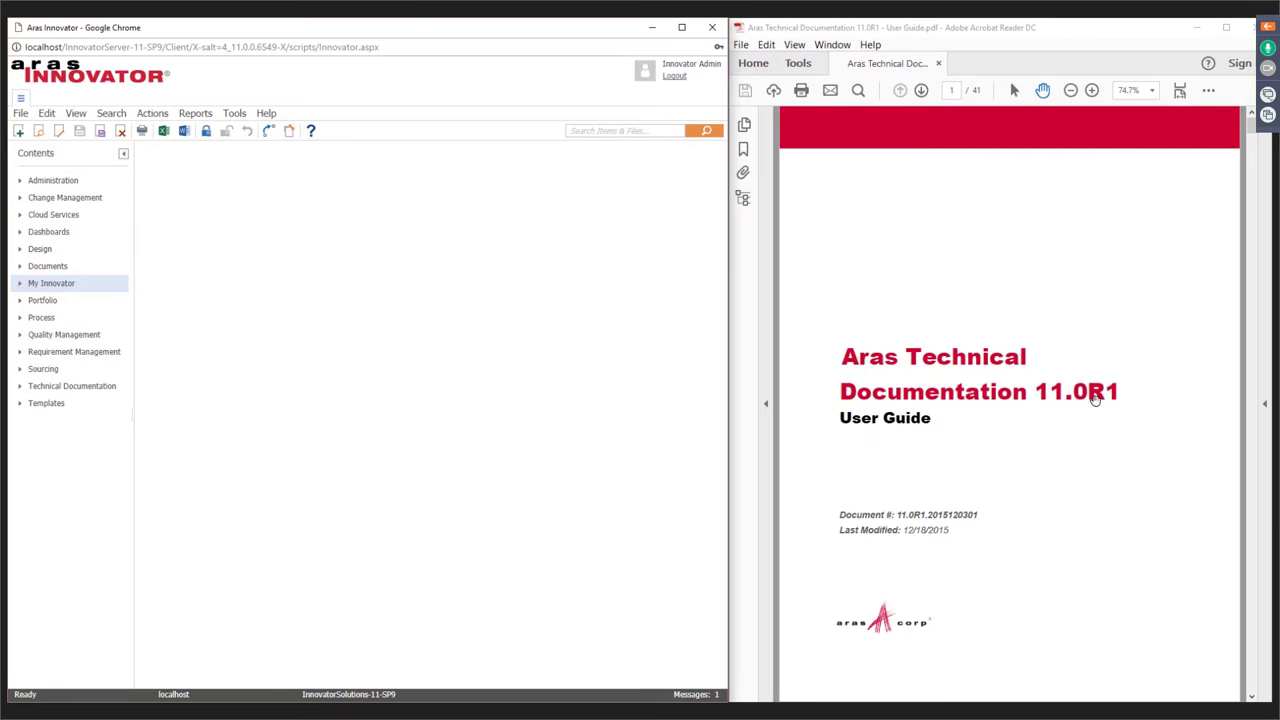
scroll(1094, 400, "down", 2)
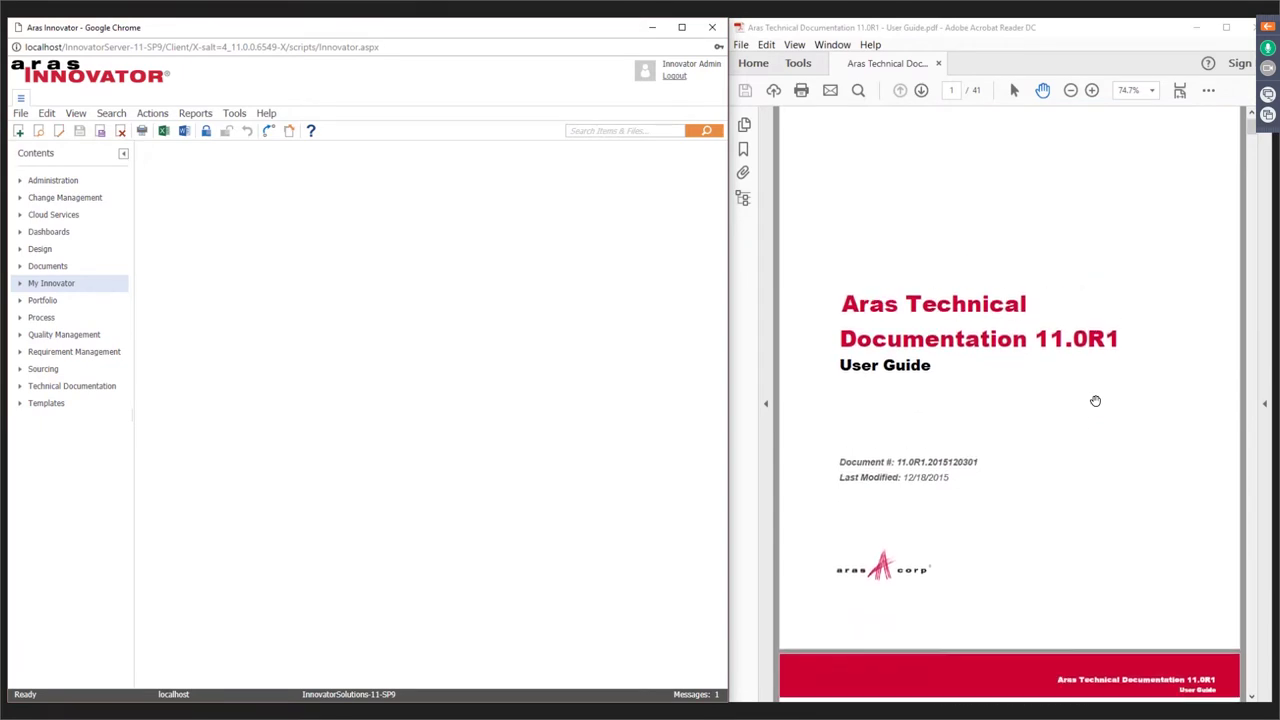
scroll(1095, 401, "up", 2)
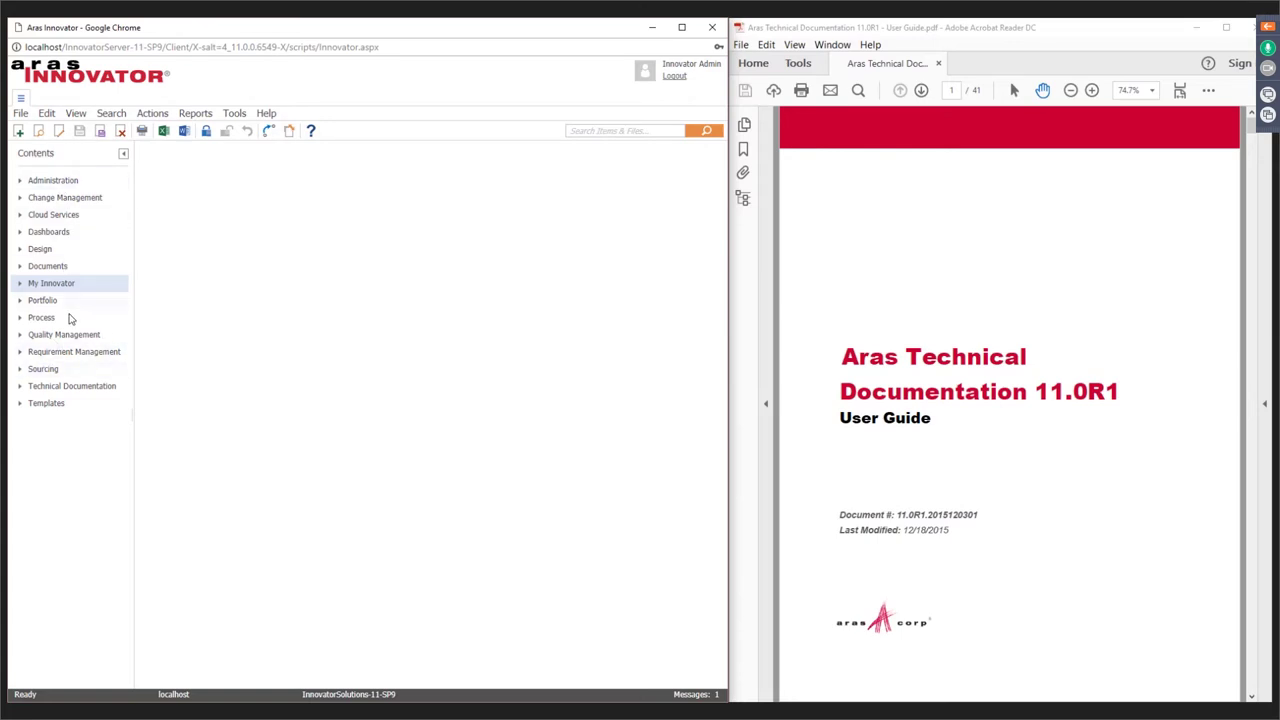
List the Technical Documents under Technical Documentation whose document numbers match TD*.
left_click(21, 387)
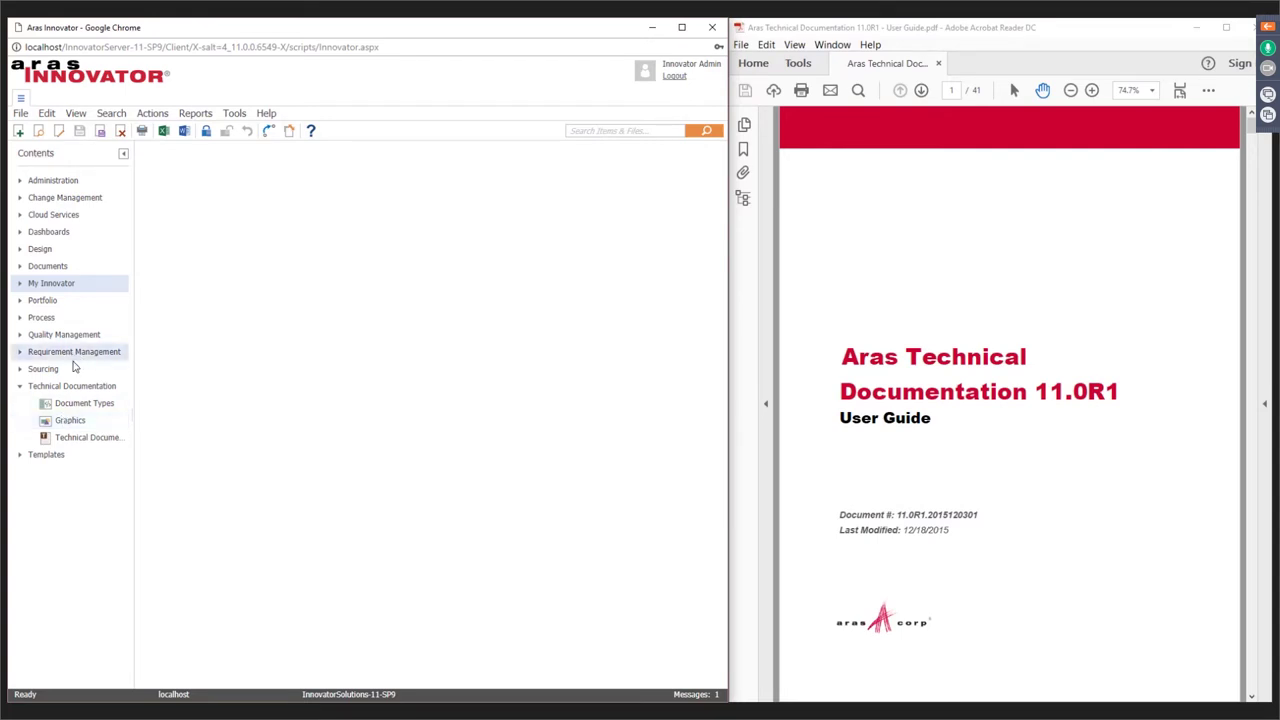
left_click(81, 438)
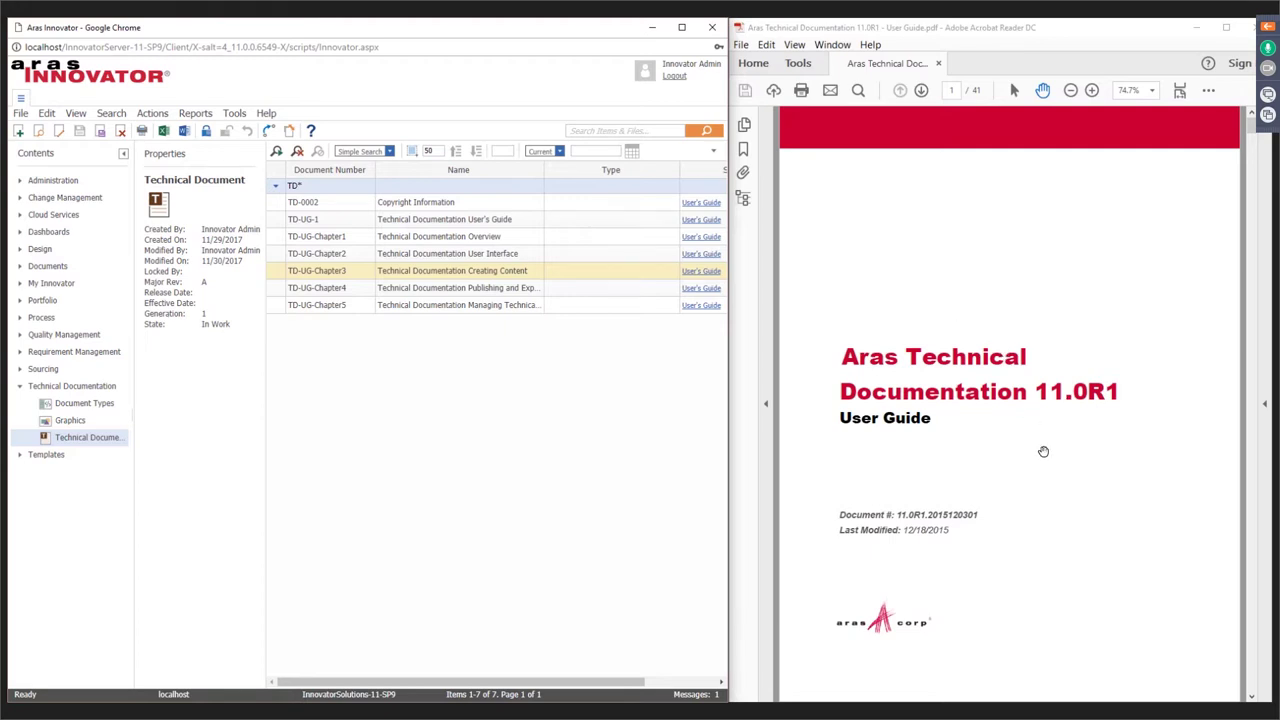
Review the User Guide PDF's front matter: cover, copyright information, table of contents, comments page and document conventions.
scroll(1032, 416, "down", 2)
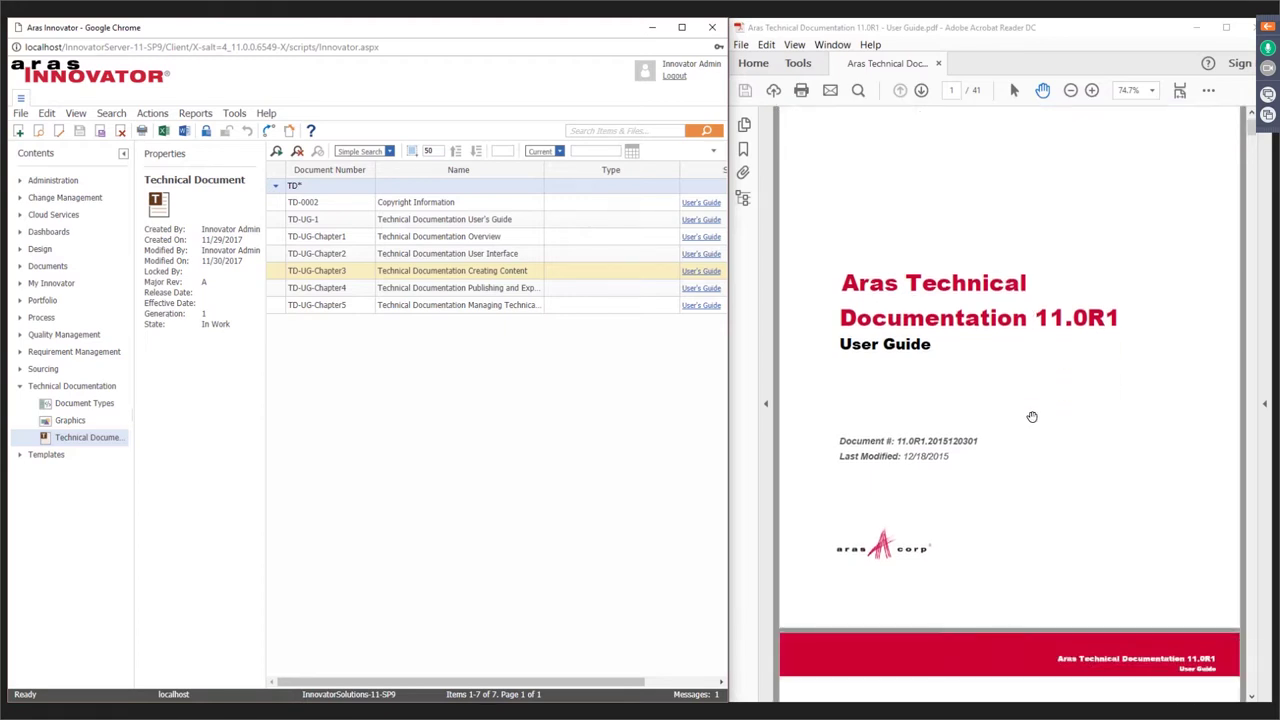
scroll(1034, 410, "down", 6)
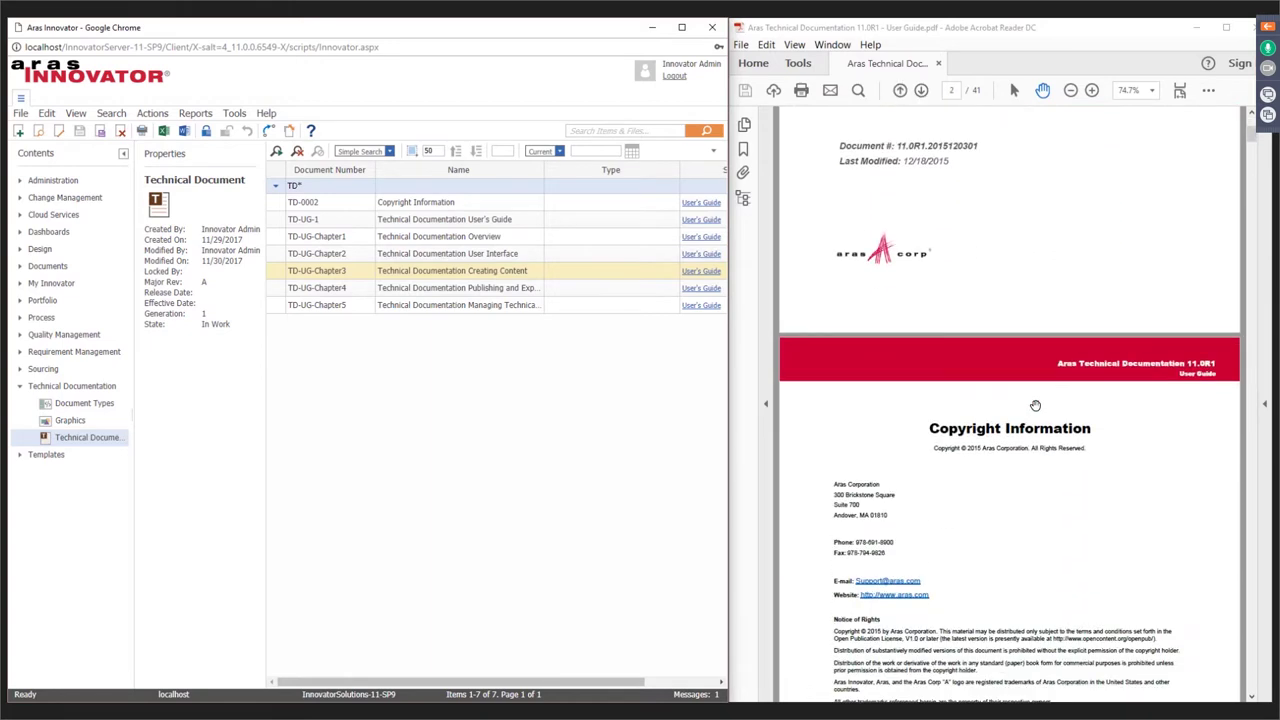
scroll(1035, 405, "down", 4)
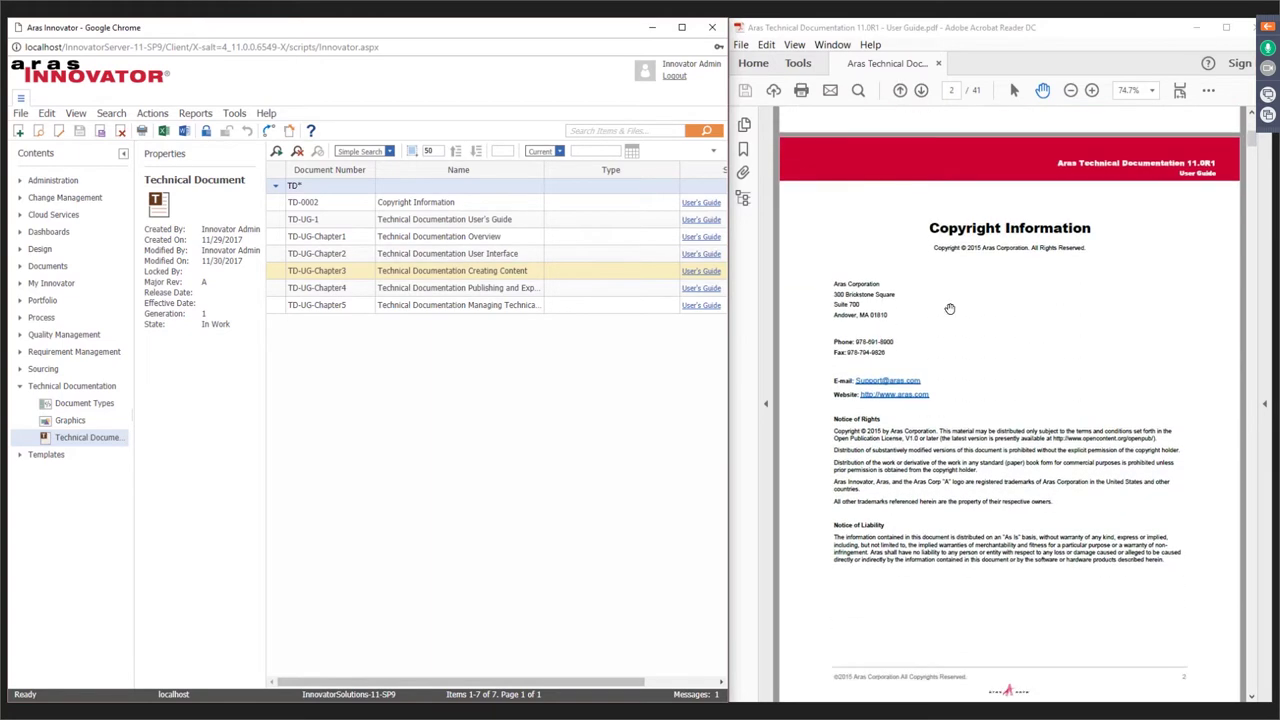
scroll(1078, 385, "down", 2)
scroll(1072, 370, "down", 9)
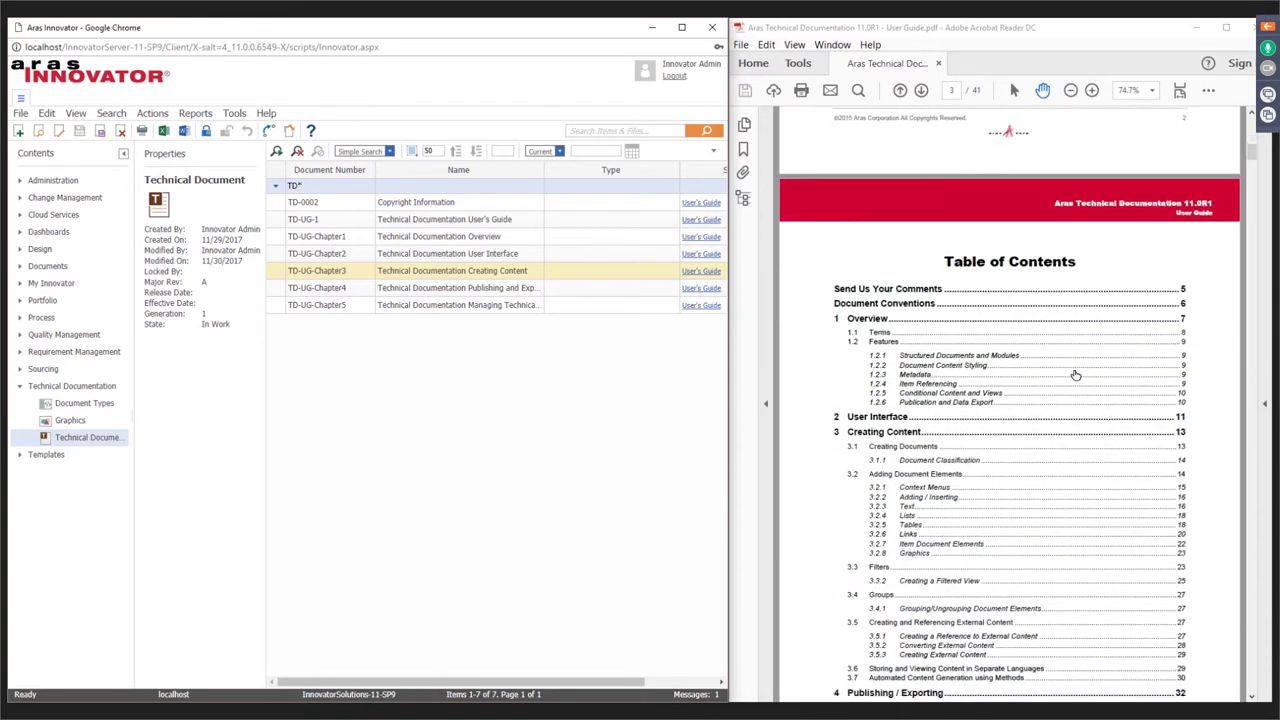
scroll(1075, 374, "down", 15)
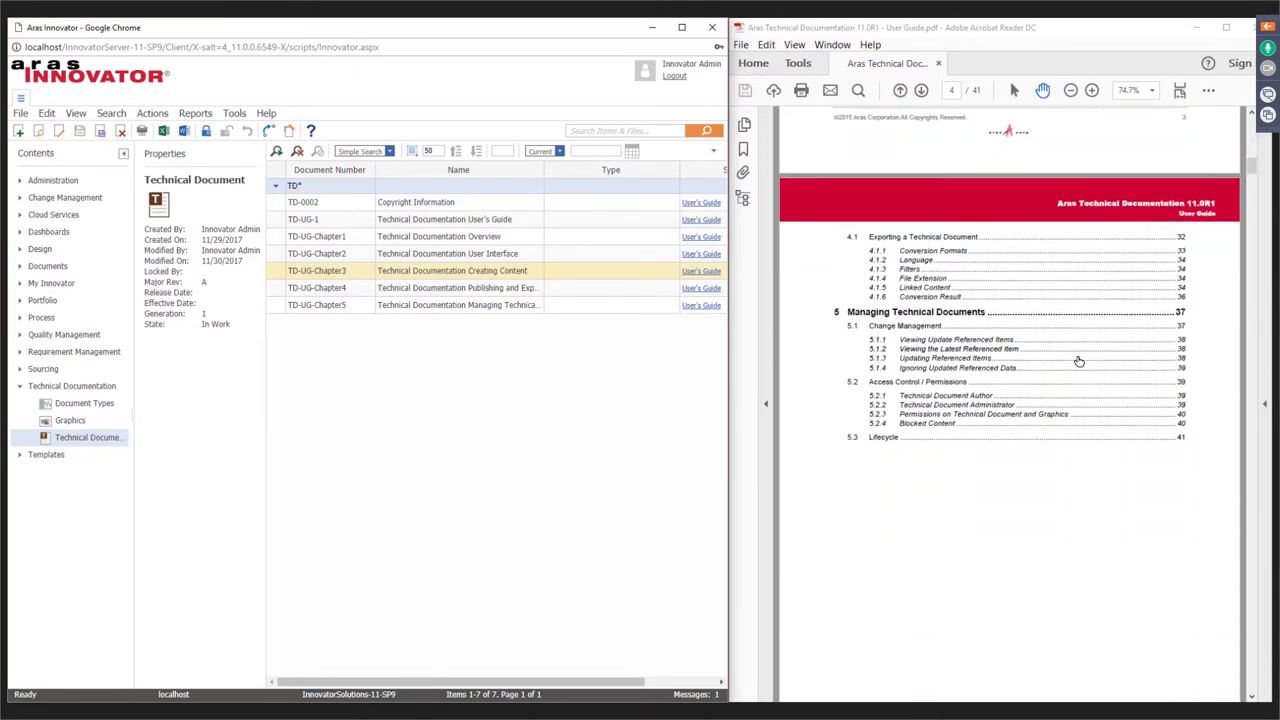
scroll(1078, 360, "down", 15)
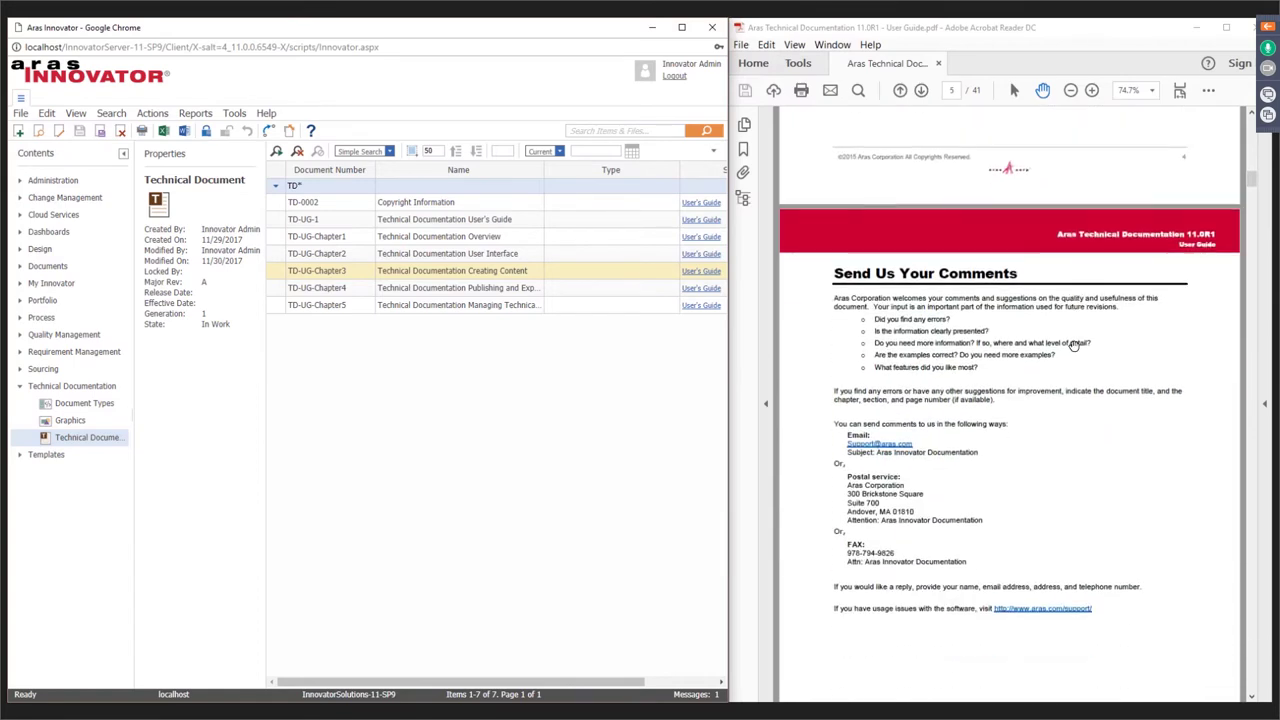
scroll(1058, 458, "down", 2)
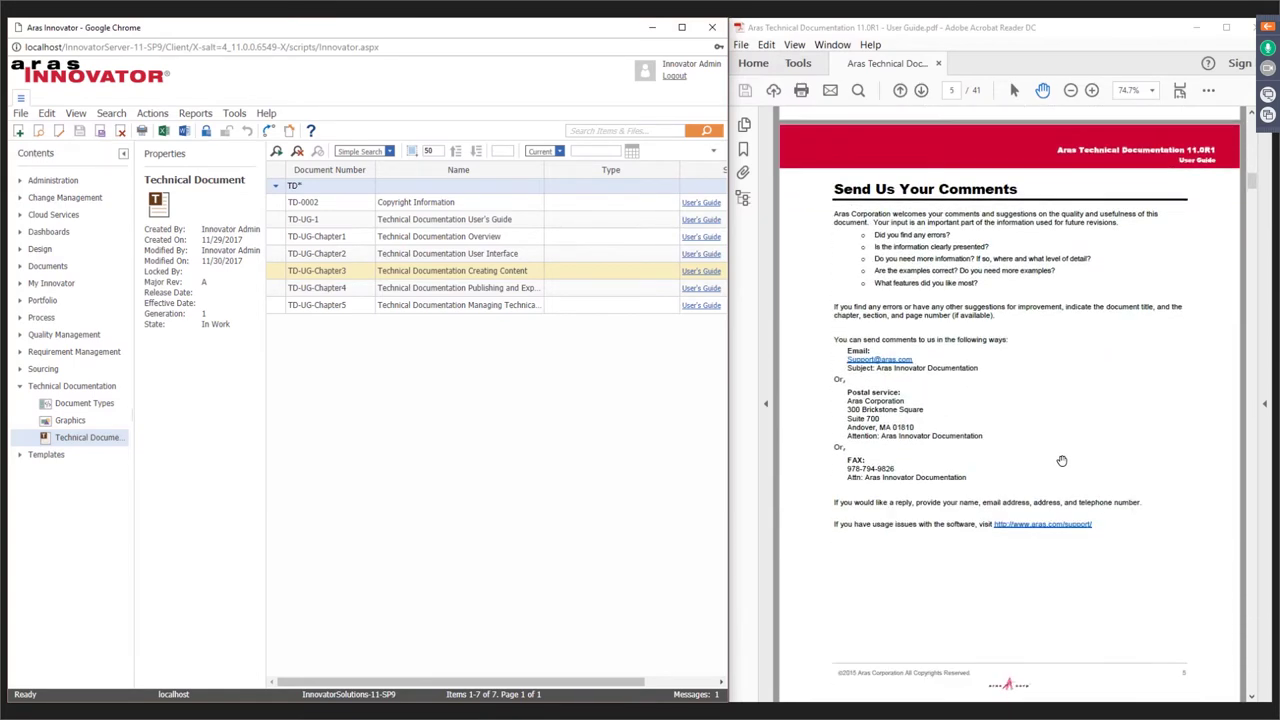
scroll(1062, 460, "down", 9)
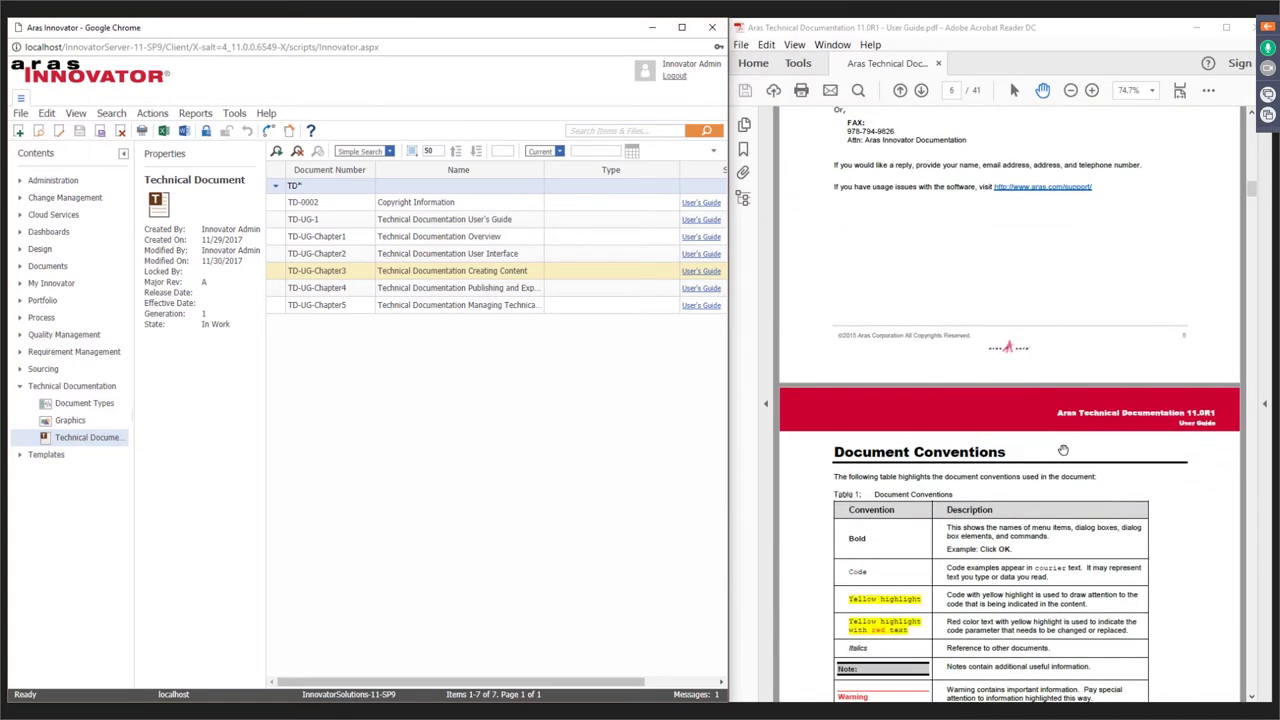
scroll(1078, 511, "down", 5)
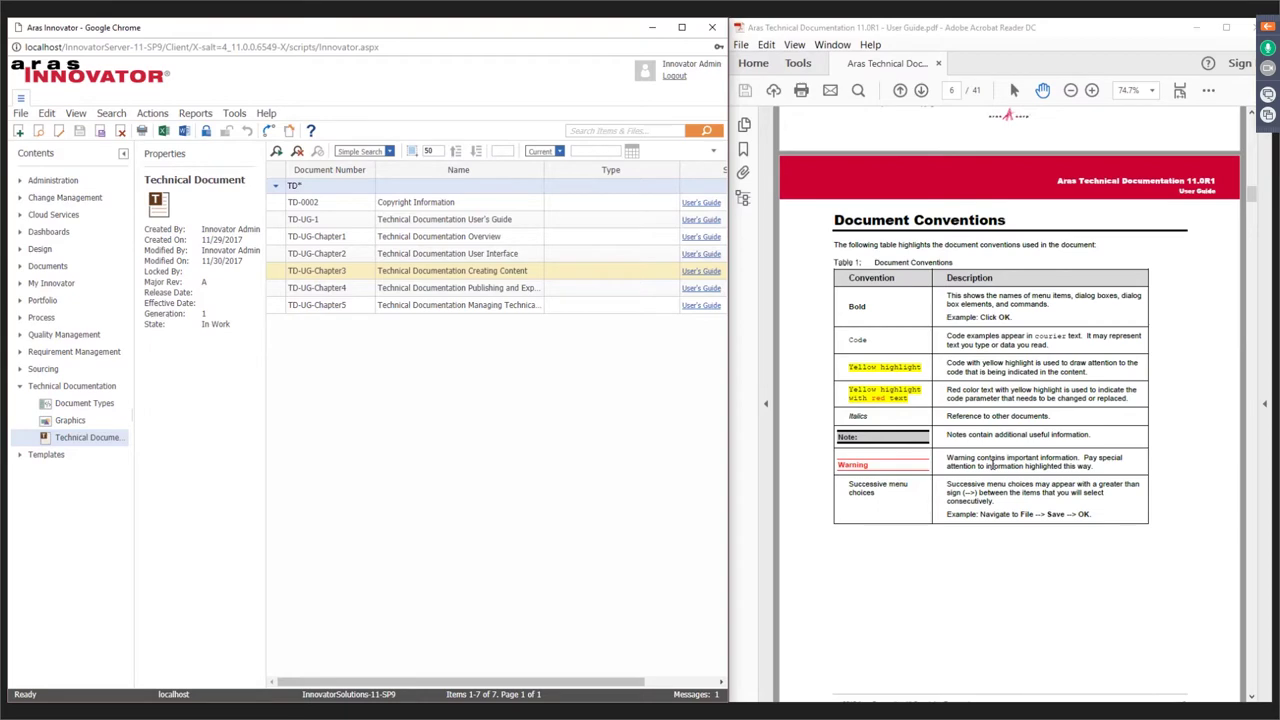
scroll(1034, 382, "down", 5)
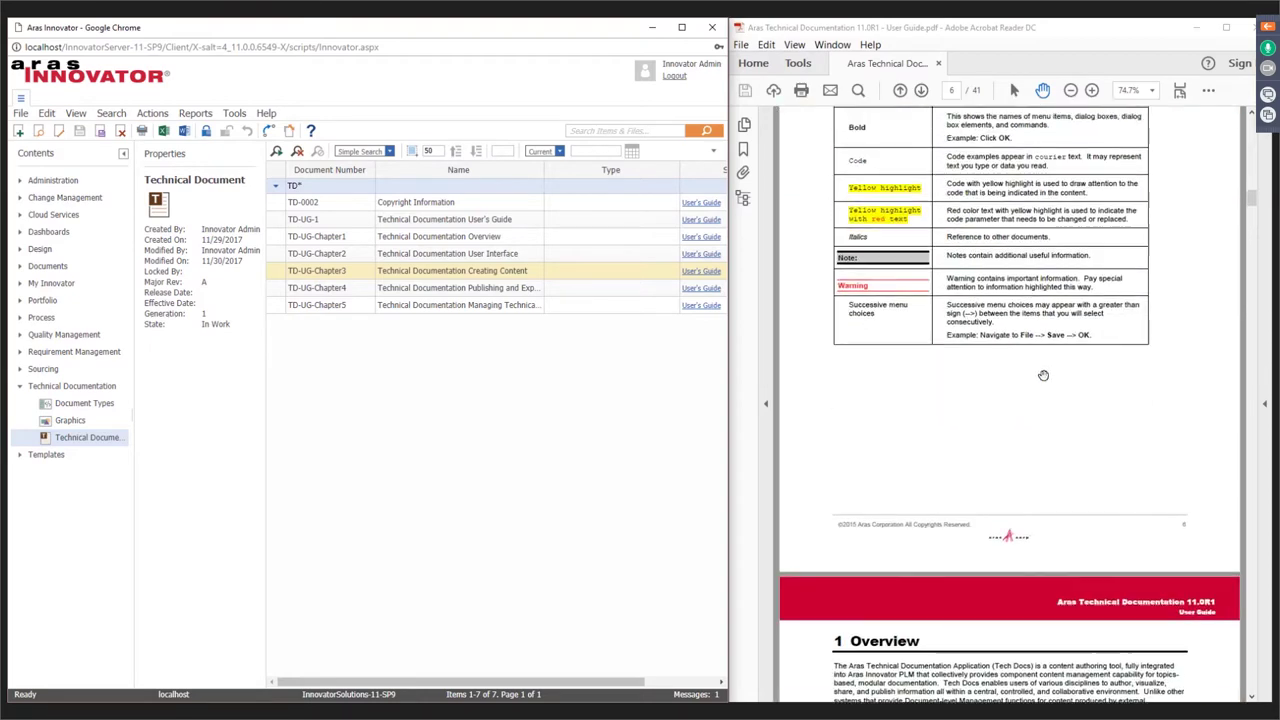
Read through chapter 1 Overview of the User Guide PDF, including the Terms table and the Features sections.
scroll(1046, 372, "down", 10)
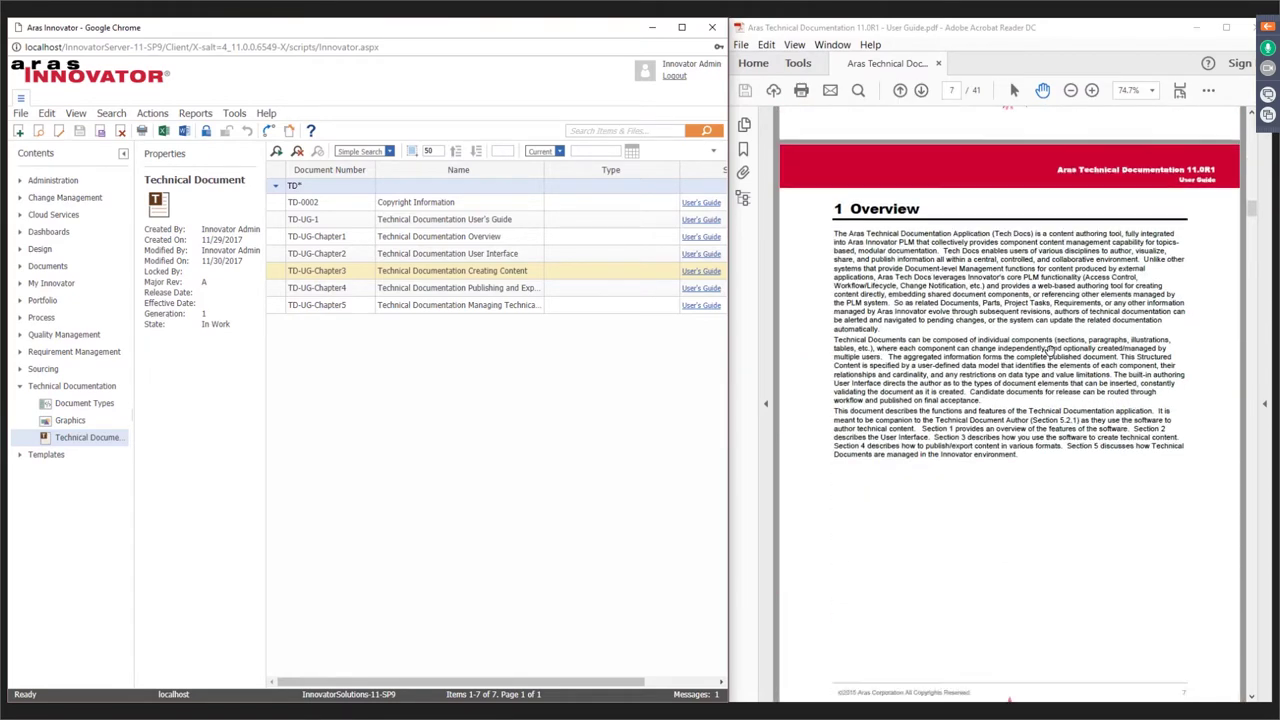
scroll(1056, 339, "down", 1)
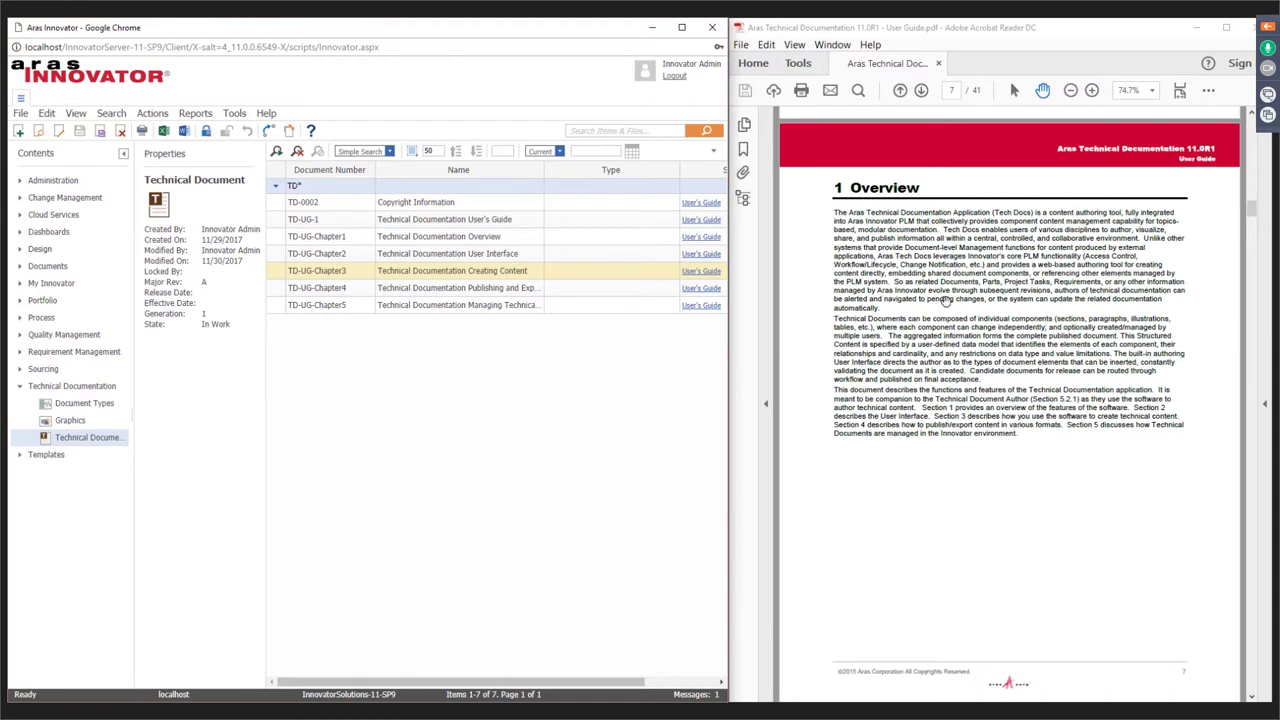
scroll(950, 320, "down", 5)
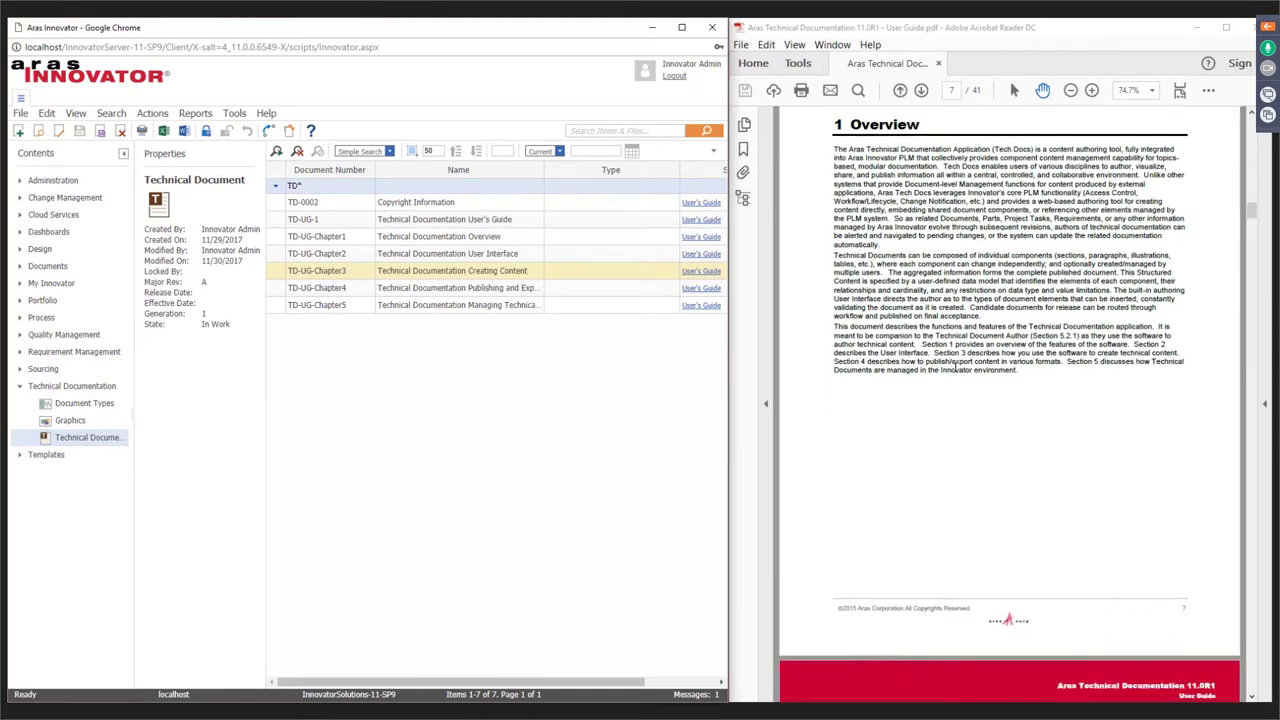
scroll(957, 354, "down", 5)
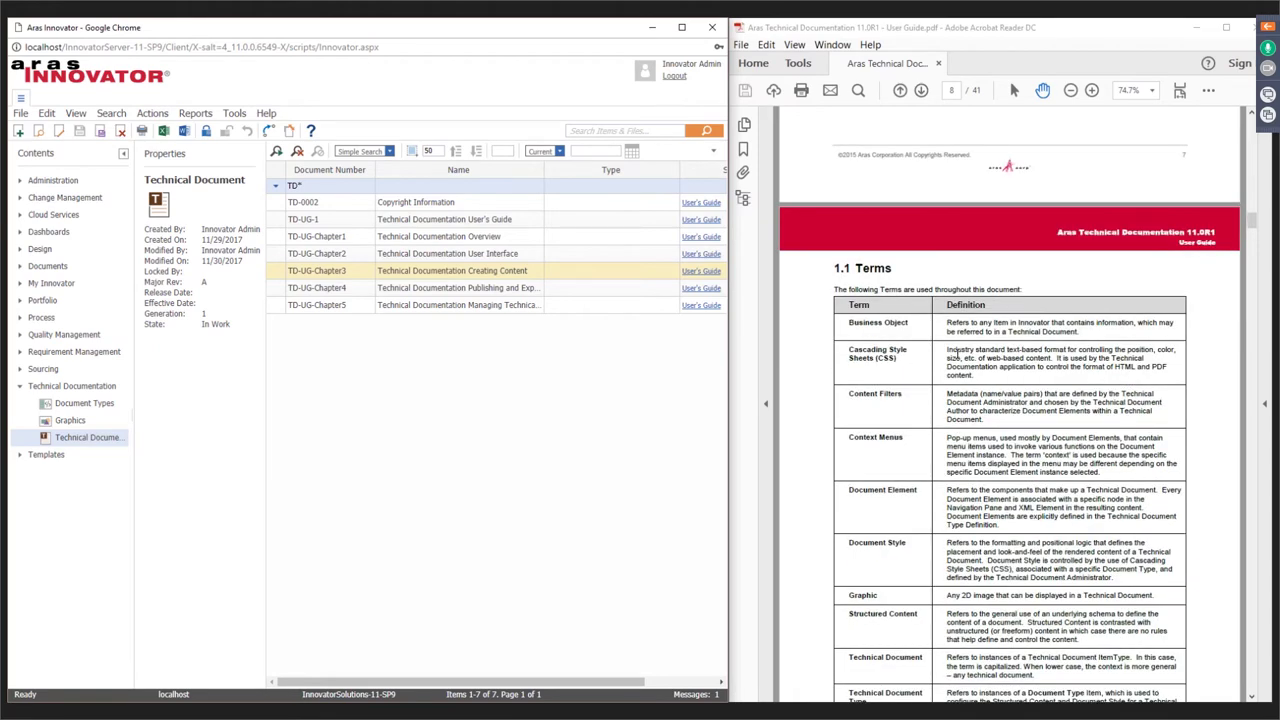
scroll(957, 354, "down", 5)
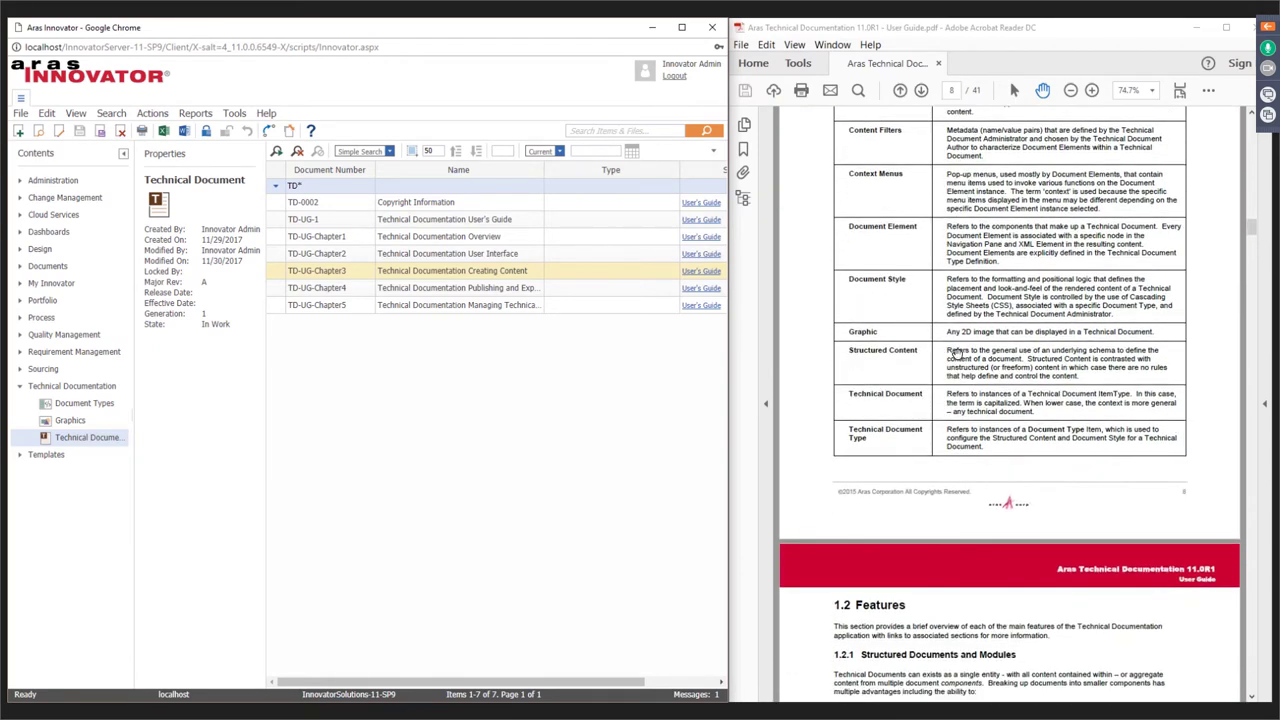
scroll(957, 354, "down", 4)
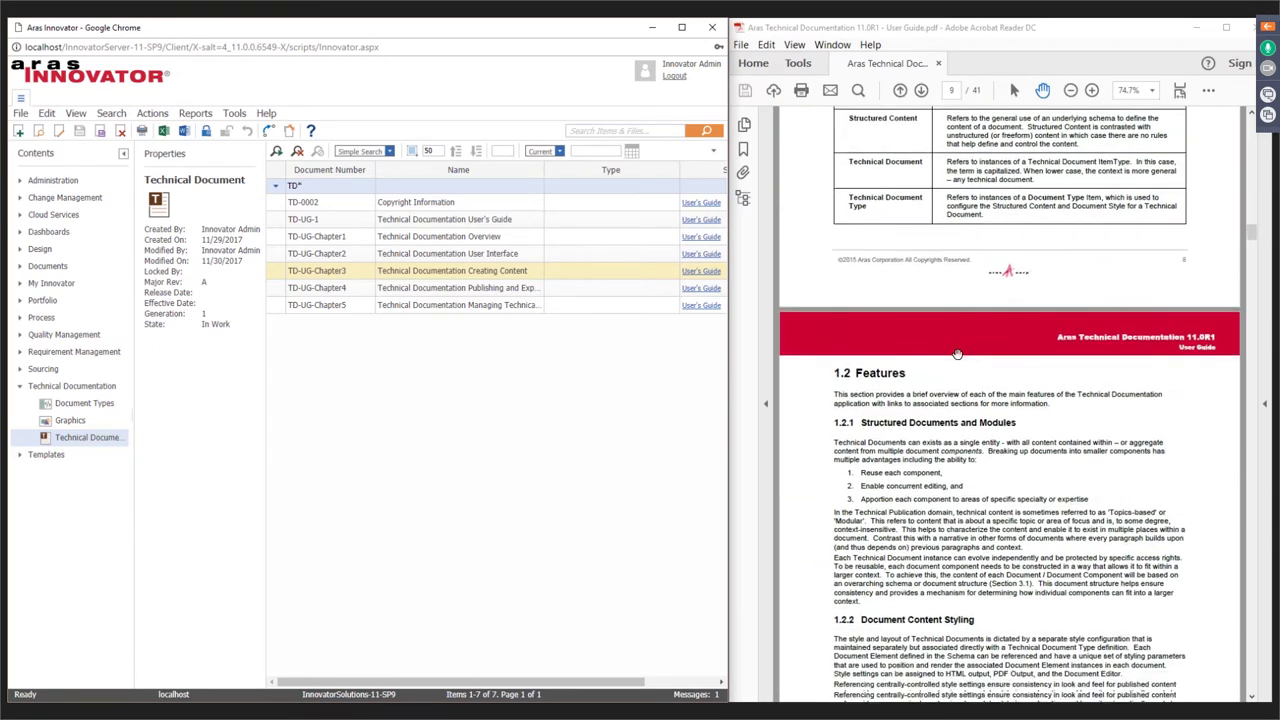
scroll(956, 352, "down", 1)
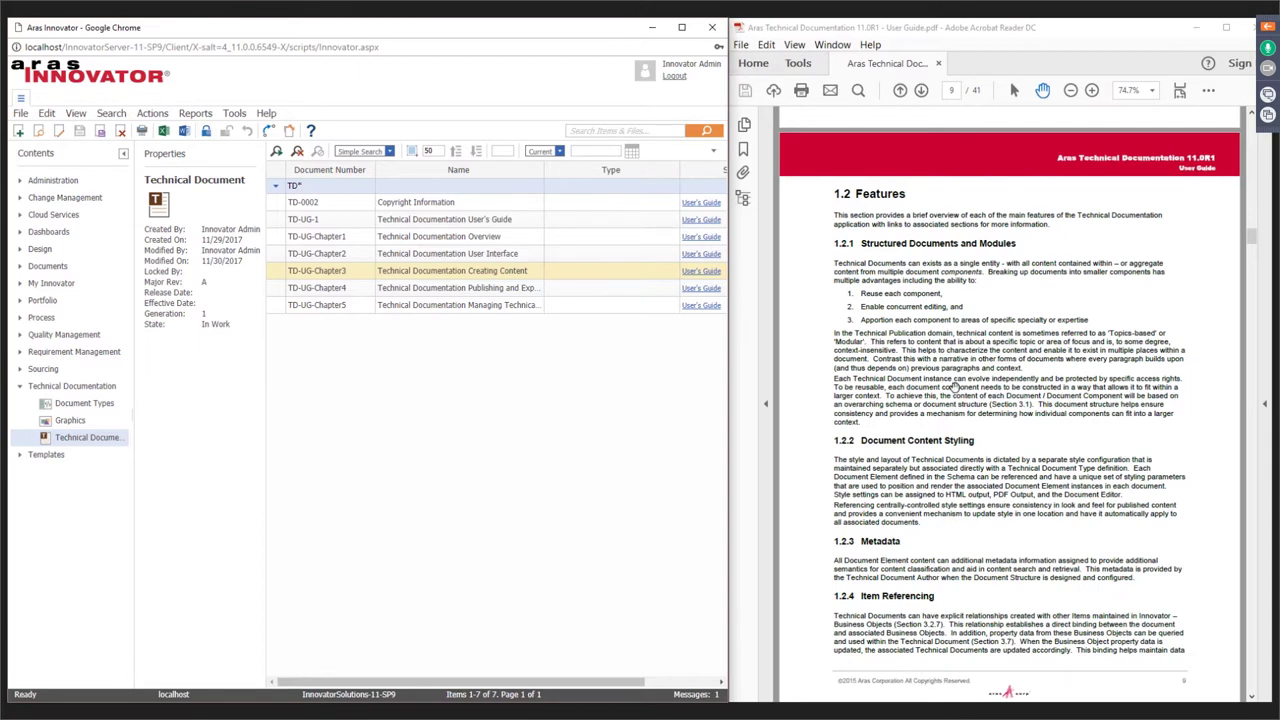
scroll(961, 381, "down", 1)
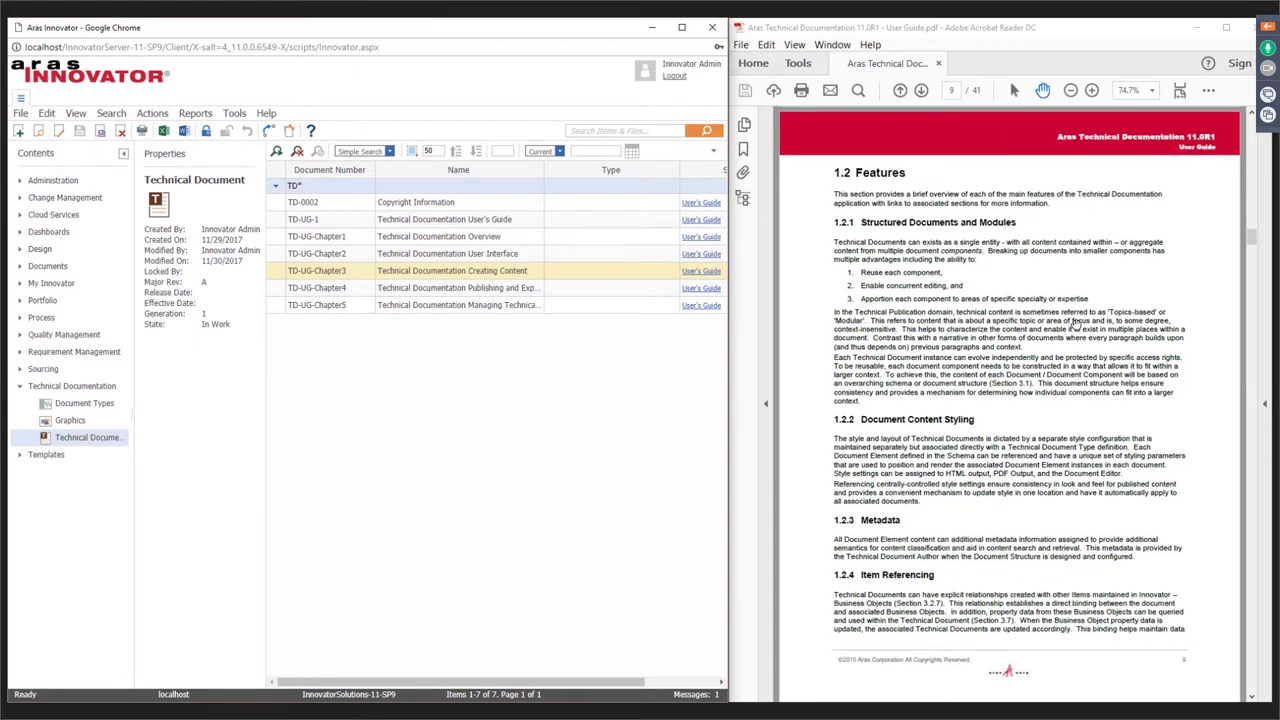
scroll(1077, 317, "down", 3)
scroll(1076, 318, "down", 3)
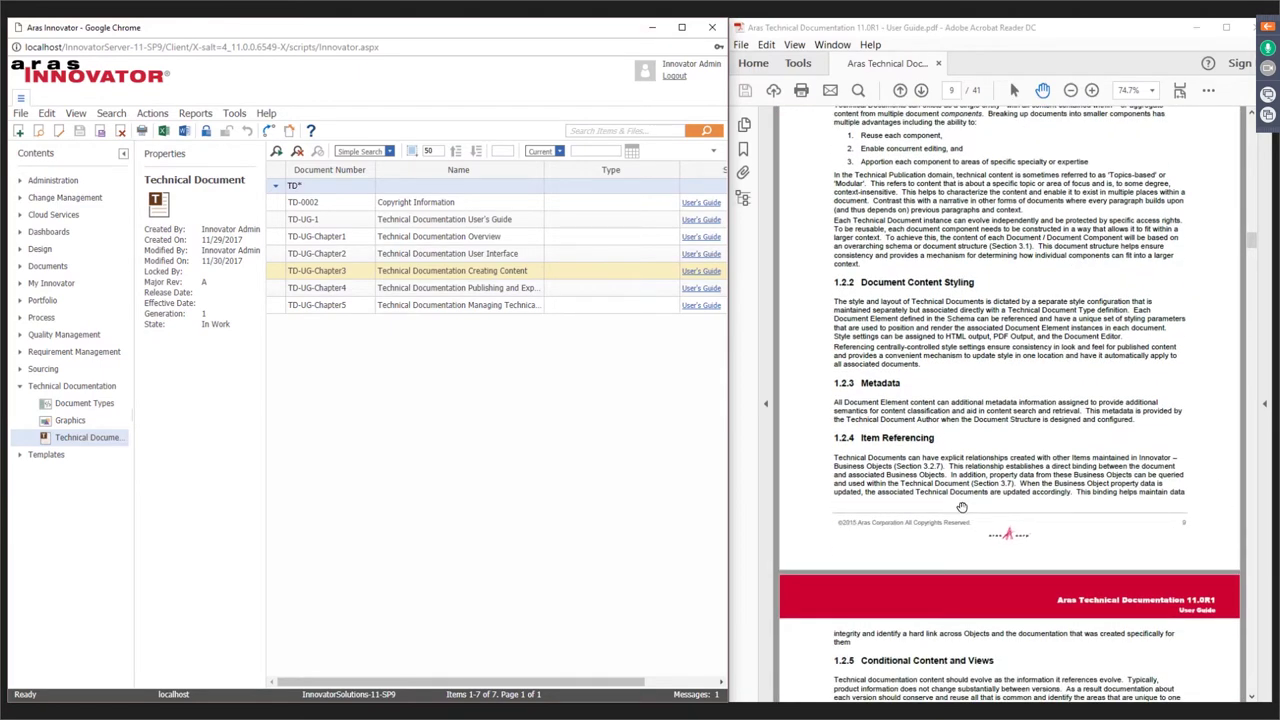
scroll(1043, 443, "down", 5)
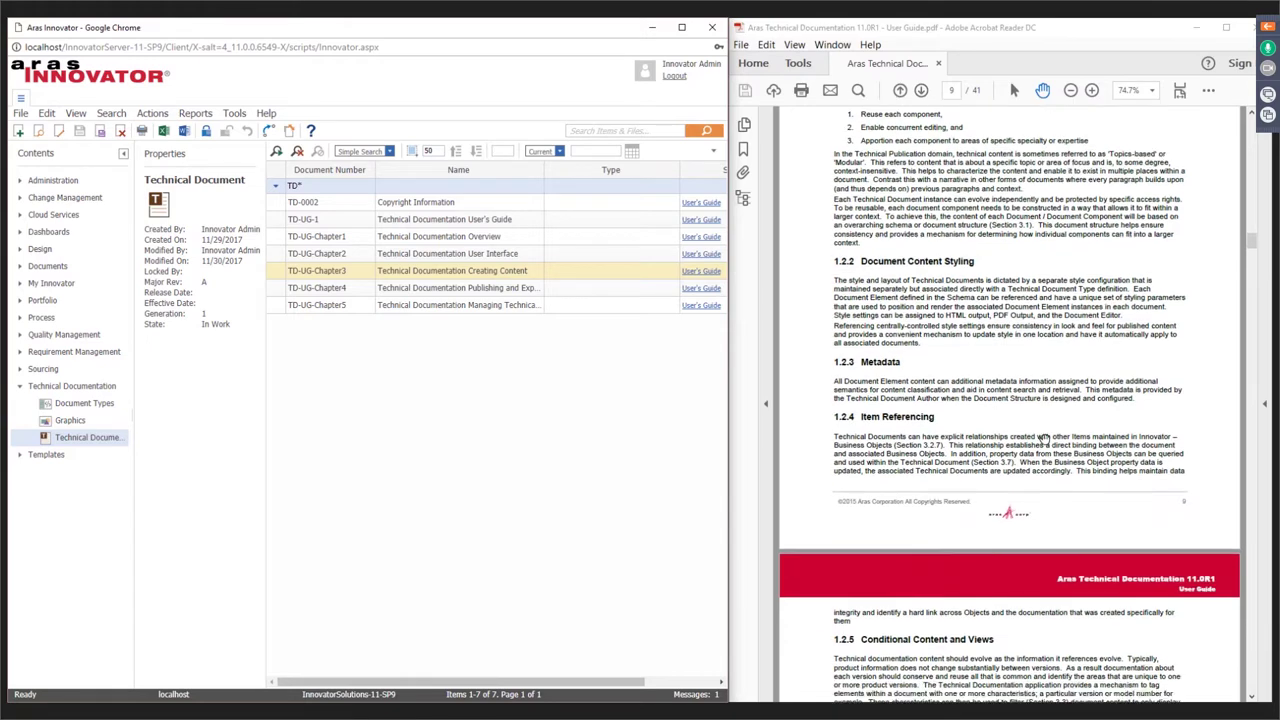
scroll(1048, 410, "down", 15)
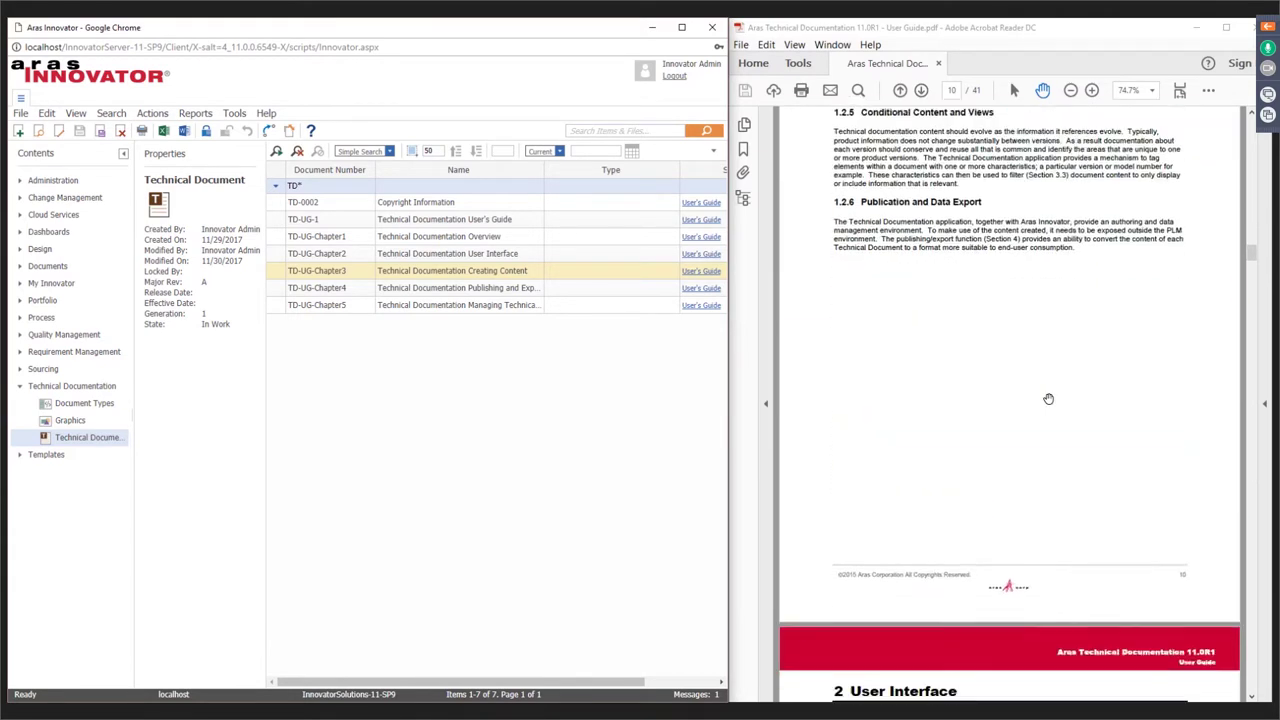
Examine chapter 2 User Interface of the User Guide PDF, including the form and editor figures with their descriptions.
scroll(1048, 399, "down", 3)
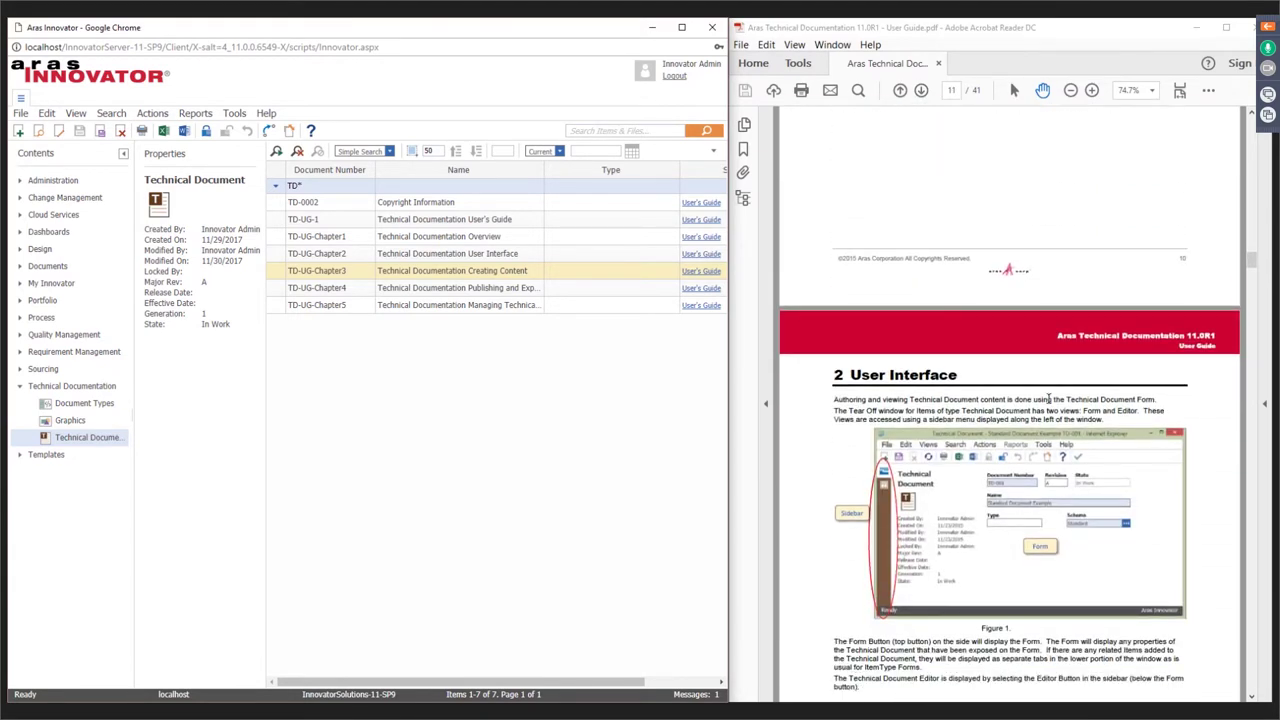
scroll(1047, 418, "down", 2)
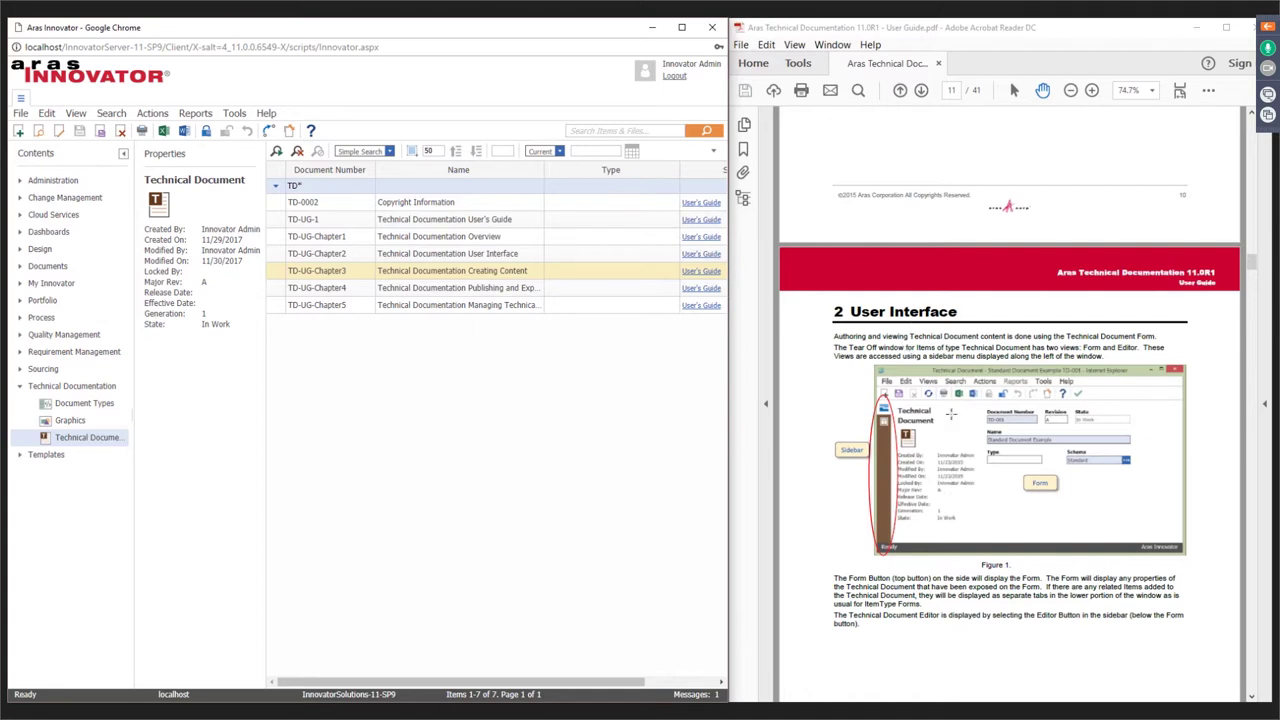
scroll(951, 413, "down", 1)
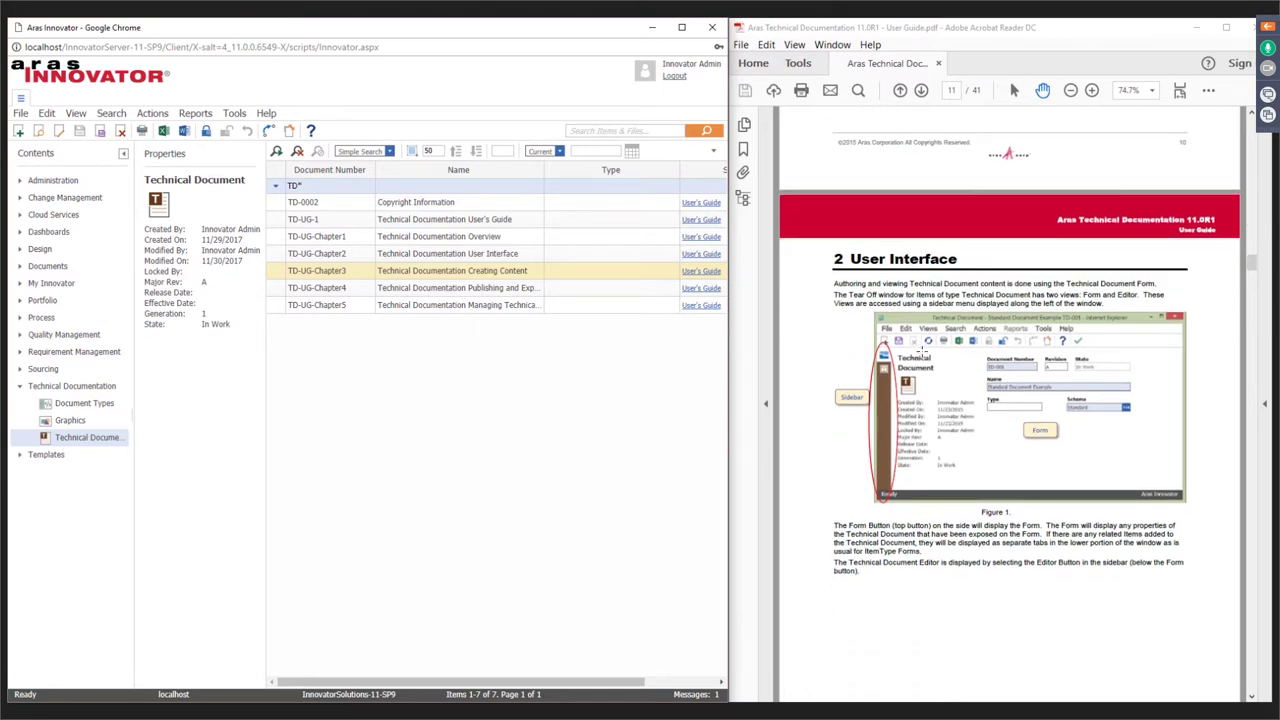
scroll(921, 349, "down", 1)
scroll(942, 398, "down", 1)
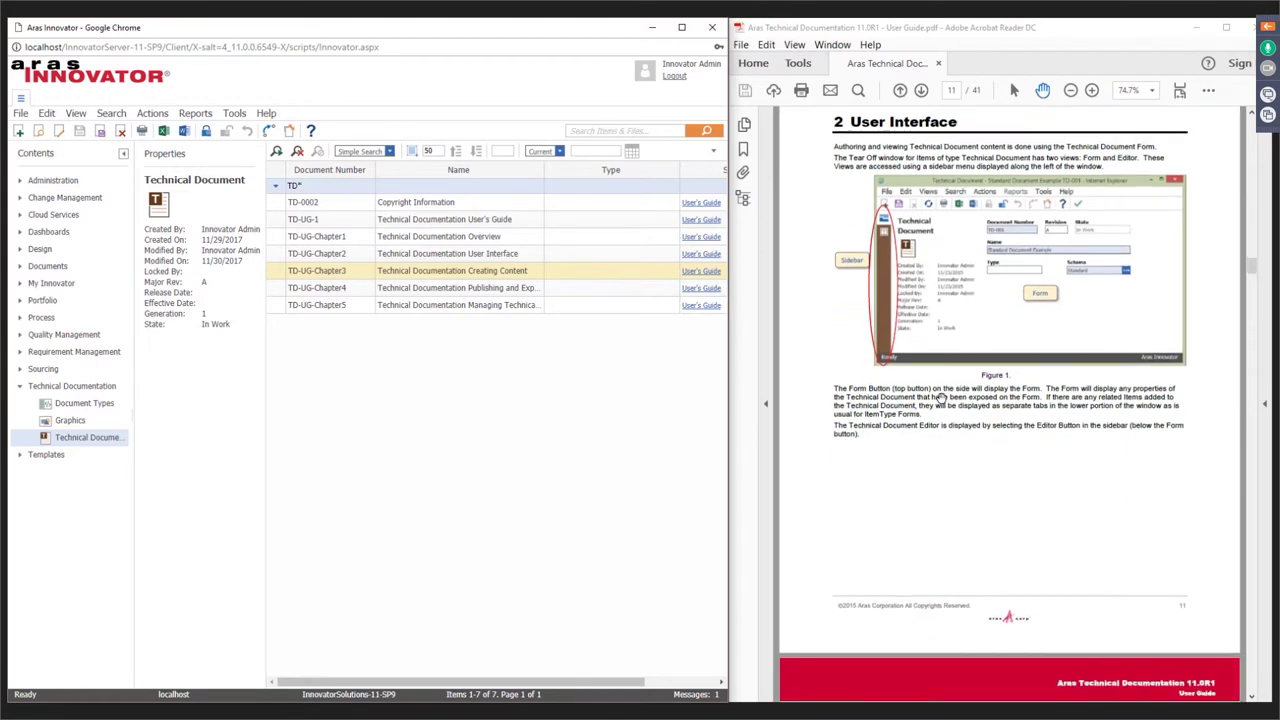
scroll(941, 398, "down", 2)
scroll(1012, 290, "up", 1)
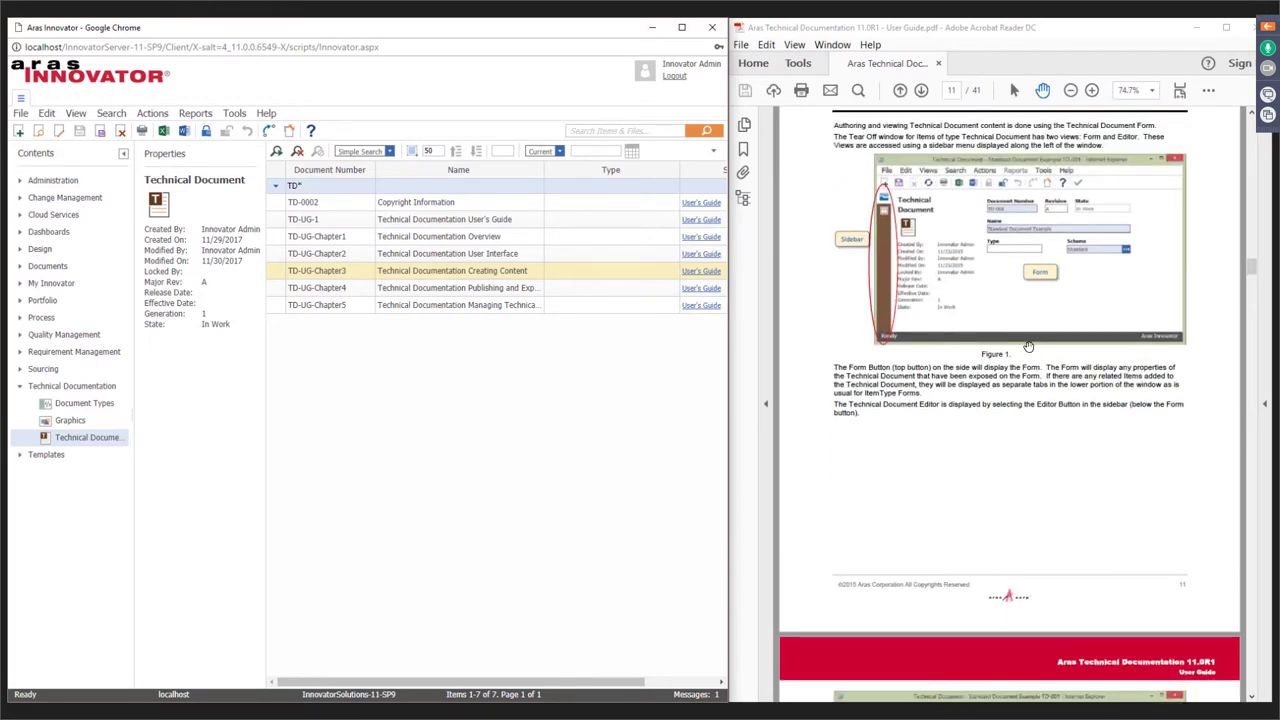
scroll(1021, 411, "down", 5)
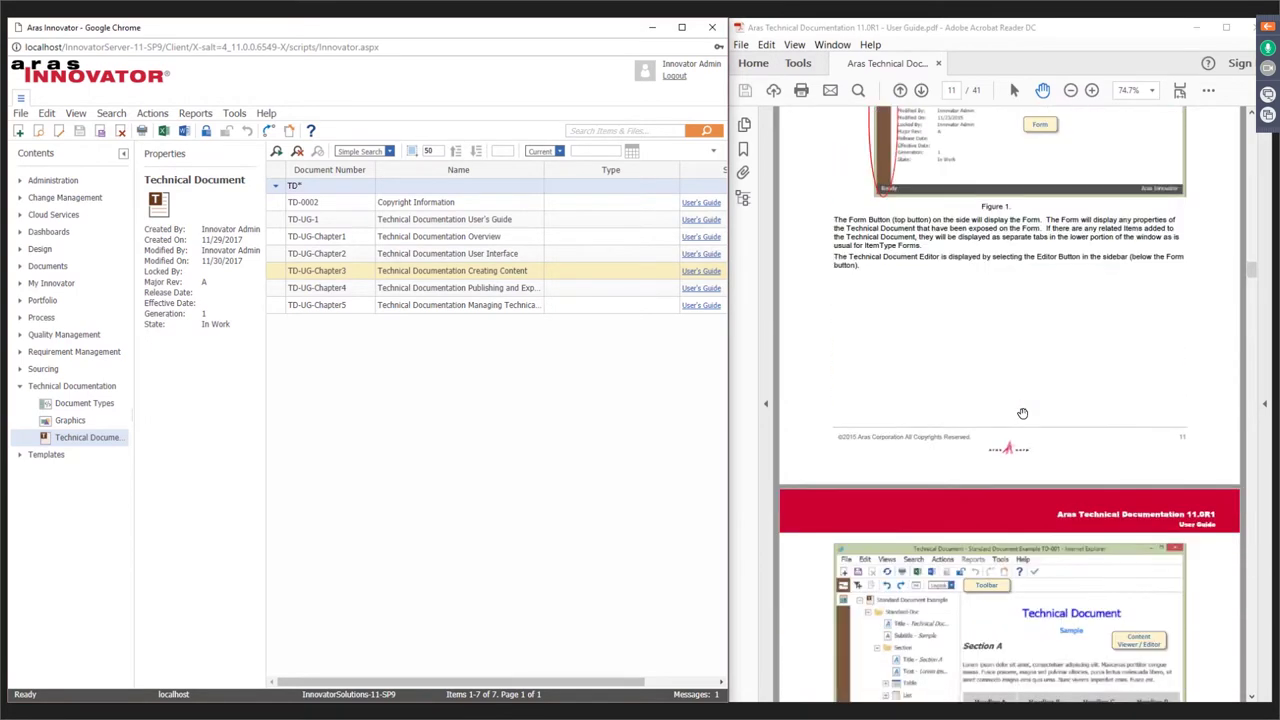
scroll(916, 367, "down", 6)
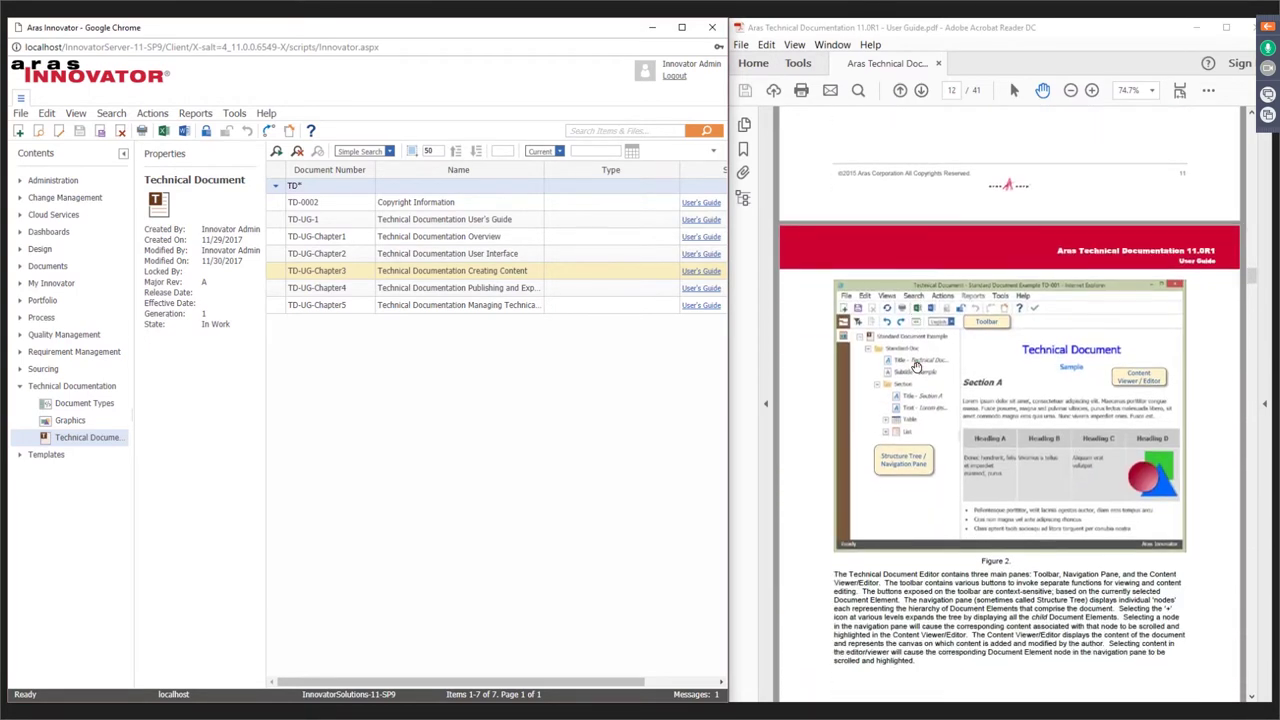
Examine section 3.1 Creating Documents in the User Guide PDF, including the document type structure diagram in Figure 3.
scroll(916, 367, "down", 10)
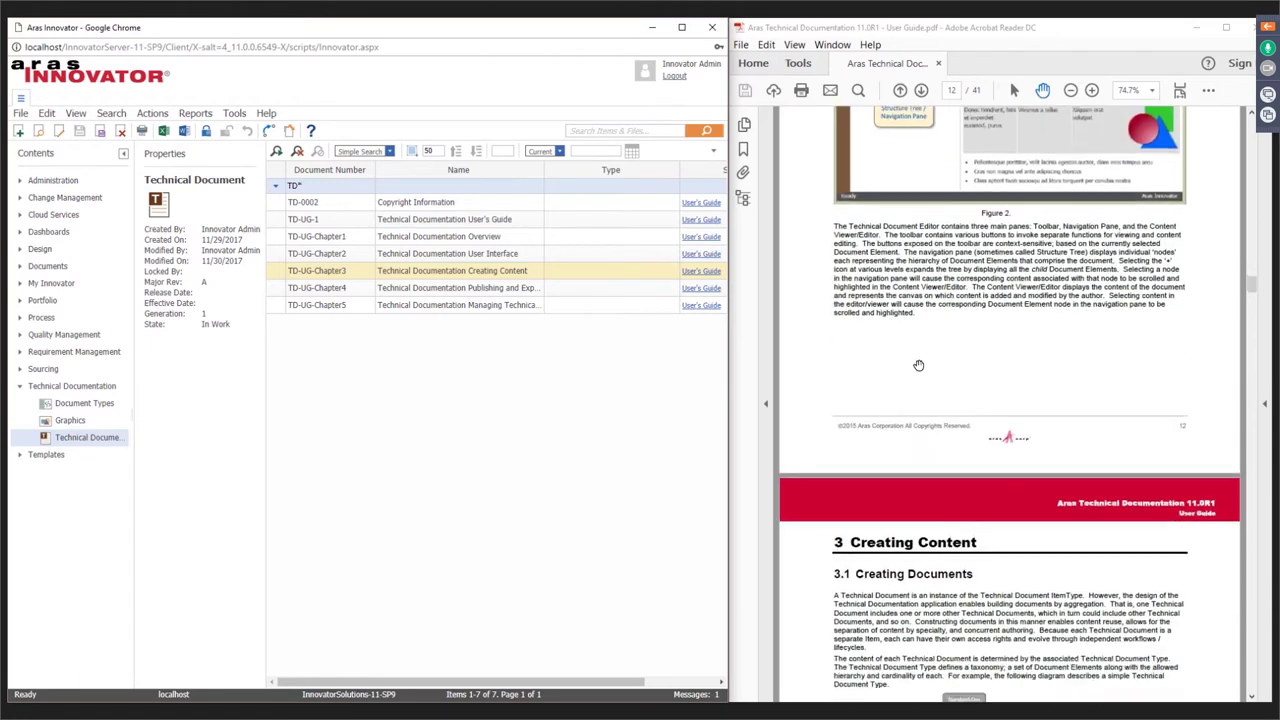
scroll(932, 365, "down", 2)
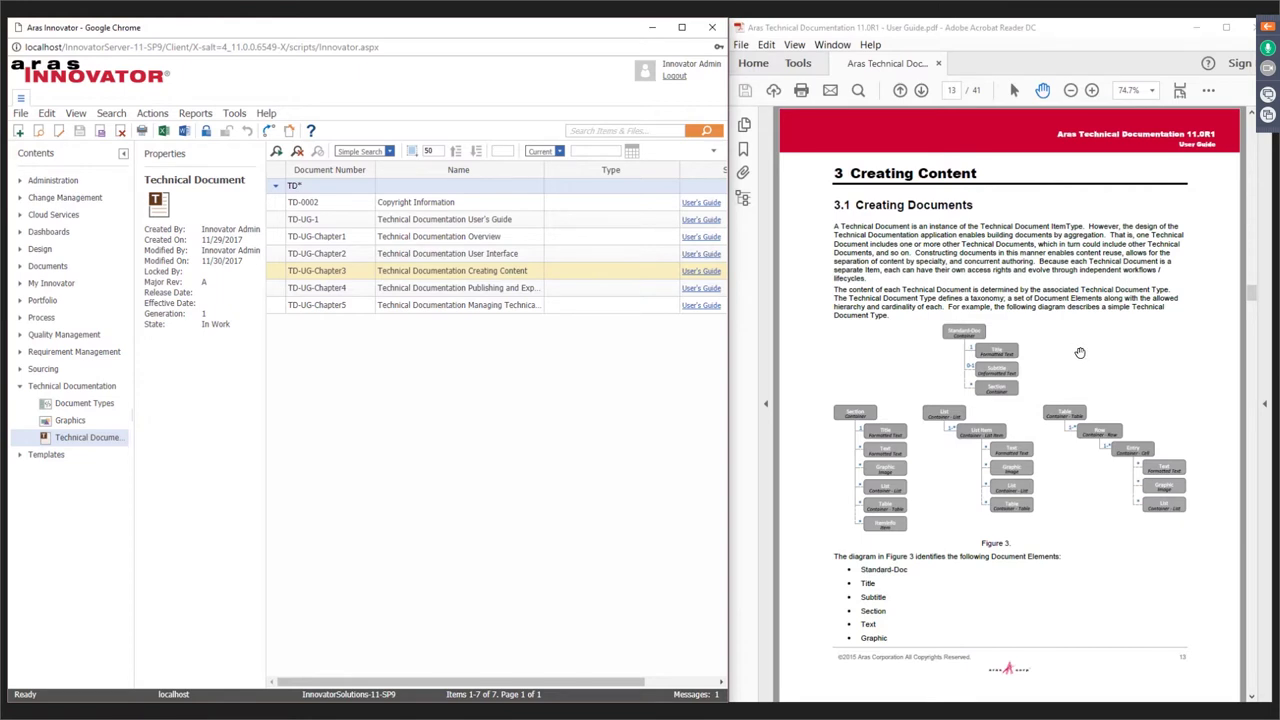
scroll(1080, 352, "down", 2)
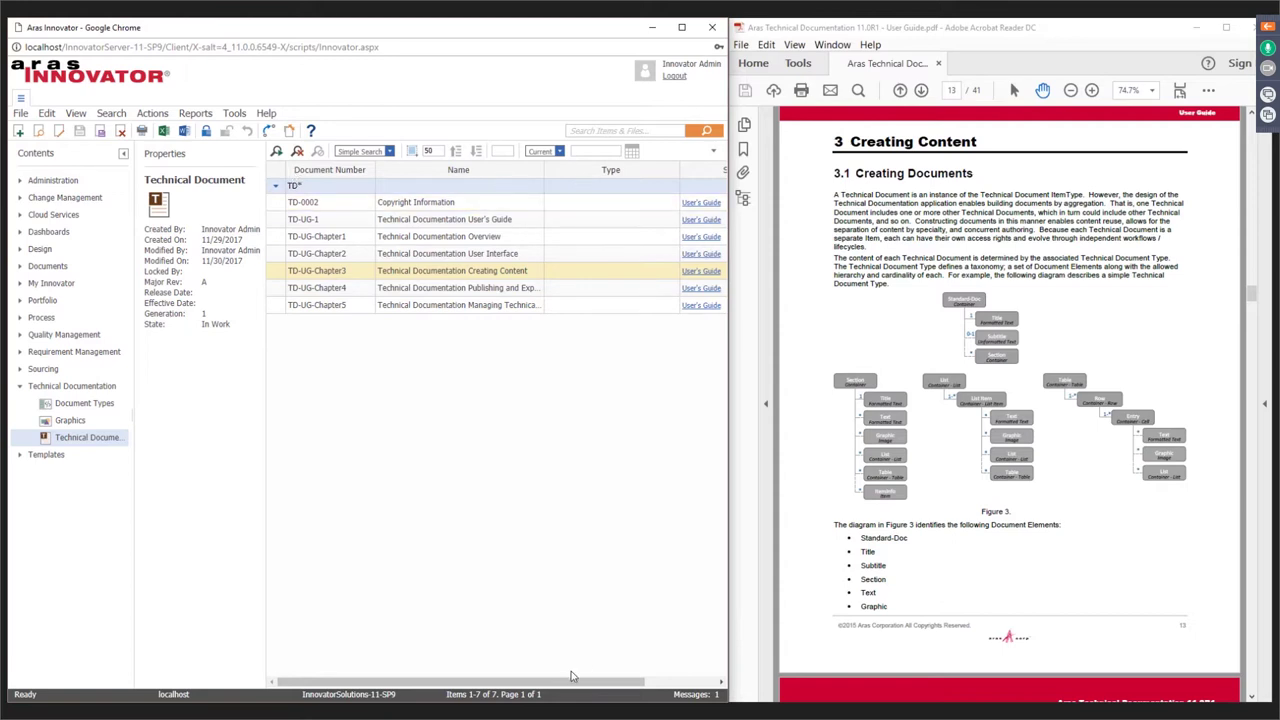
Open the TD-UG-Chapter3 technical document, check its property form and return to the content editor view.
left_click_drag(574, 670, 634, 478)
double_click(479, 272)
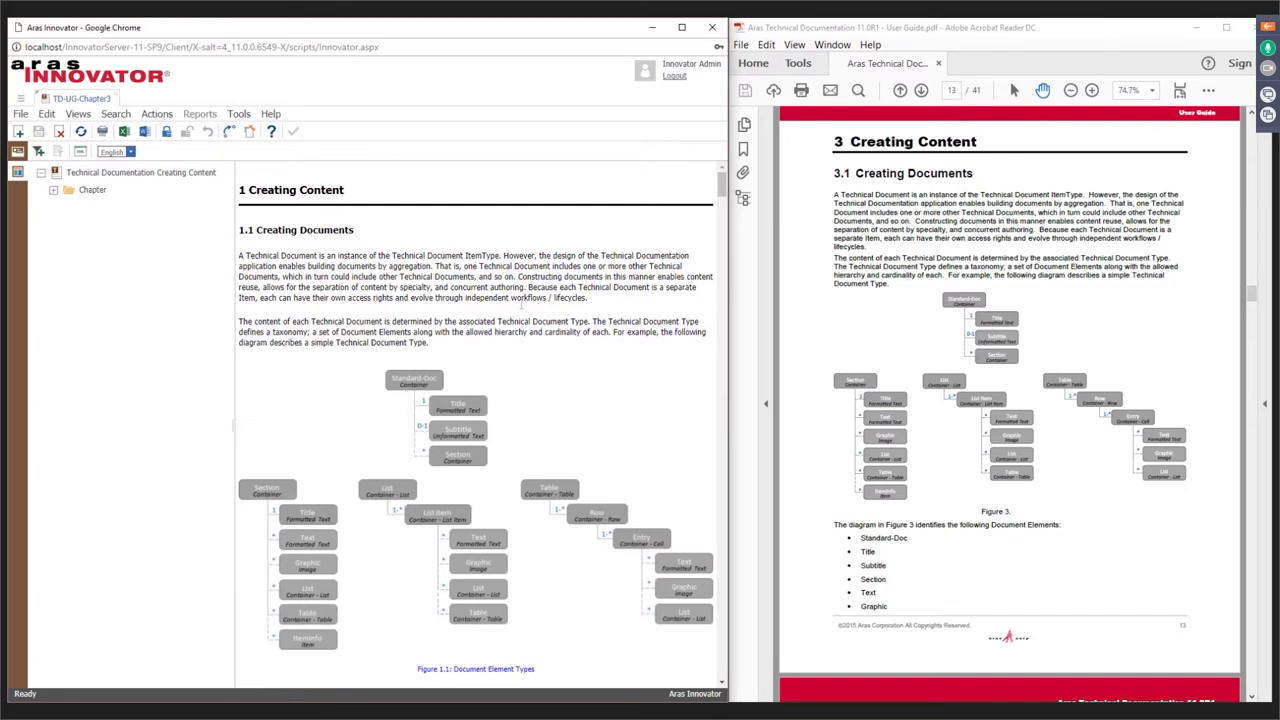
left_click(18, 154)
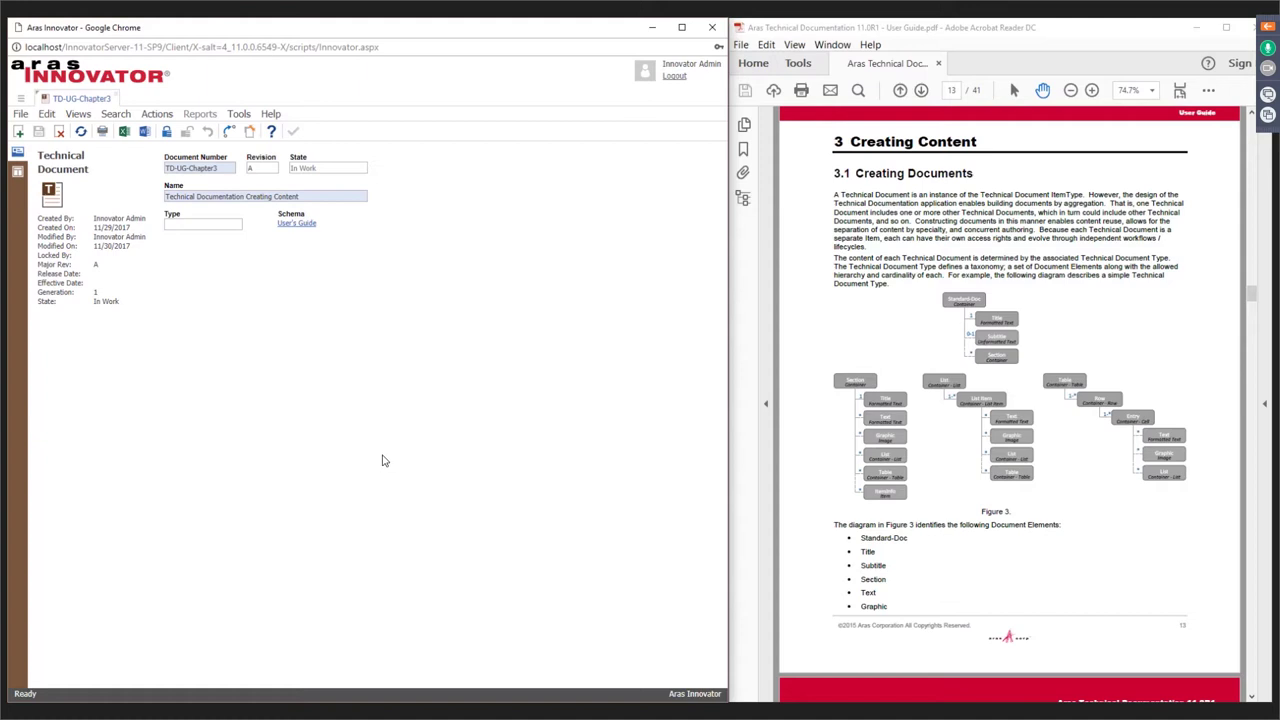
left_click(18, 172)
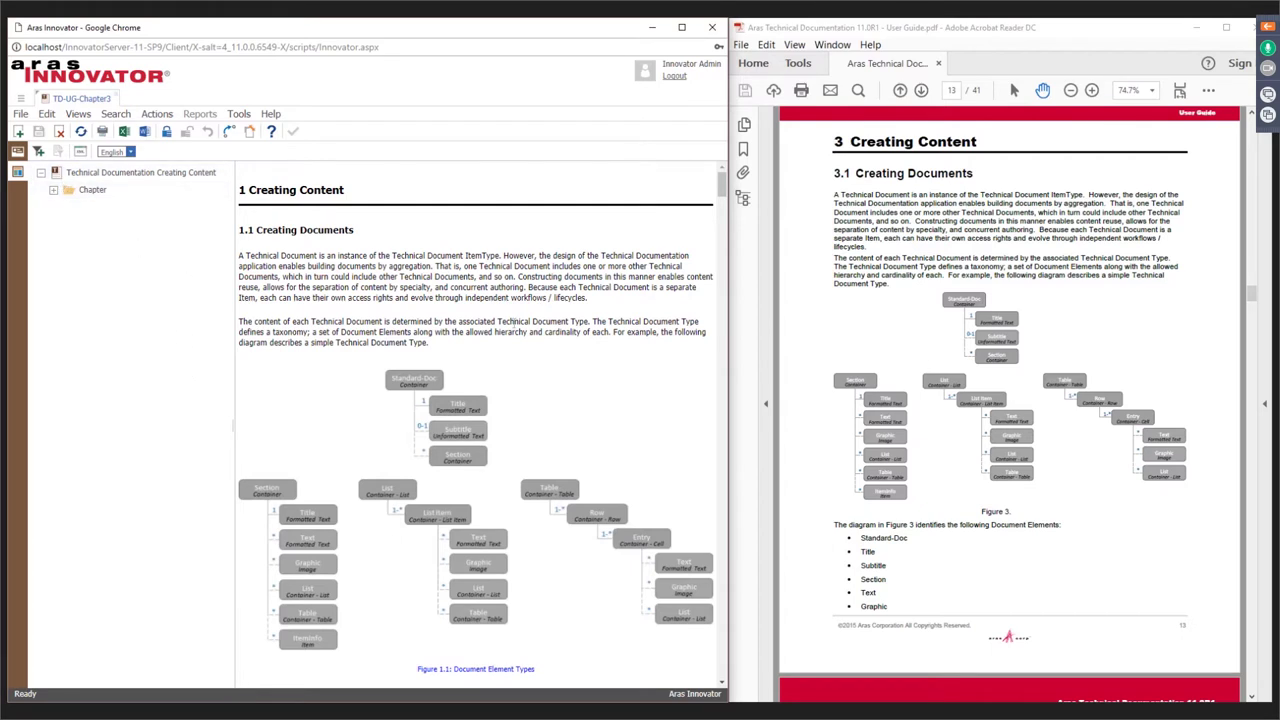
Compare the chapter's Creating Documents and Adding Document Elements content, through Formatted Text, with the matching PDF pages.
scroll(511, 322, "down", 1)
scroll(514, 326, "up", 1)
scroll(476, 434, "down", 1)
scroll(440, 285, "down", 1)
scroll(313, 208, "up", 1)
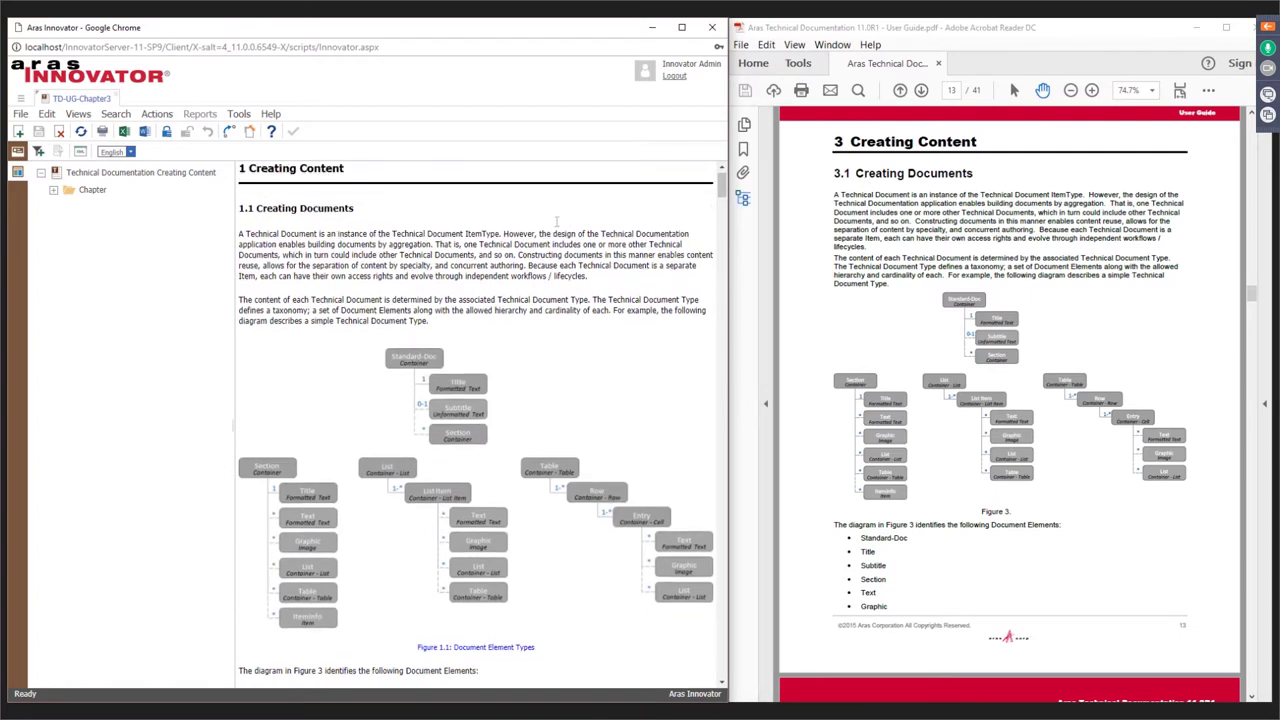
scroll(346, 429, "down", 5)
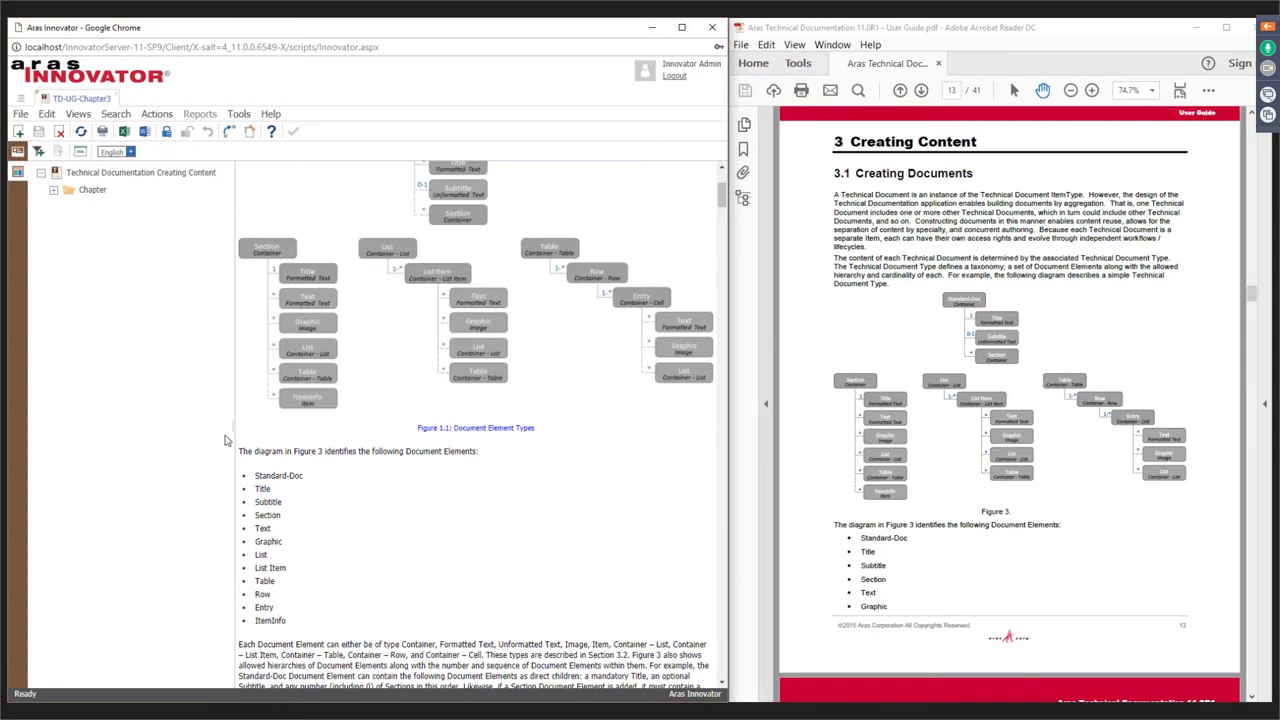
scroll(300, 437, "down", 4)
scroll(840, 503, "down", 5)
scroll(840, 503, "down", 1)
scroll(480, 450, "down", 10)
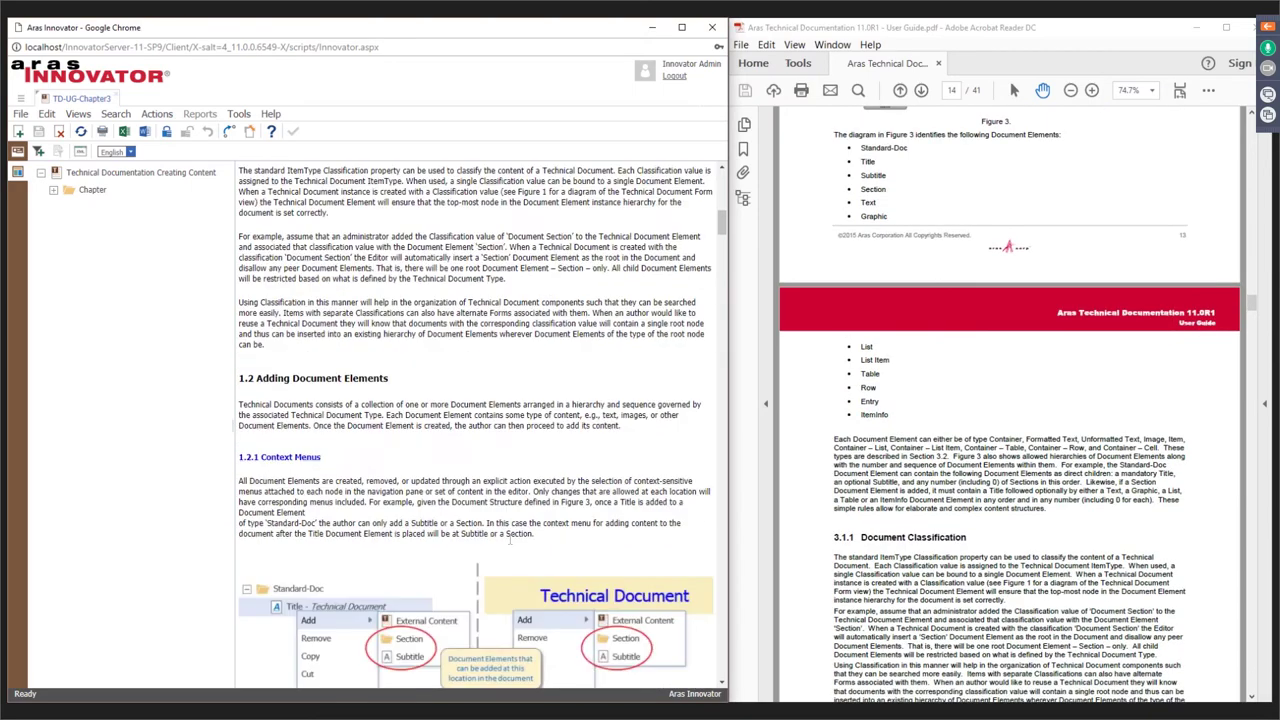
scroll(985, 457, "down", 3)
scroll(390, 283, "down", 4)
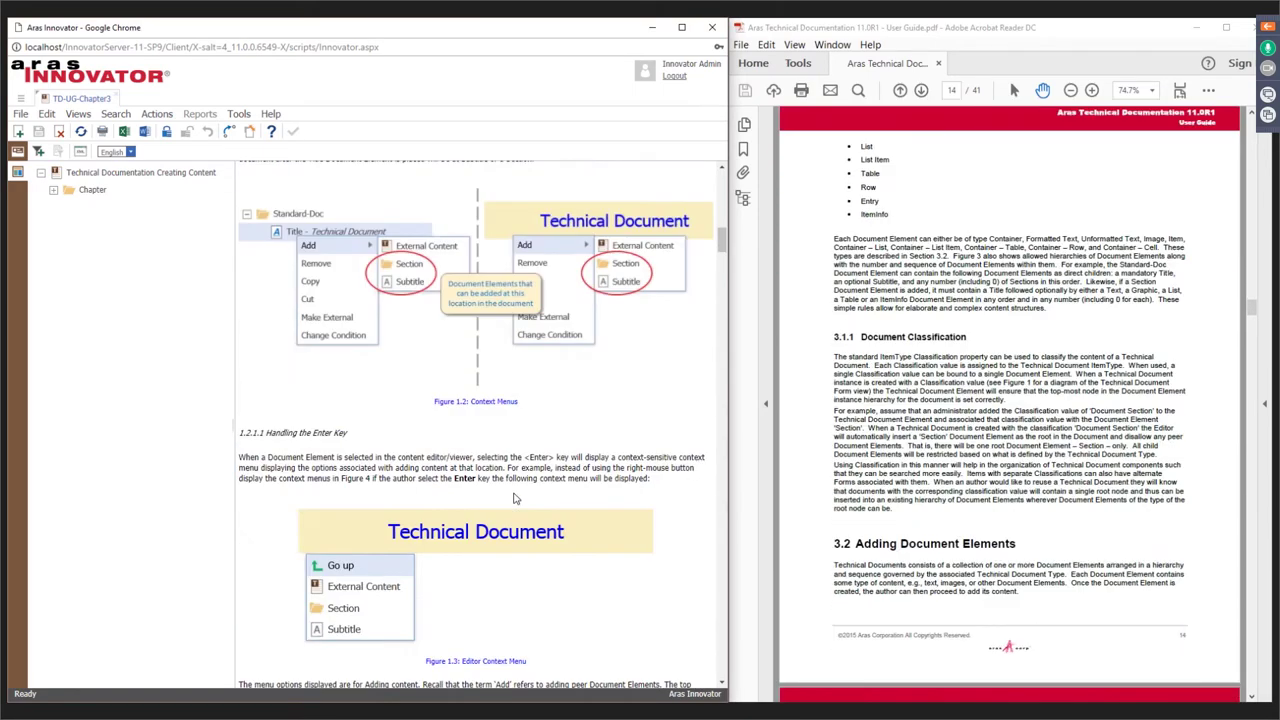
scroll(390, 283, "down", 4)
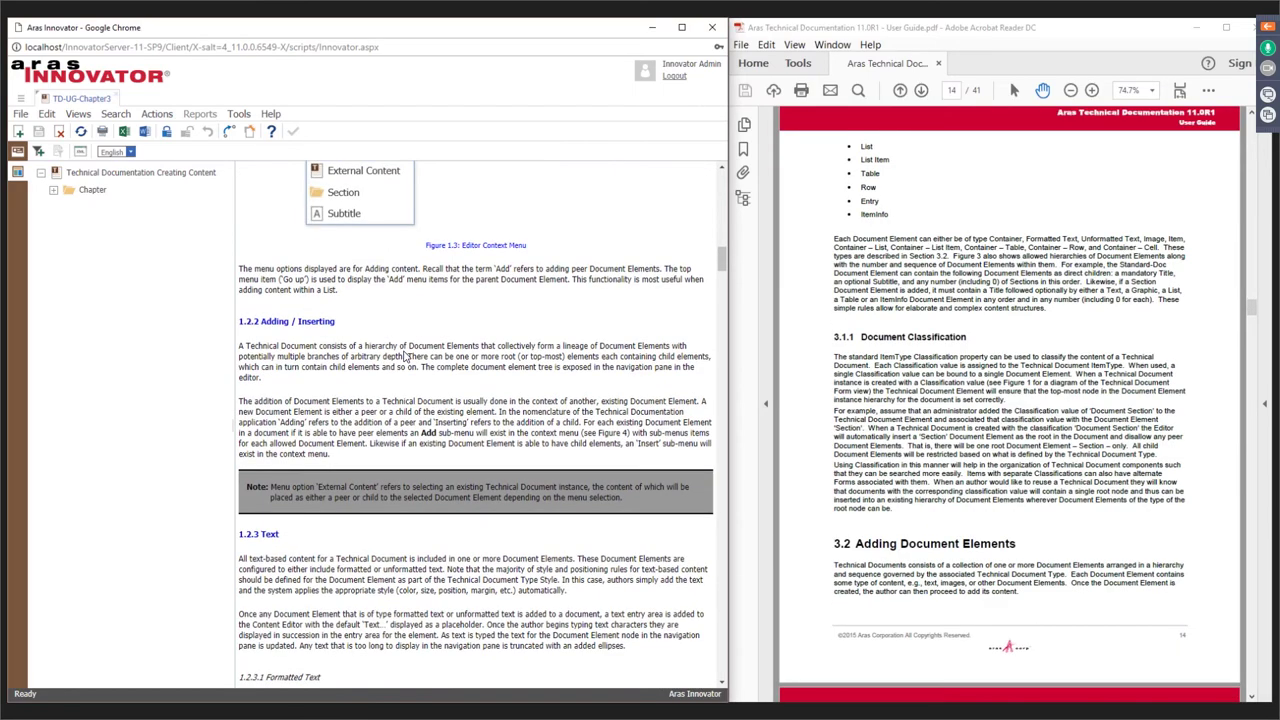
scroll(407, 358, "down", 4)
scroll(1010, 400, "down", 4)
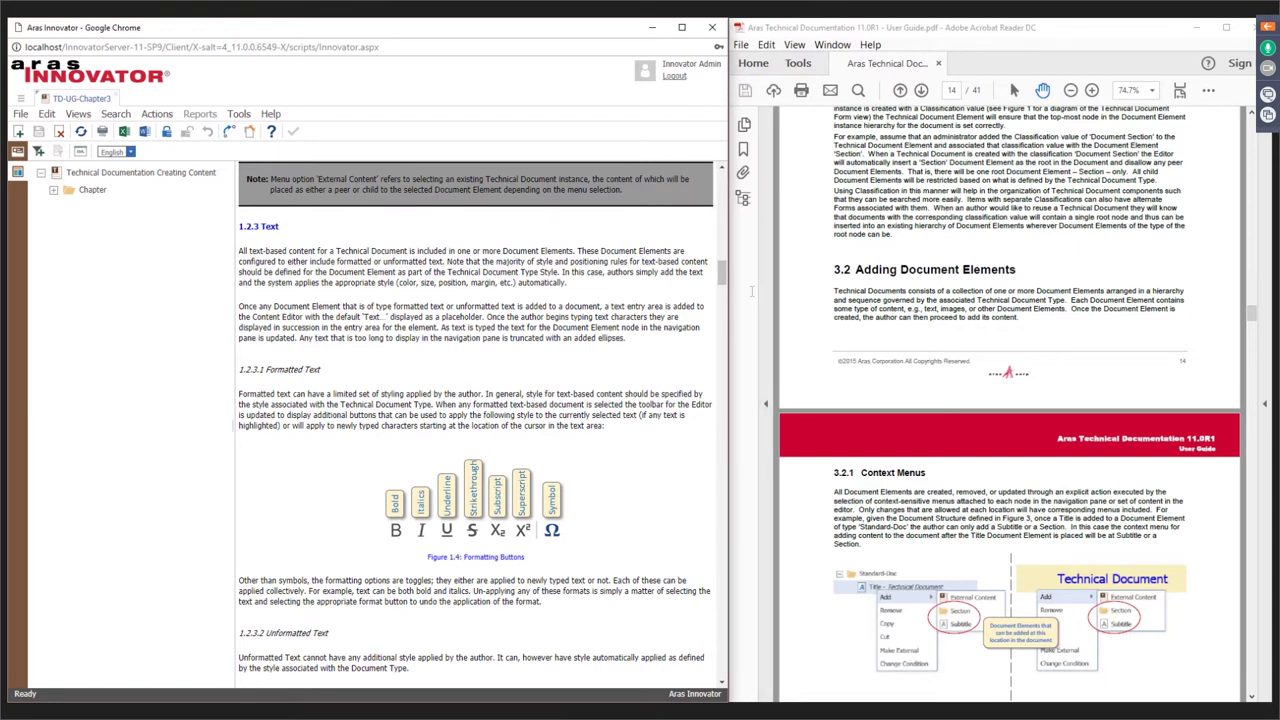
Select the two body paragraphs of section 1.2.3 Text in turn to see how the content maps to the document tree.
left_click(592, 342)
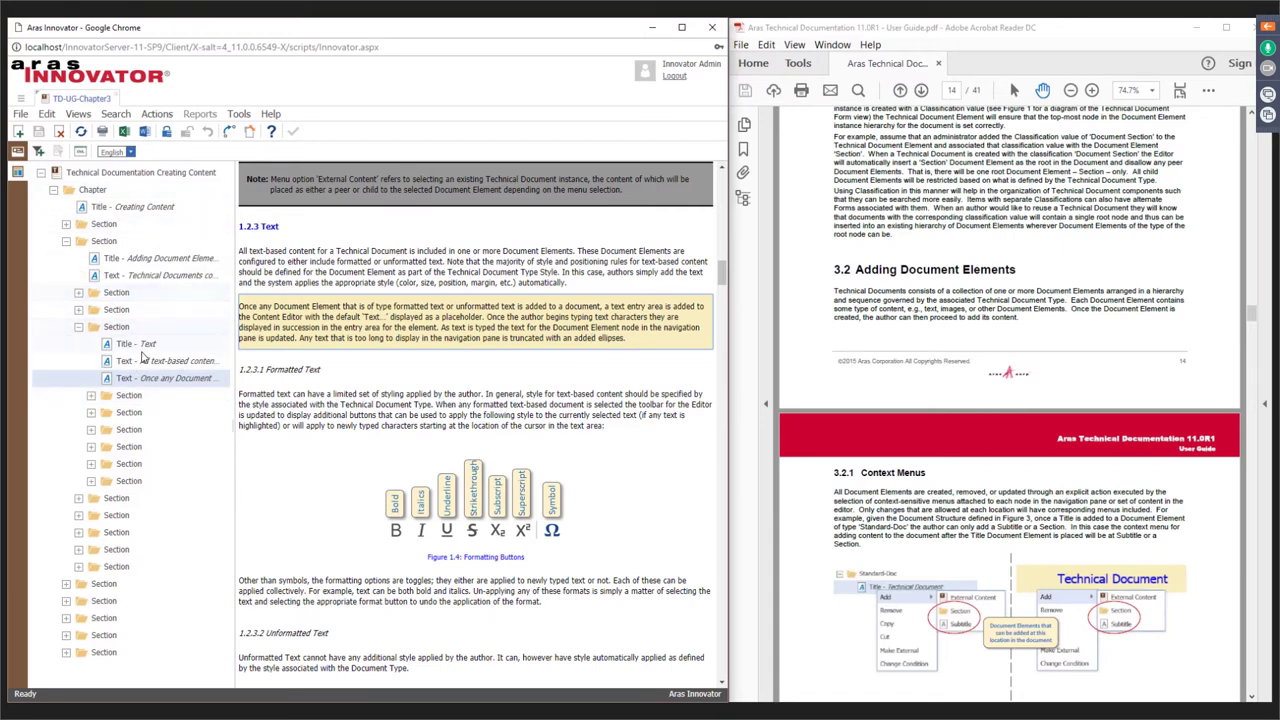
left_click(145, 360)
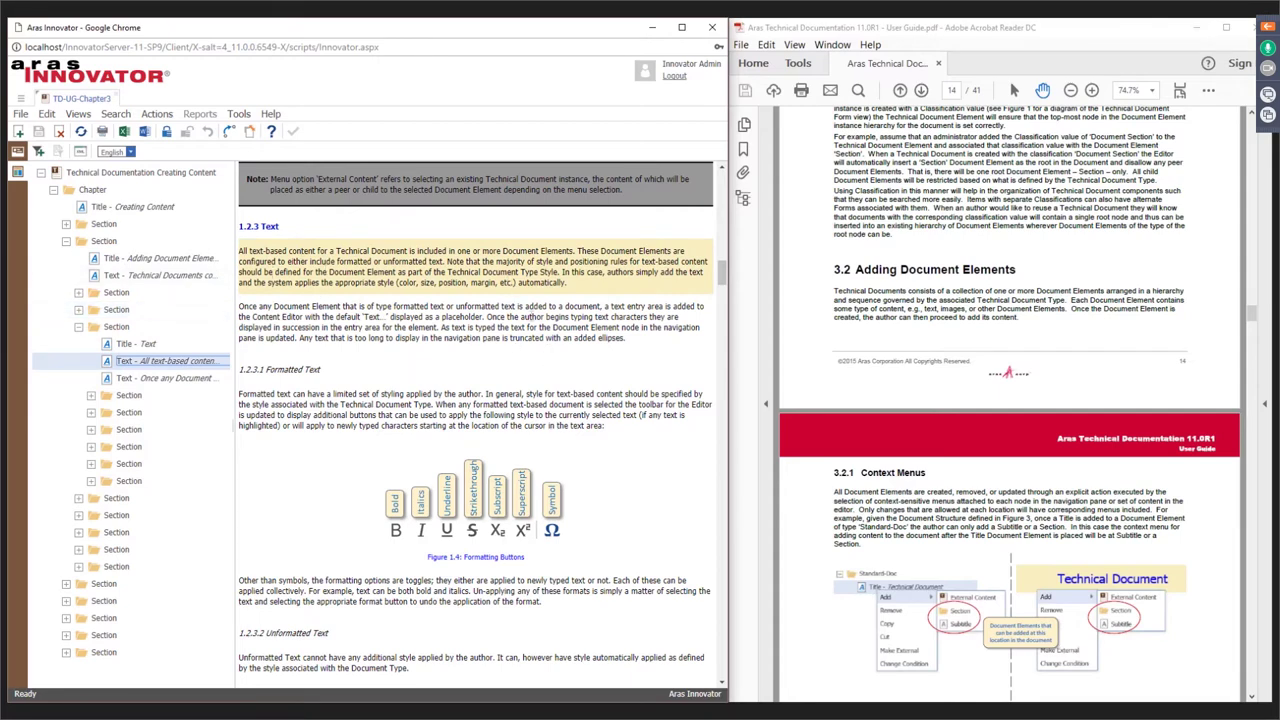
left_click(165, 378)
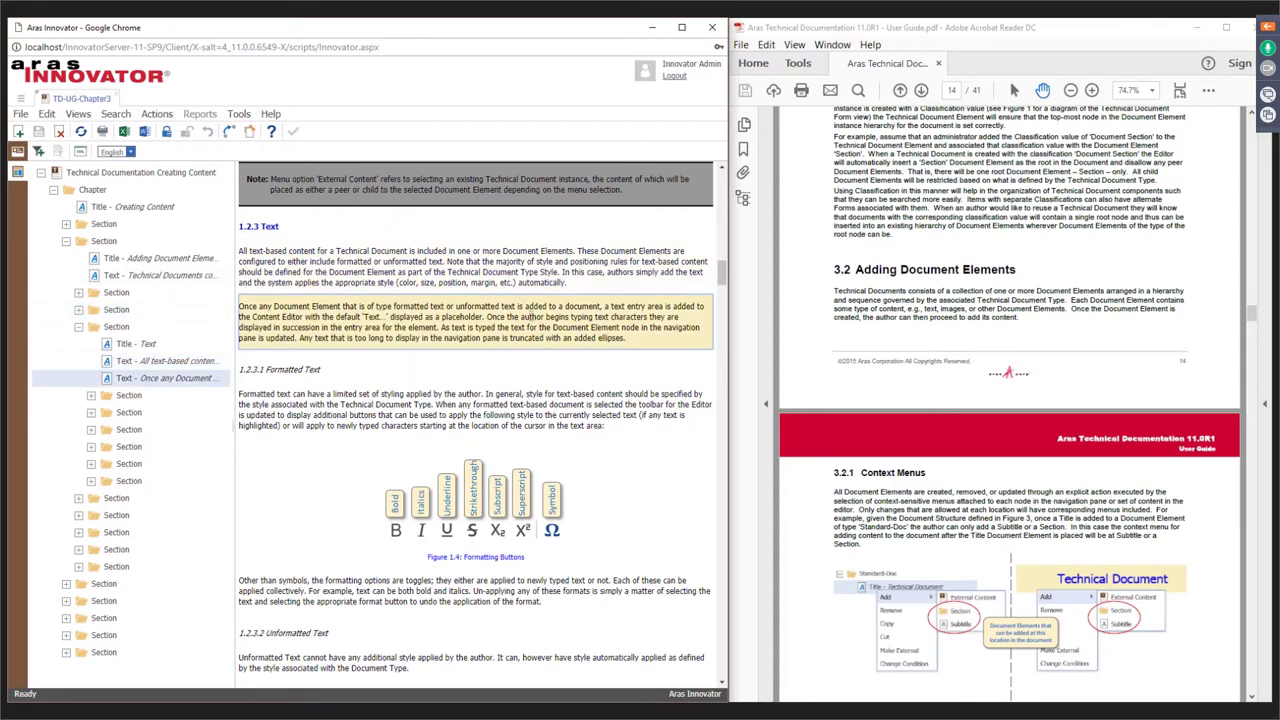
Lock the document for editing and add a Text element reading "This is some text..." after the second paragraph of section 1.2.3.
left_click(166, 131)
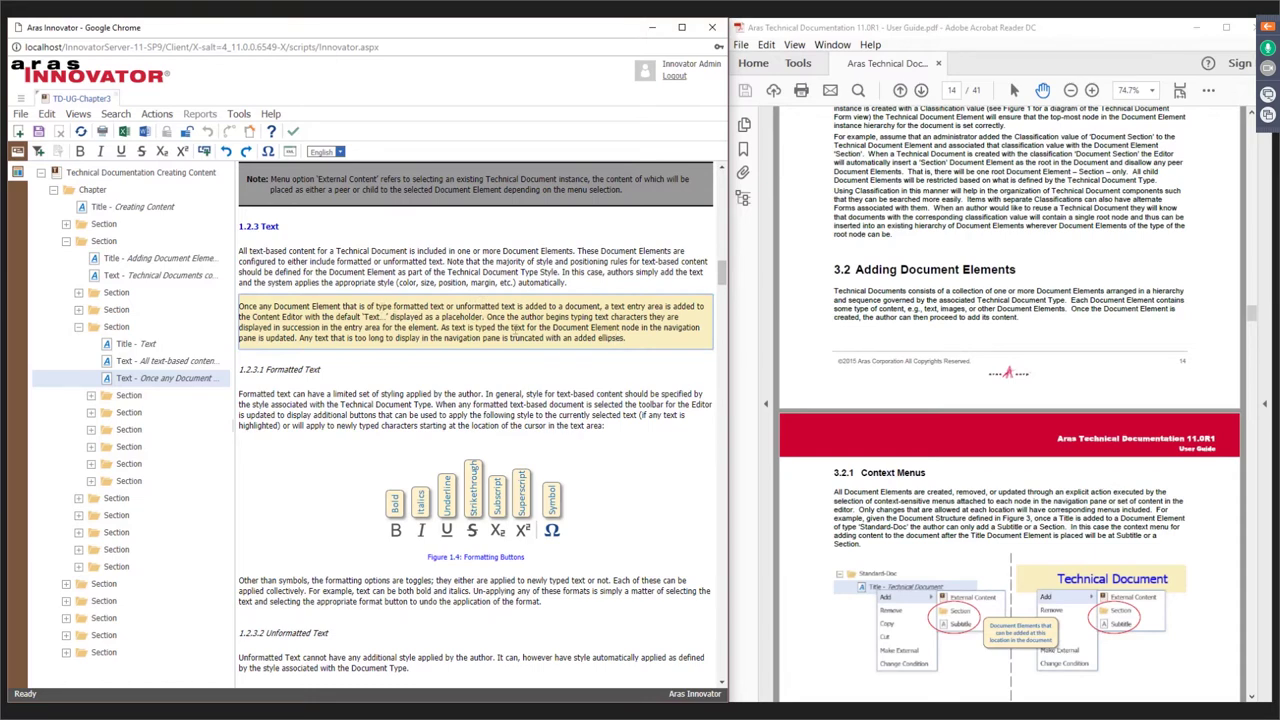
key("Menu")
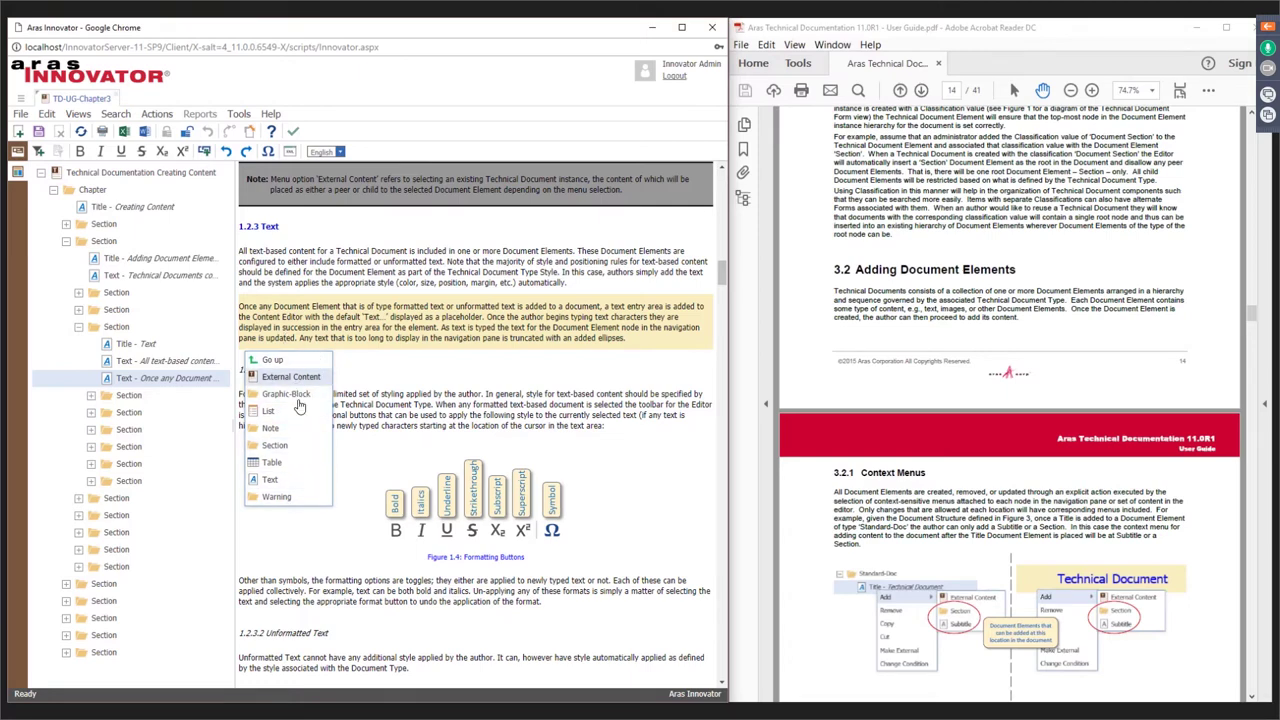
left_click(271, 480)
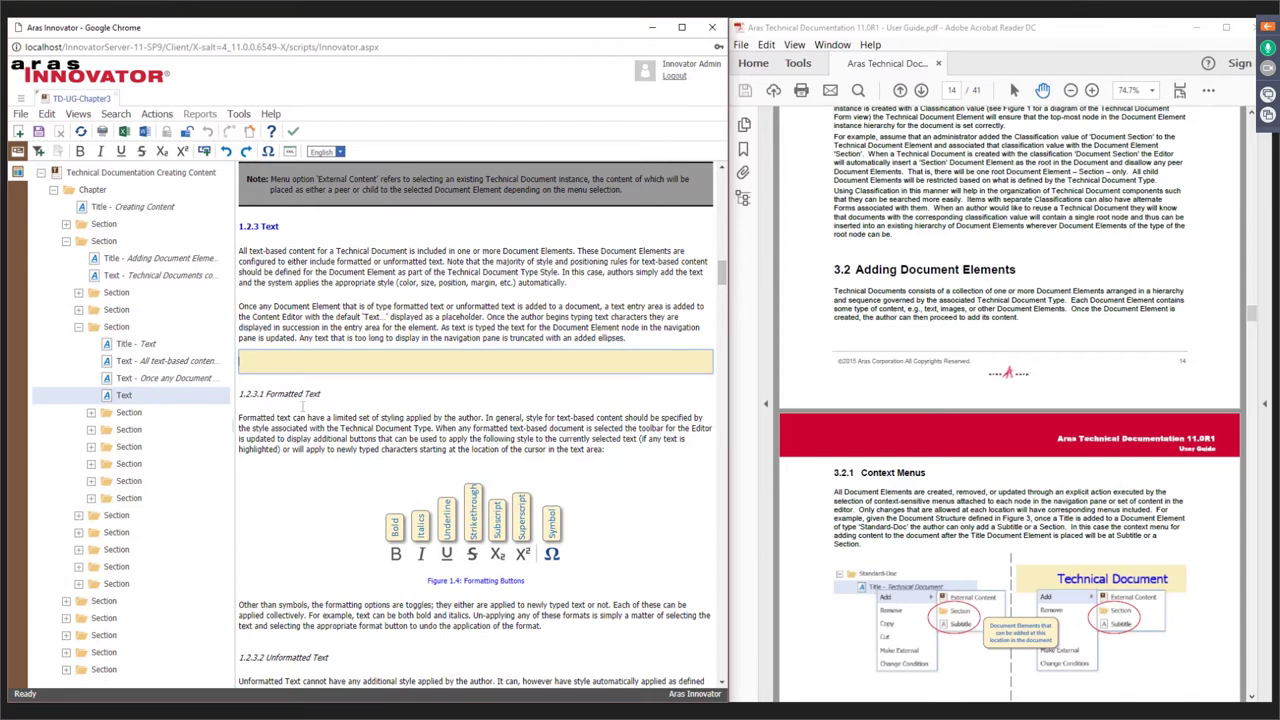
type("This is ssome text...")
Add a Note element reading "This is a note..." after the new text element.
right_click(148, 401)
mouse_move(164, 410)
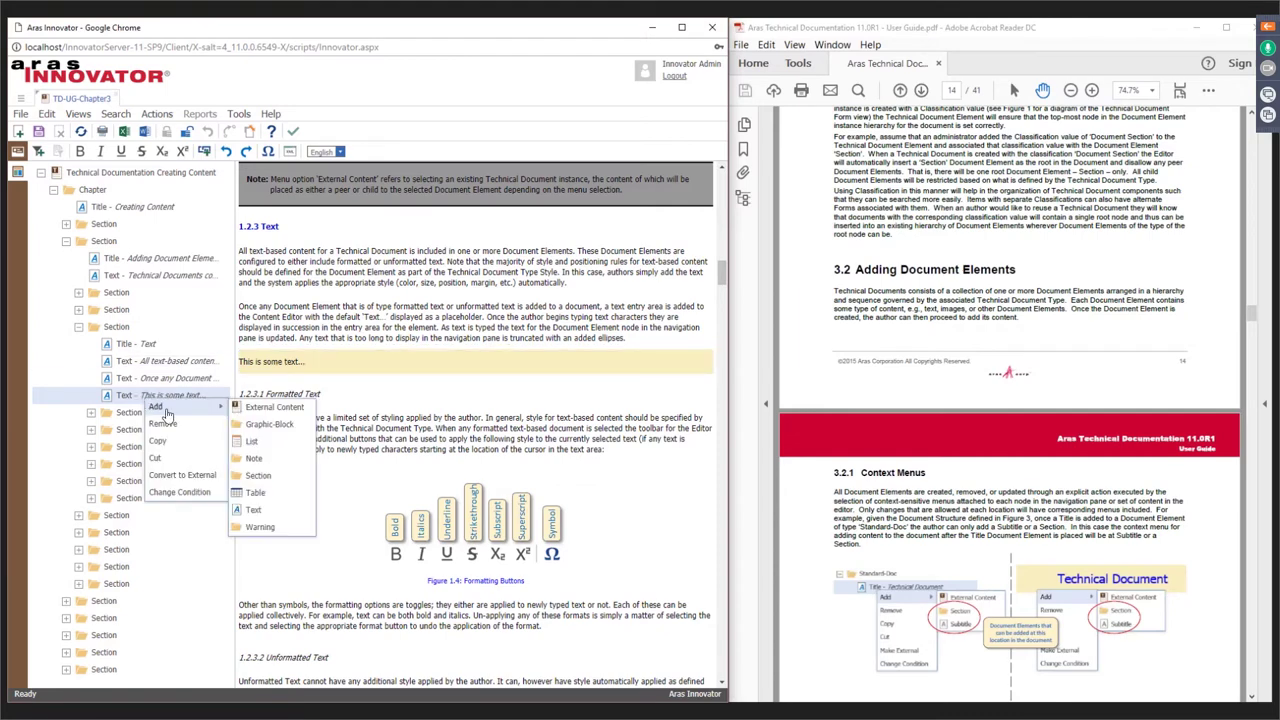
left_click(255, 459)
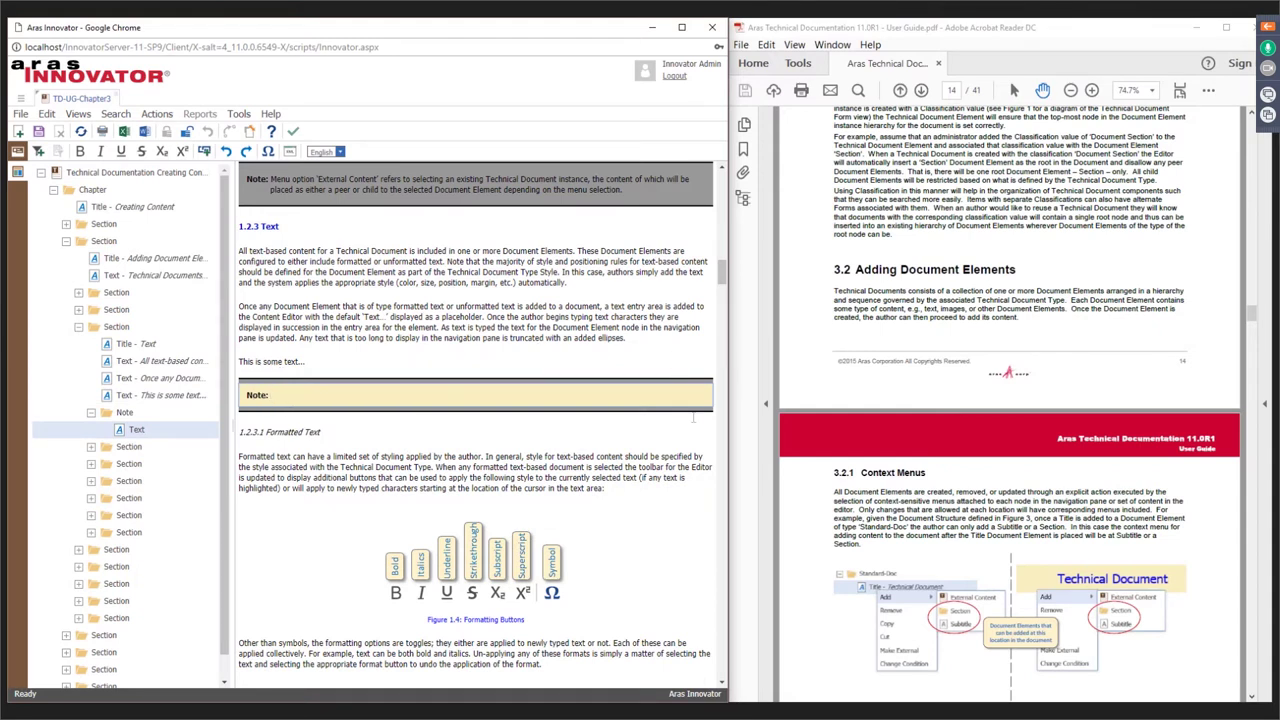
type("This is a note...")
Add a Graphic-Block after the note and insert the TD UG UI Style Buttons graphic into it.
right_click(343, 414)
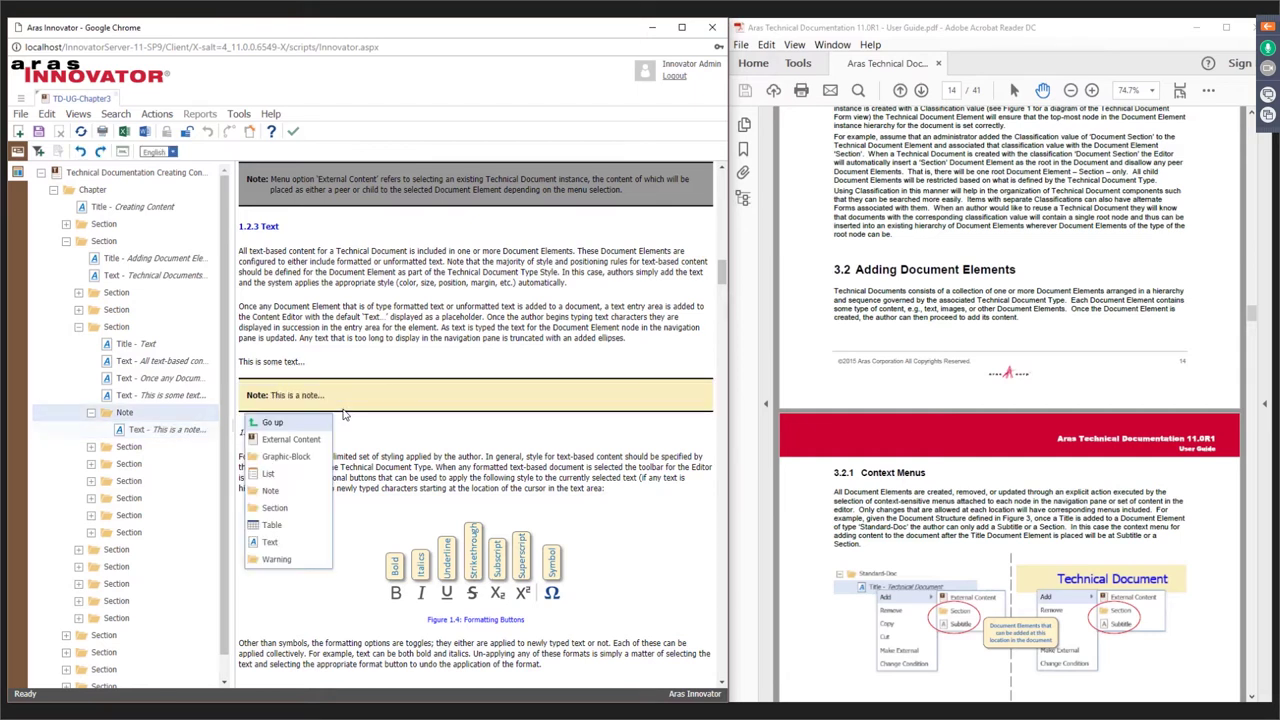
left_click(288, 457)
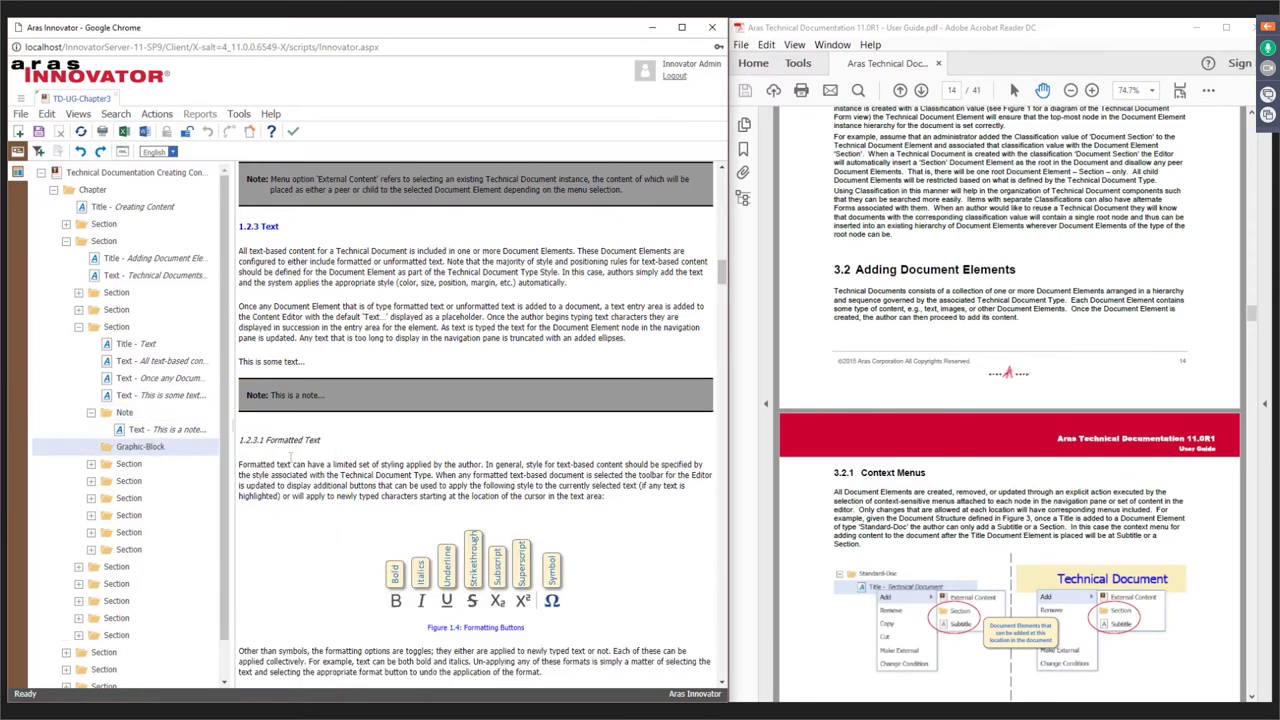
right_click(145, 449)
mouse_move(165, 469)
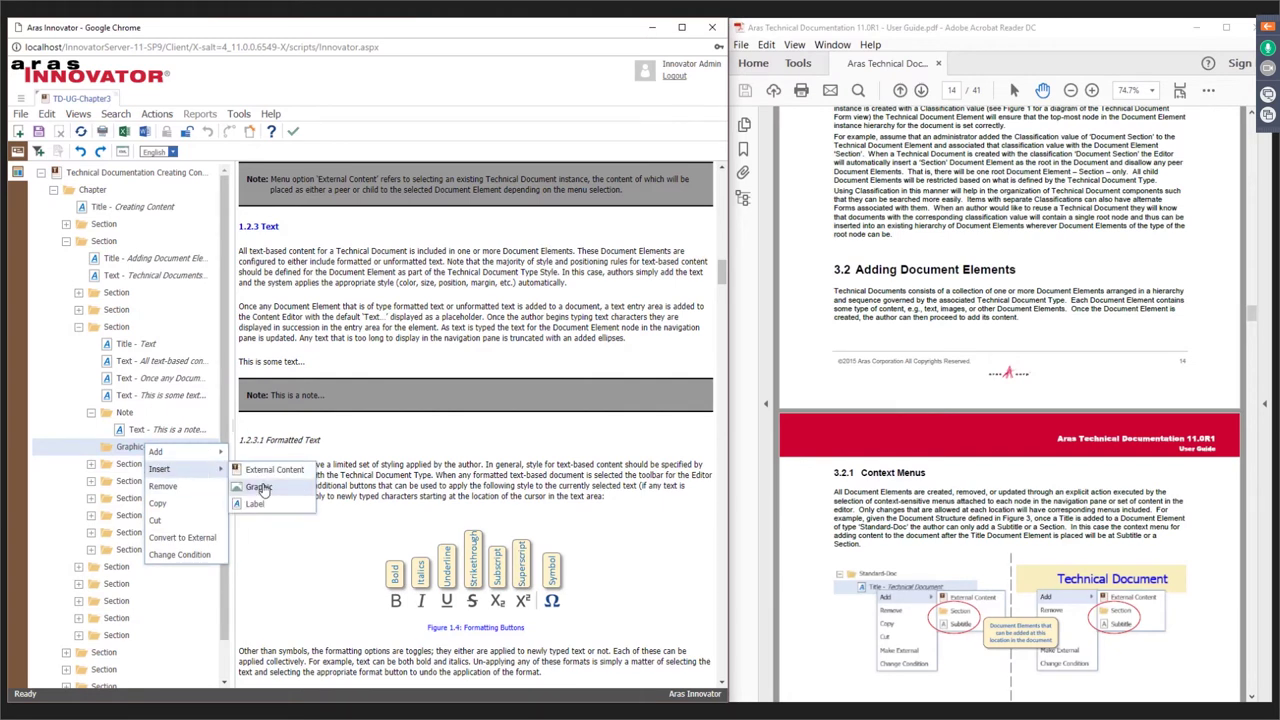
left_click(259, 487)
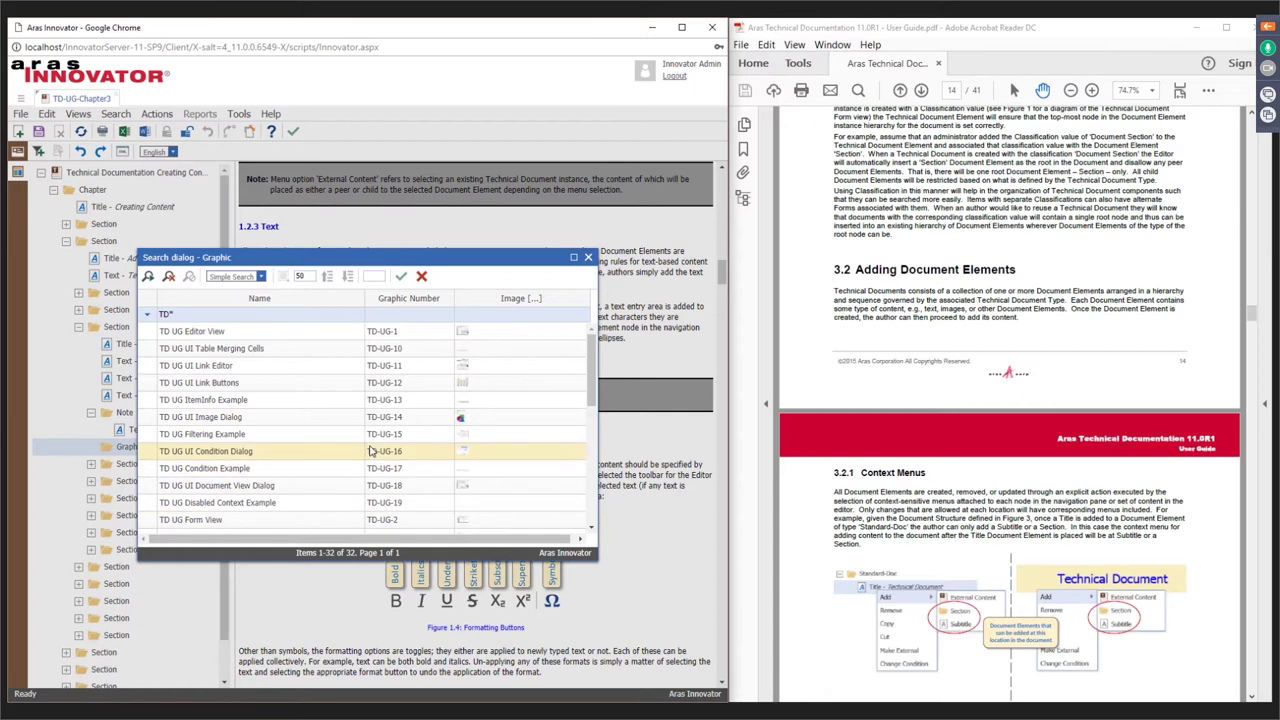
scroll(370, 452, "down", 5)
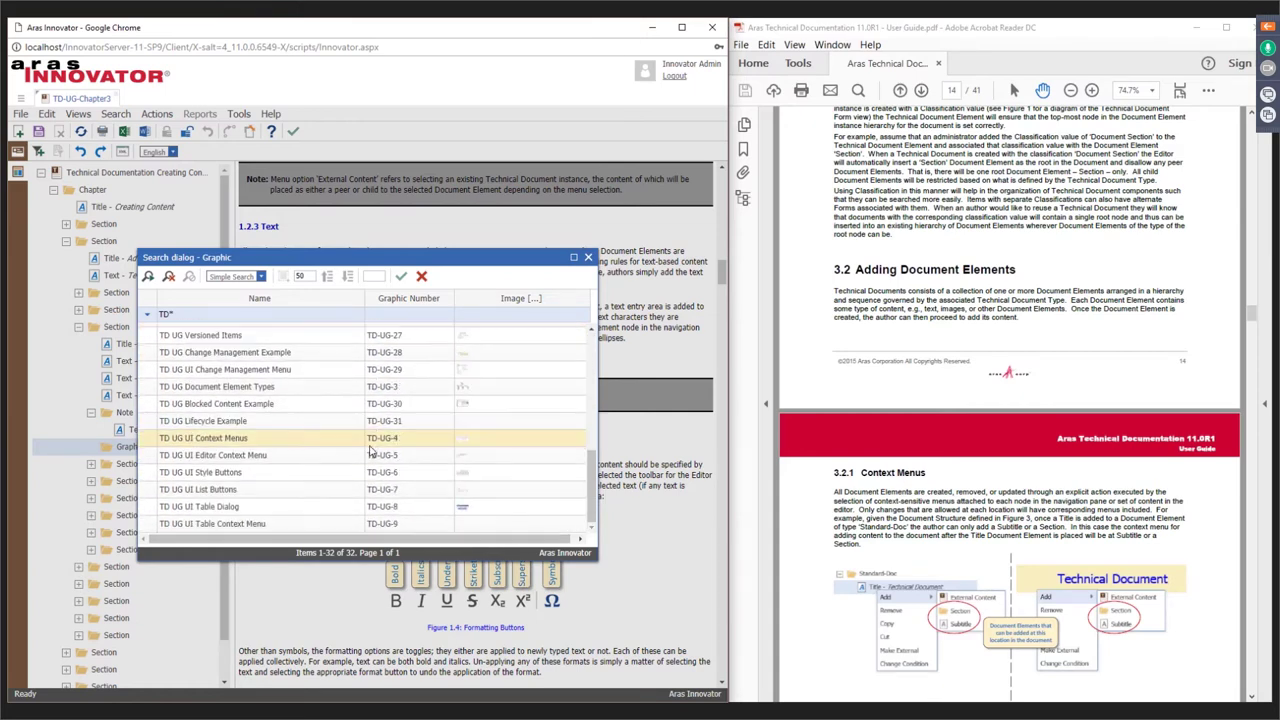
double_click(347, 472)
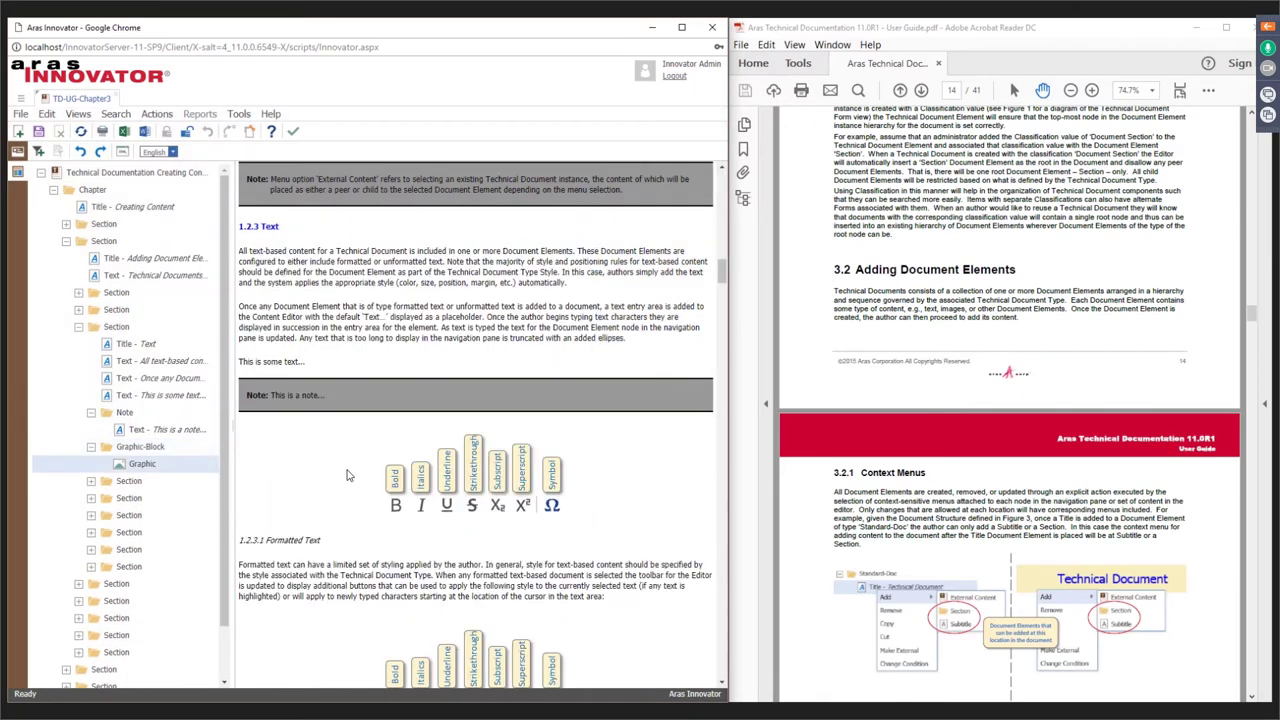
Add a Label reading "Buttons" after the graphic in the Graphic-Block.
right_click(154, 467)
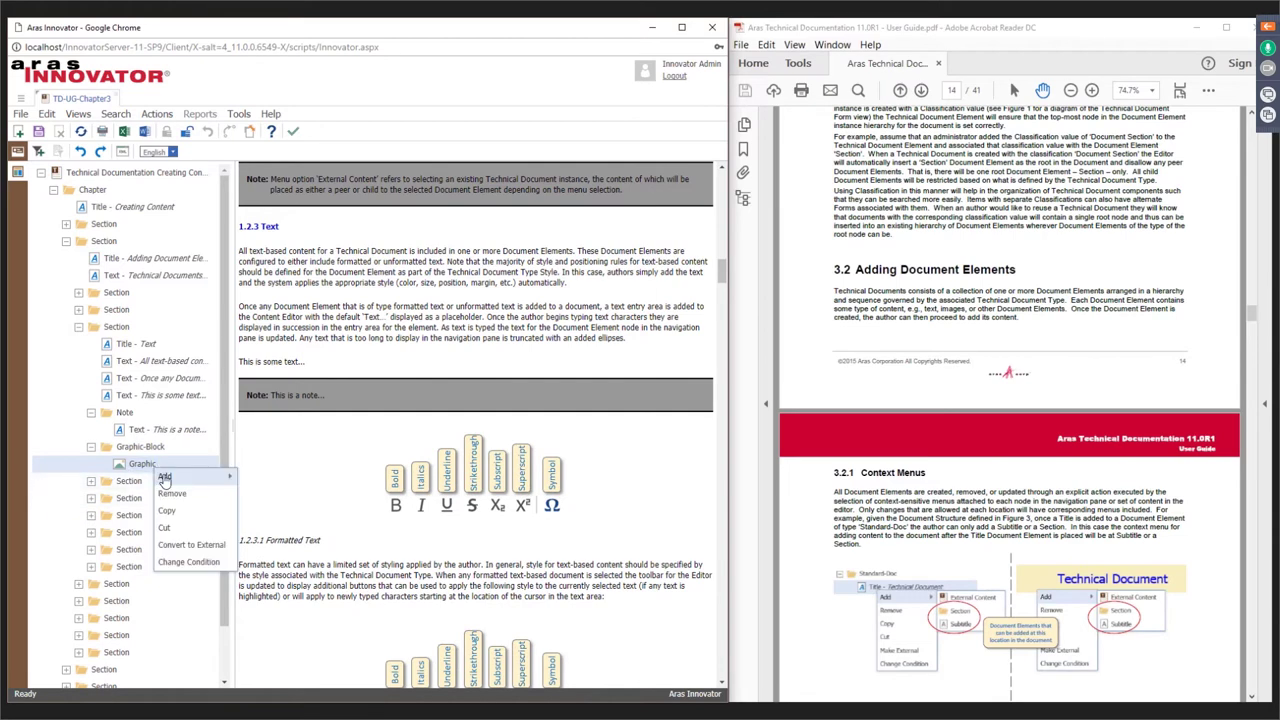
mouse_move(165, 480)
left_click(280, 510)
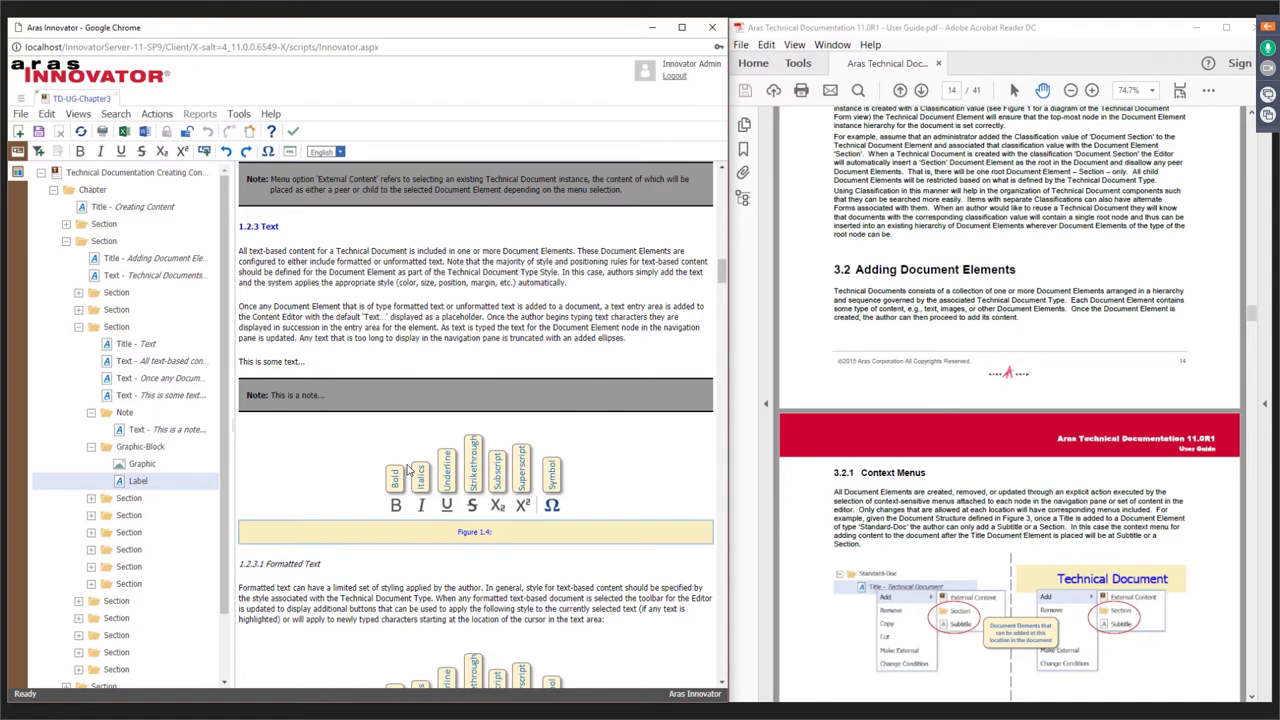
type("Buttons")
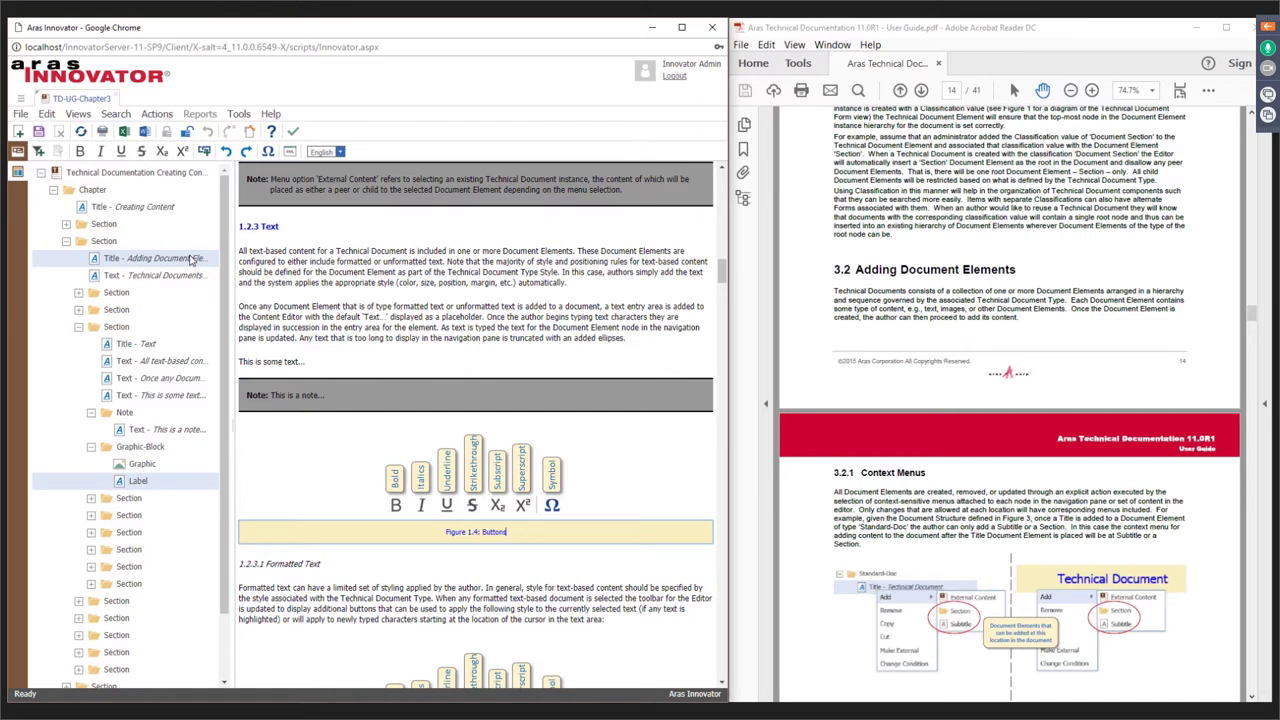
Remove the added Graphic-Block, Note and "This is some text..." elements from section 1.2.3.
right_click(147, 453)
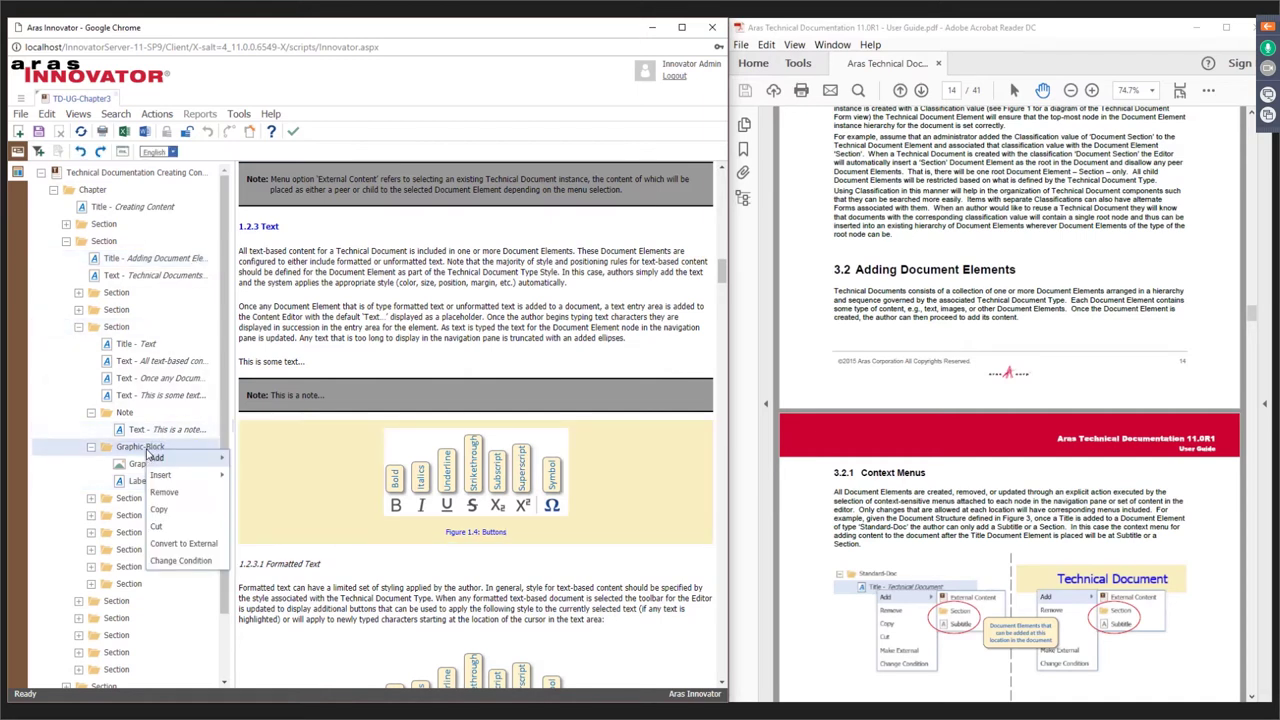
left_click(178, 494)
right_click(126, 414)
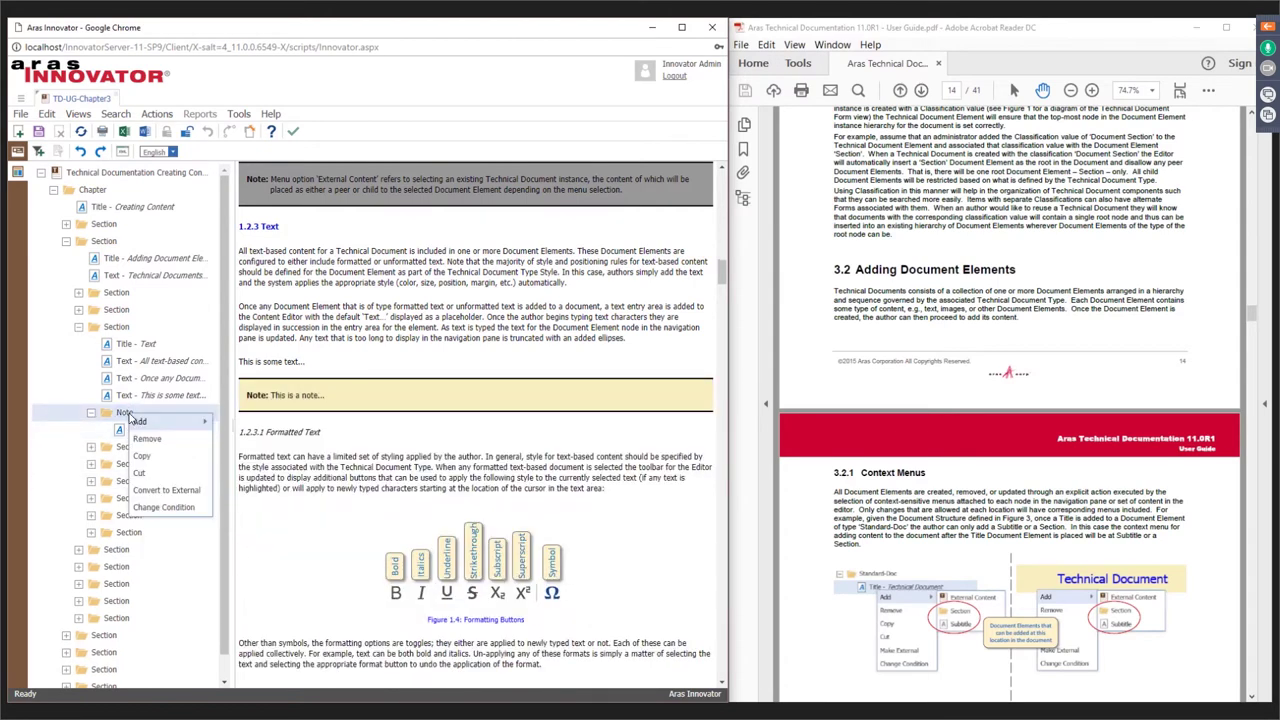
left_click(178, 445)
right_click(168, 397)
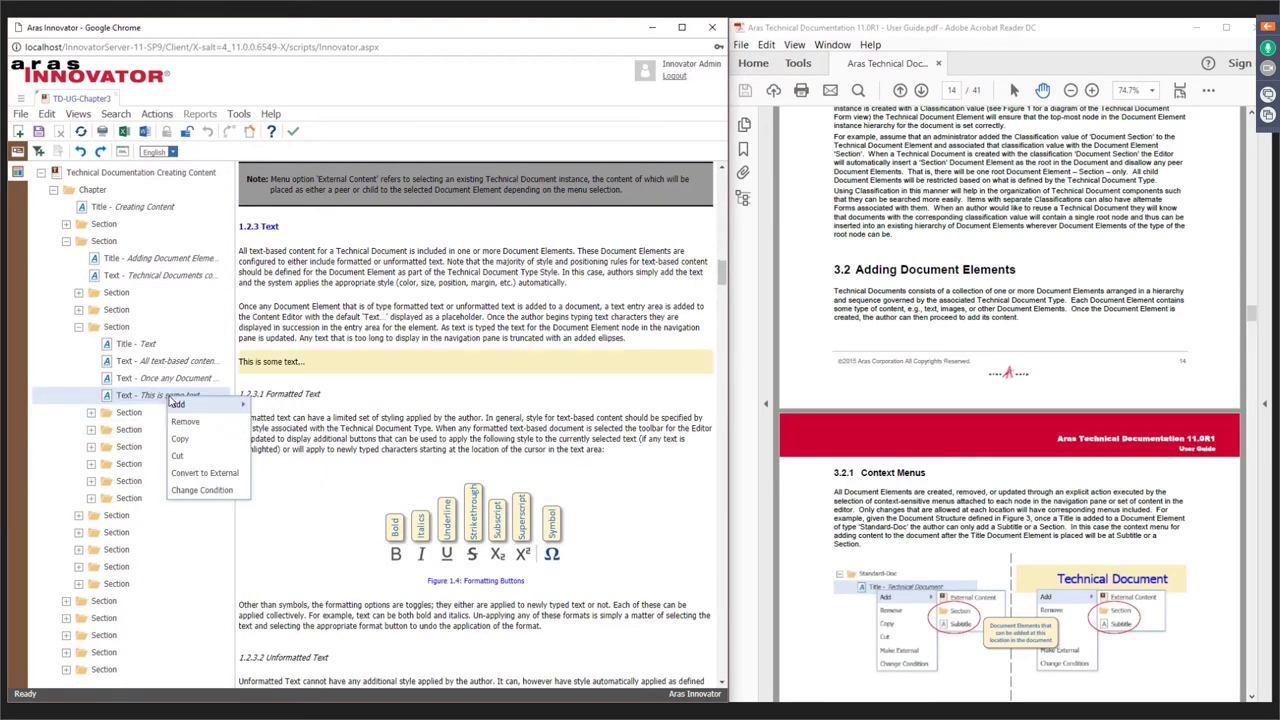
left_click(190, 411)
Look through the rest of the chapter, from Formatted Text and the table context menus to the content generation process.
scroll(409, 381, "down", 10)
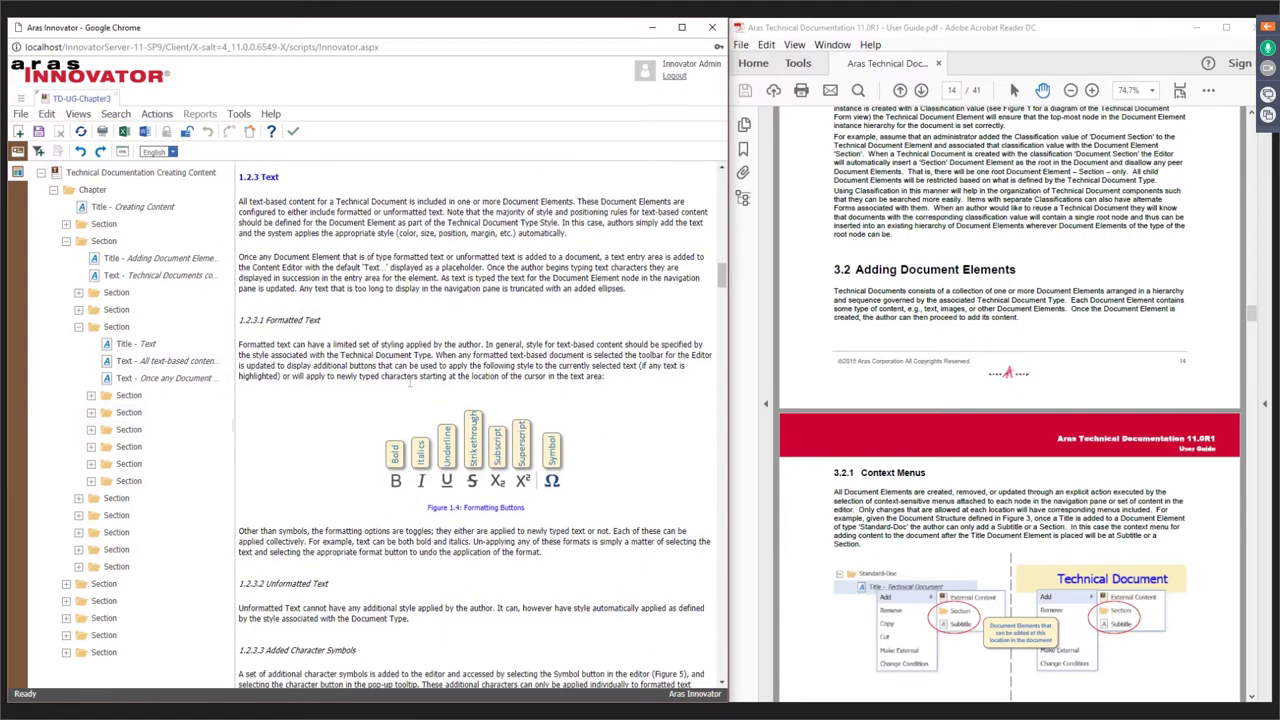
scroll(410, 375, "down", 20)
scroll(413, 377, "down", 10)
scroll(416, 377, "up", 6)
scroll(415, 377, "down", 7)
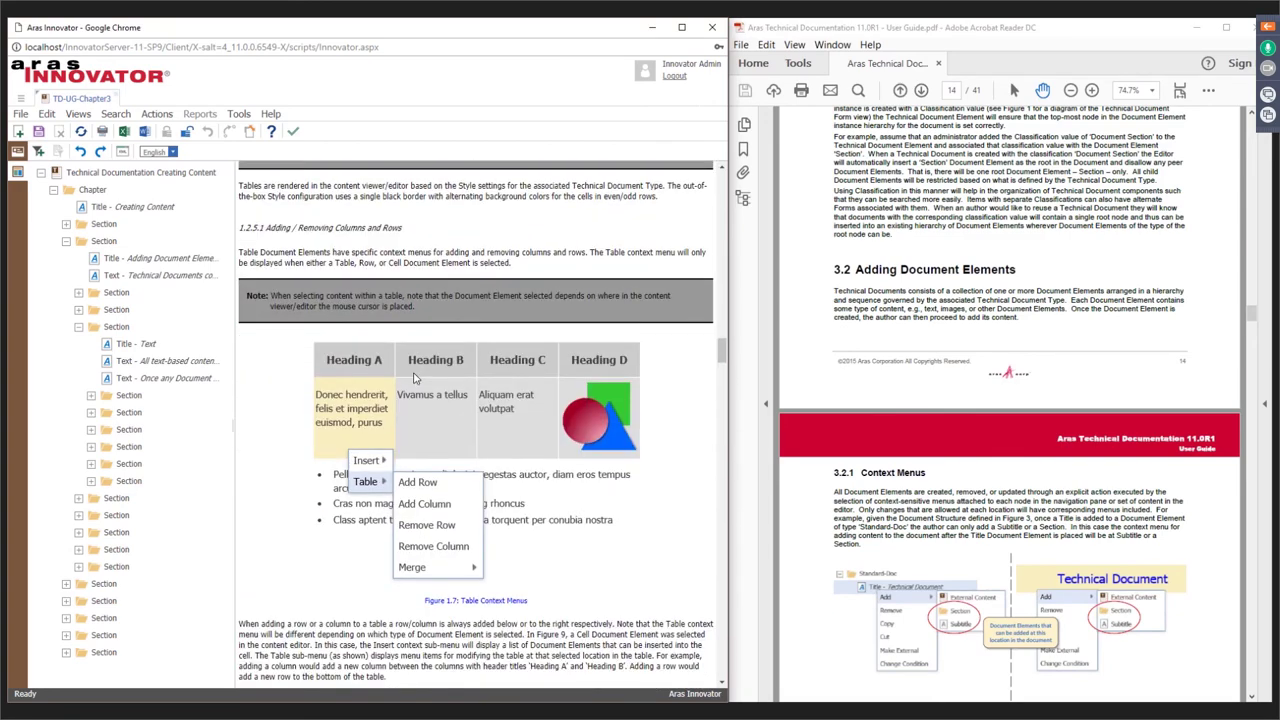
left_click_drag(720, 362, 763, 658)
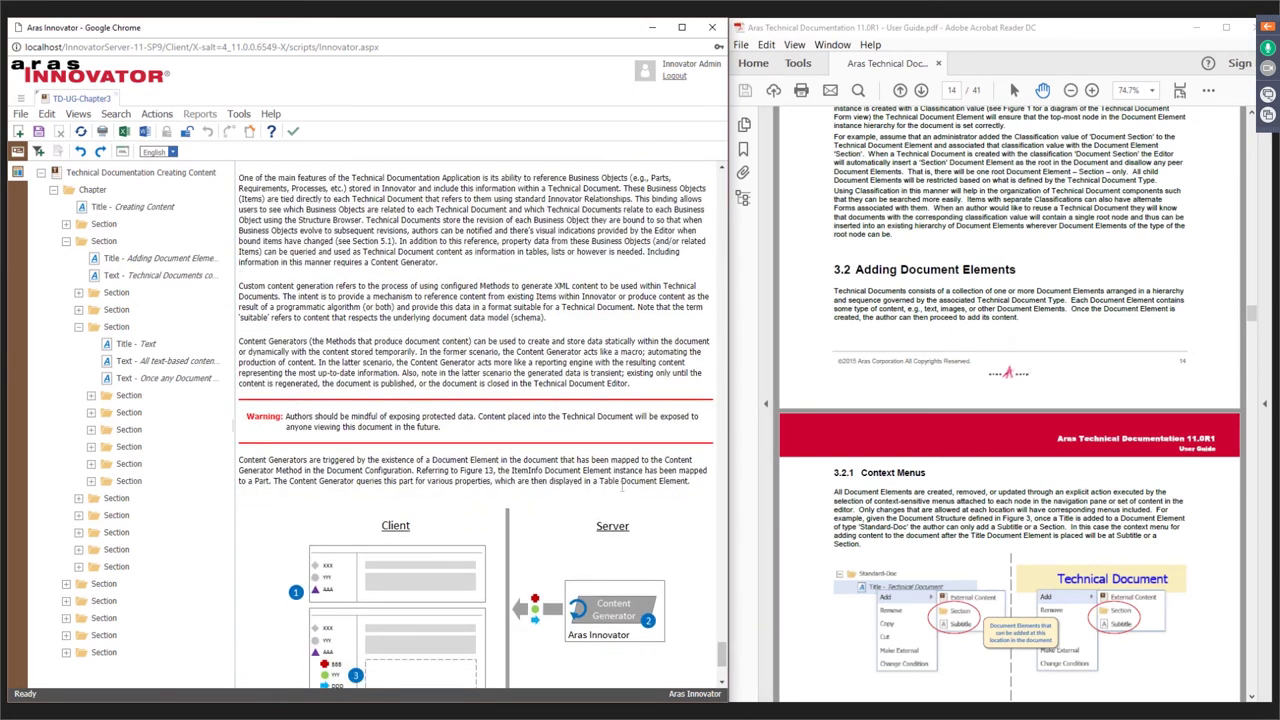
scroll(621, 488, "down", 5)
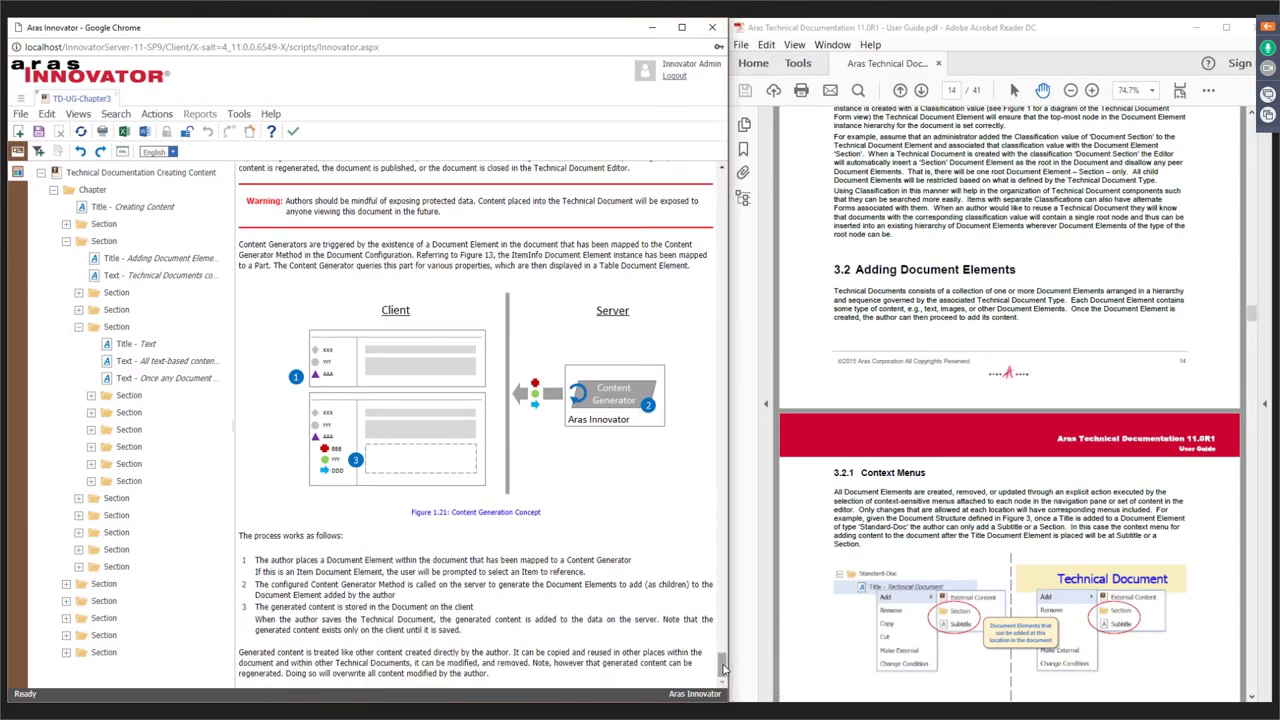
Unlock the TD-UG-Chapter3 document and discard its unsaved changes.
left_click(187, 133)
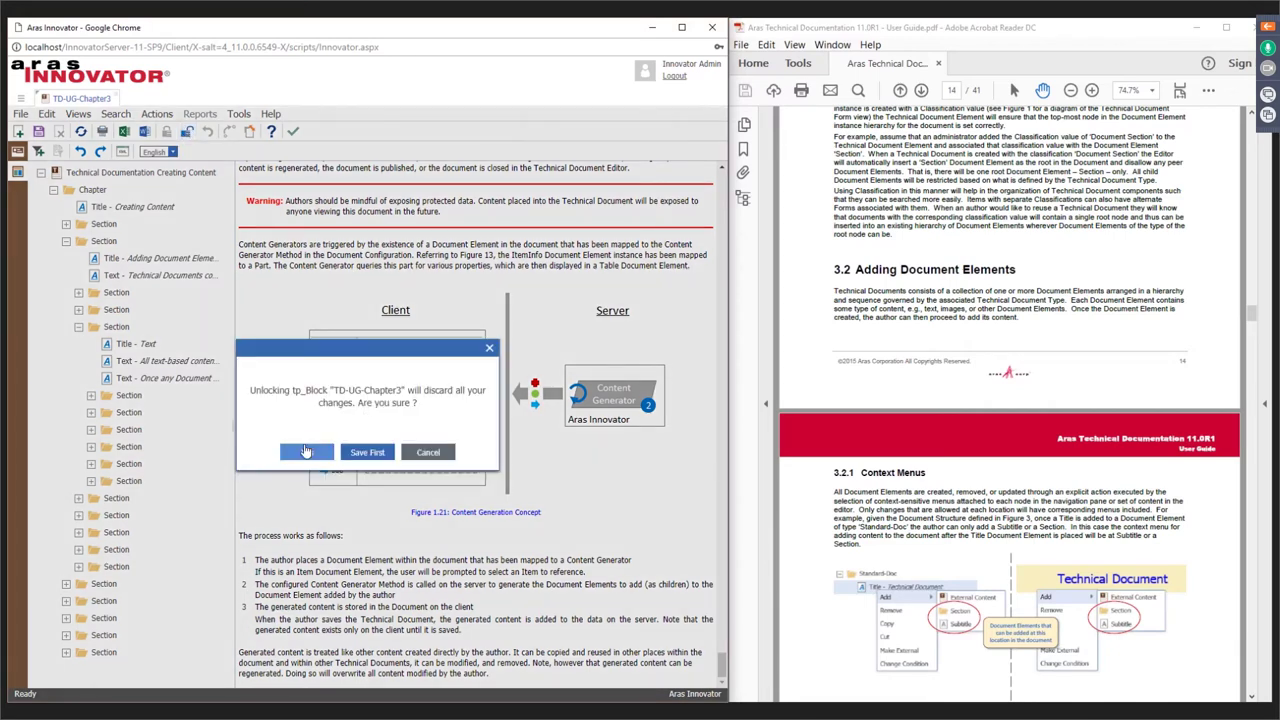
left_click(306, 452)
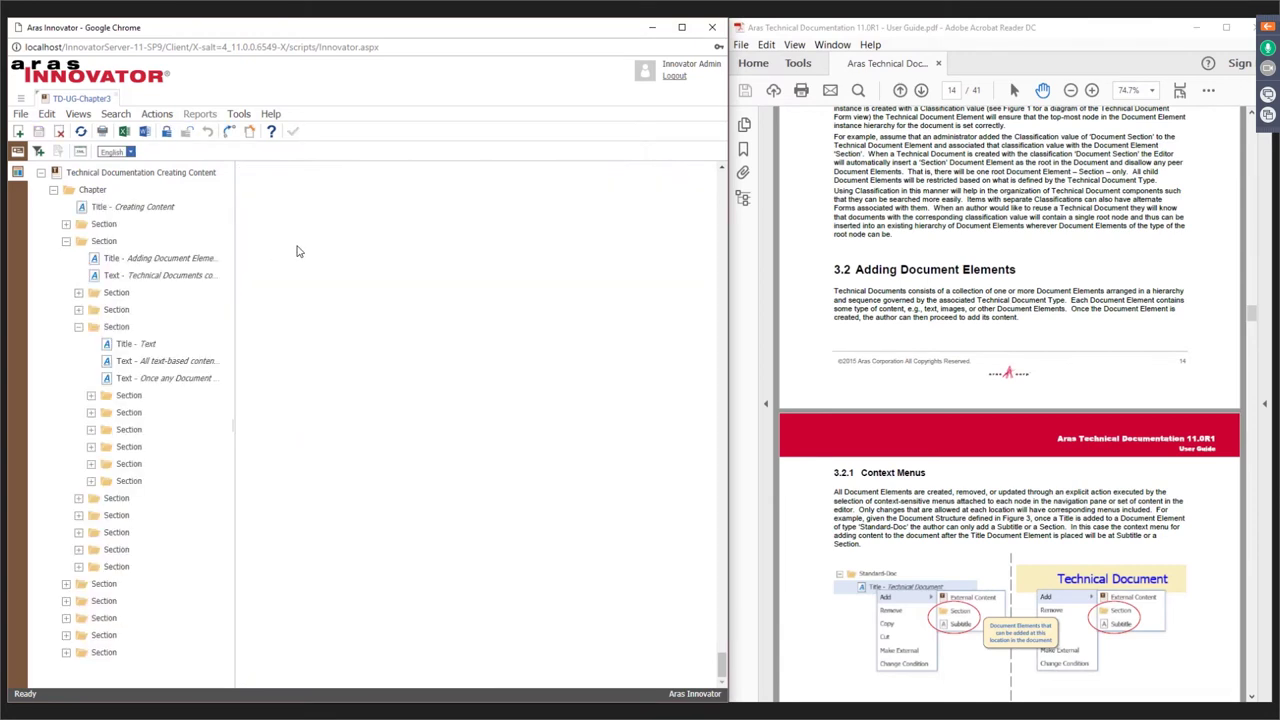
Publish the Creating Content chapter as a PDF in English with linked documents set to Skip and the result shown in the browser.
left_click(130, 207)
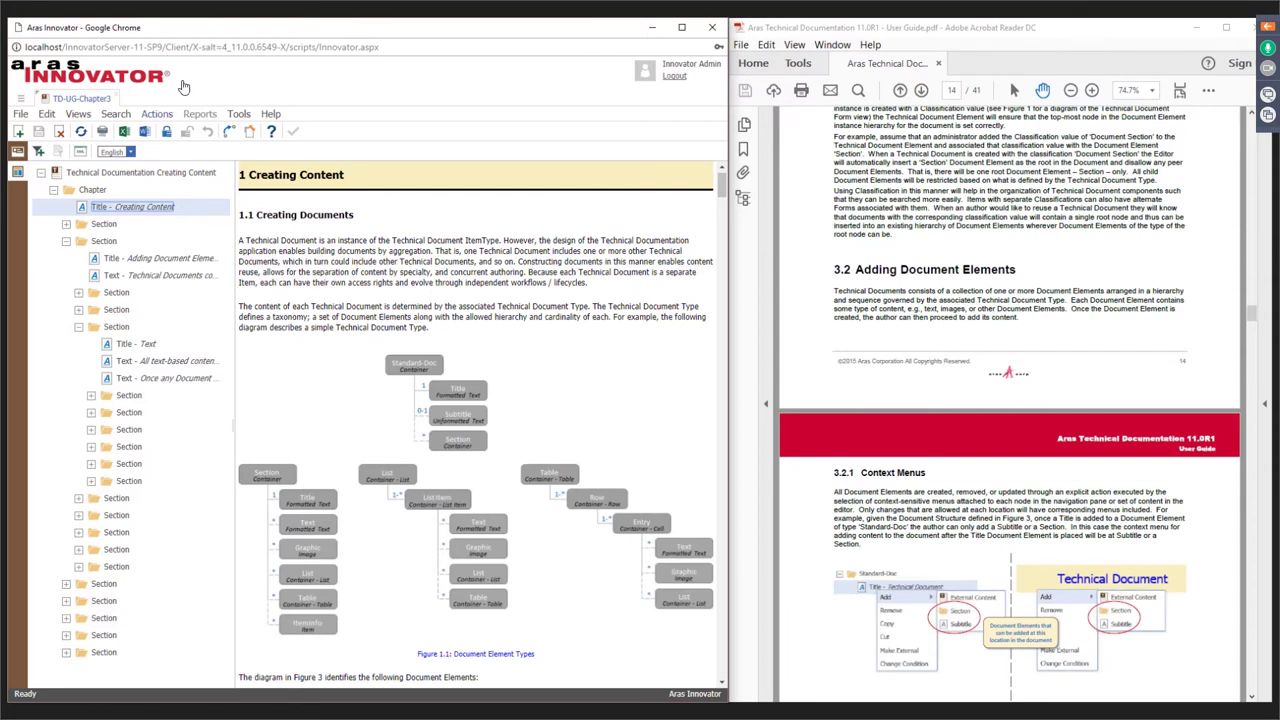
left_click(160, 116)
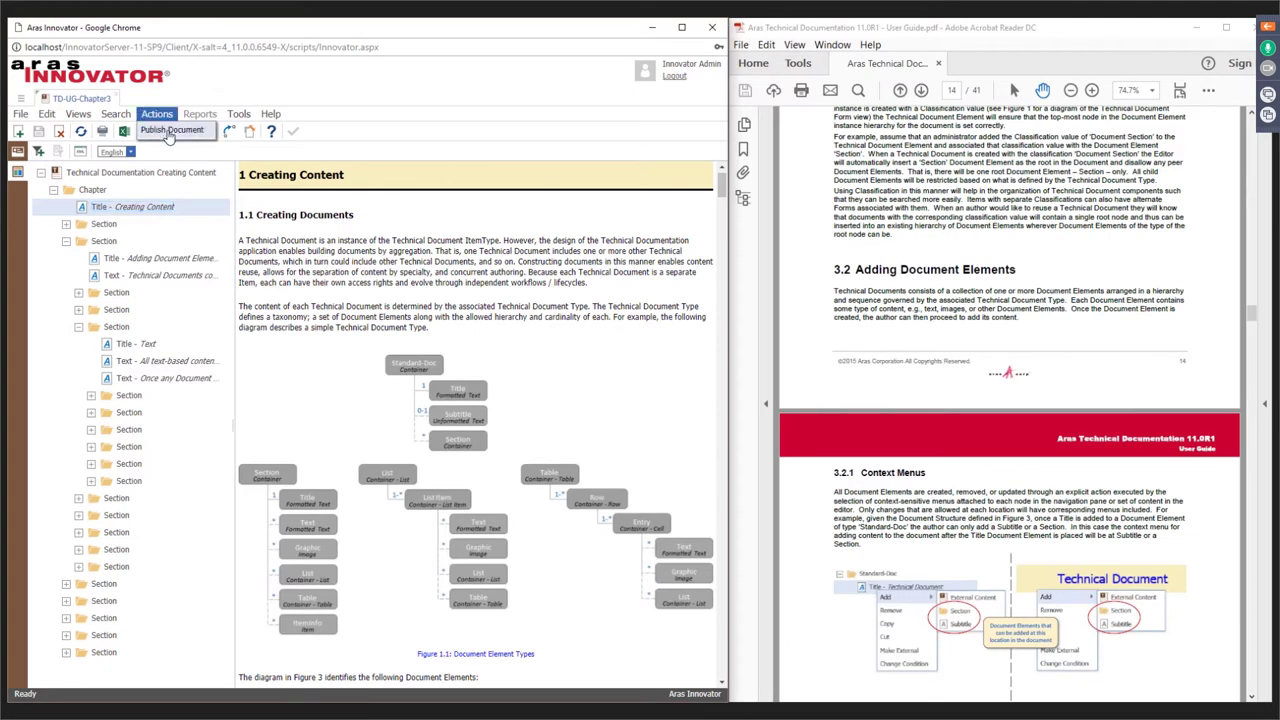
left_click(170, 132)
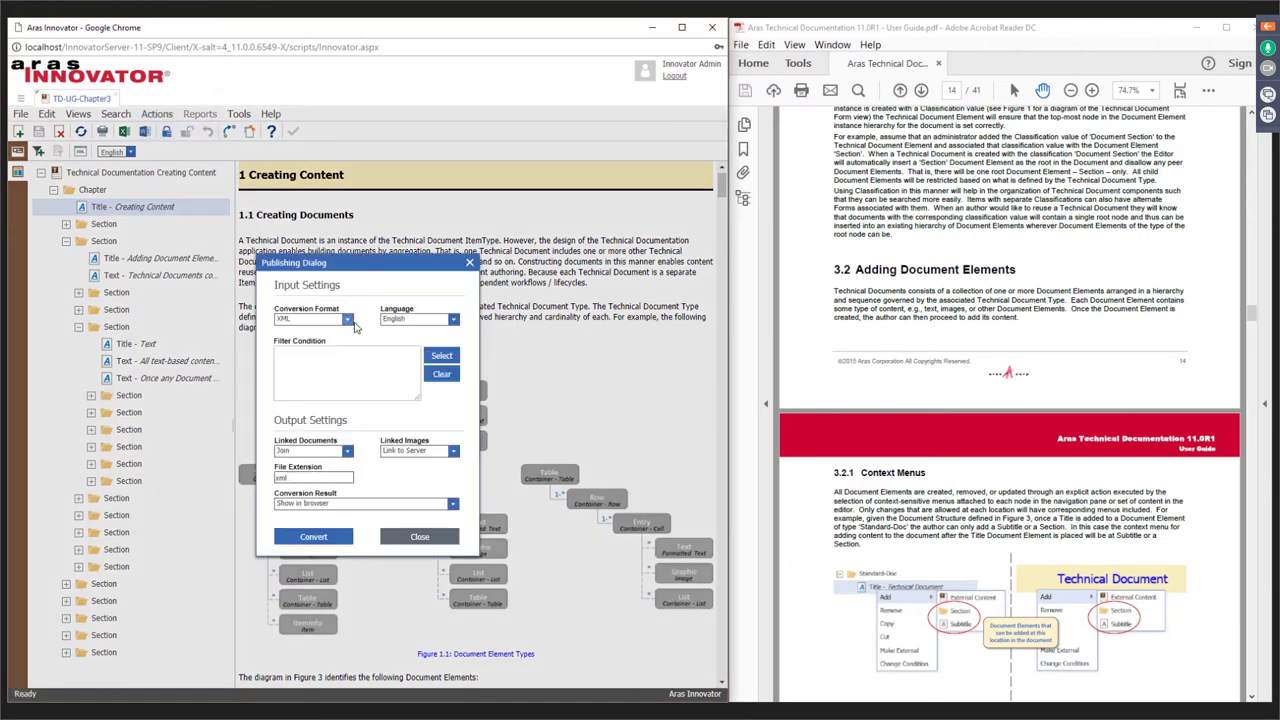
left_click(347, 319)
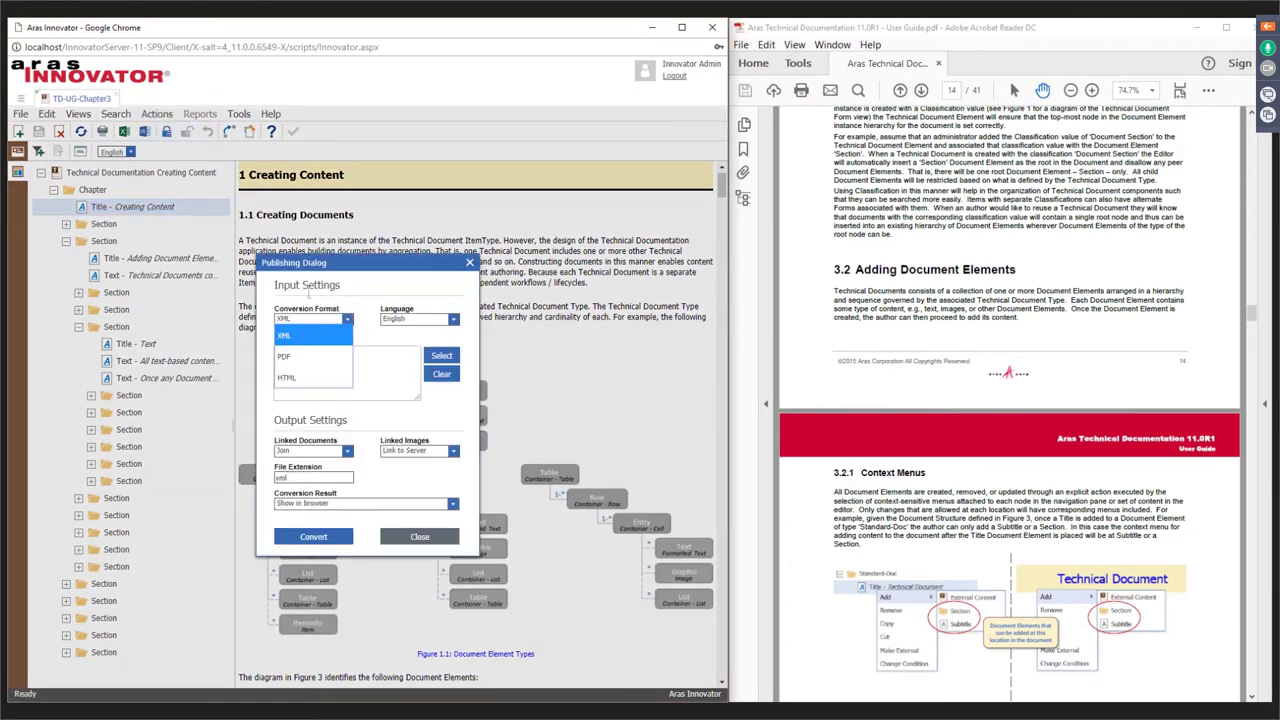
left_click(316, 357)
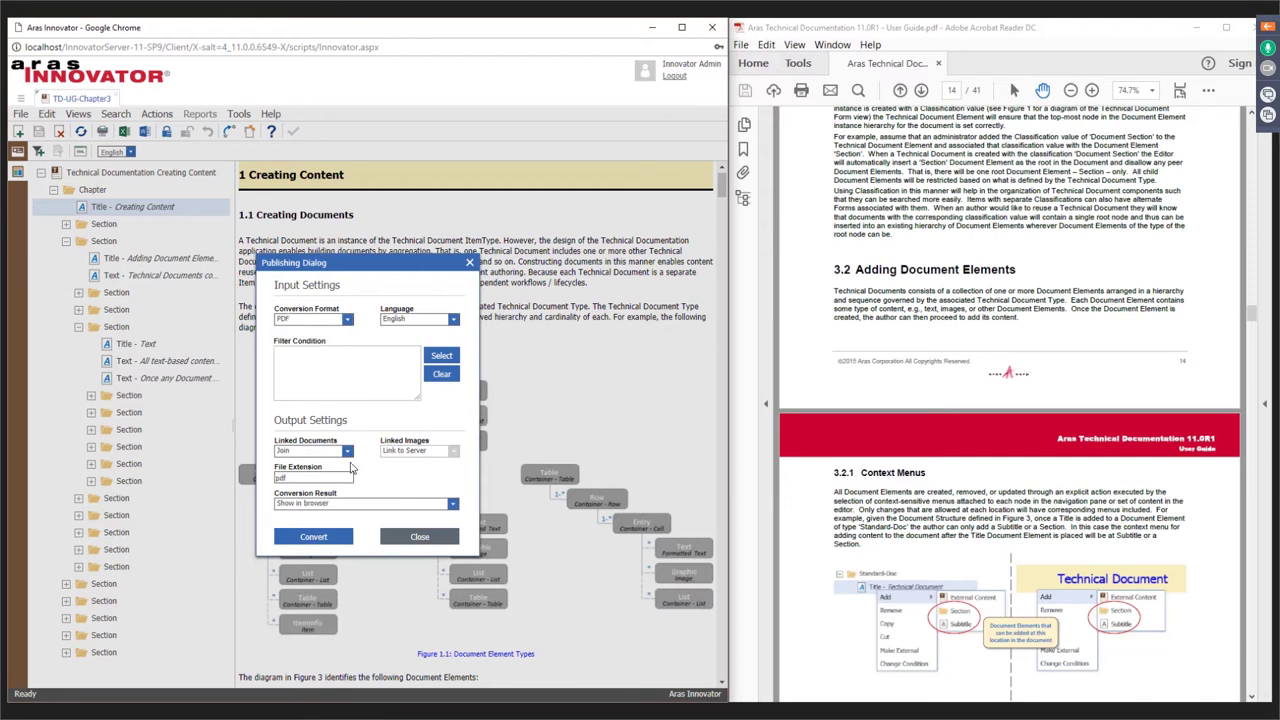
left_click(348, 452)
left_click(298, 510)
left_click(315, 540)
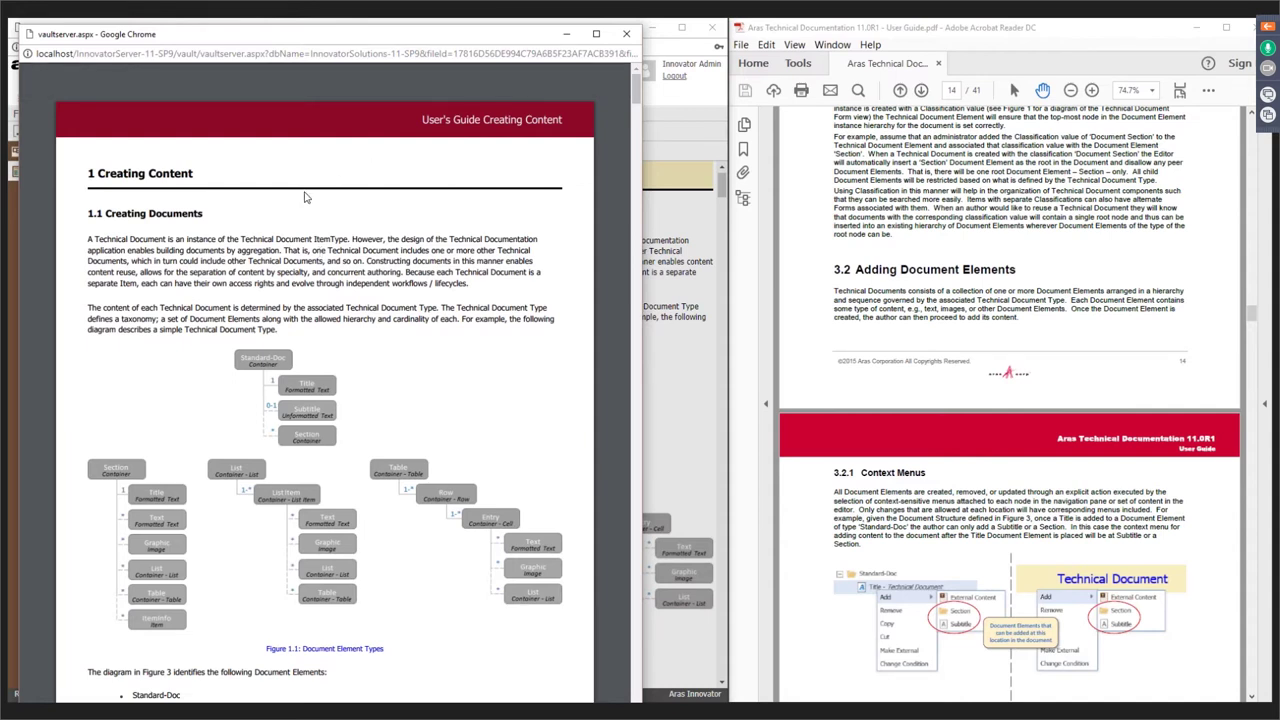
Compare the published chapter with the User Guide PDF from Creating Documents to Adding / Inserting, and close the published output and the Publishing Dialog.
scroll(1066, 513, "down", 2)
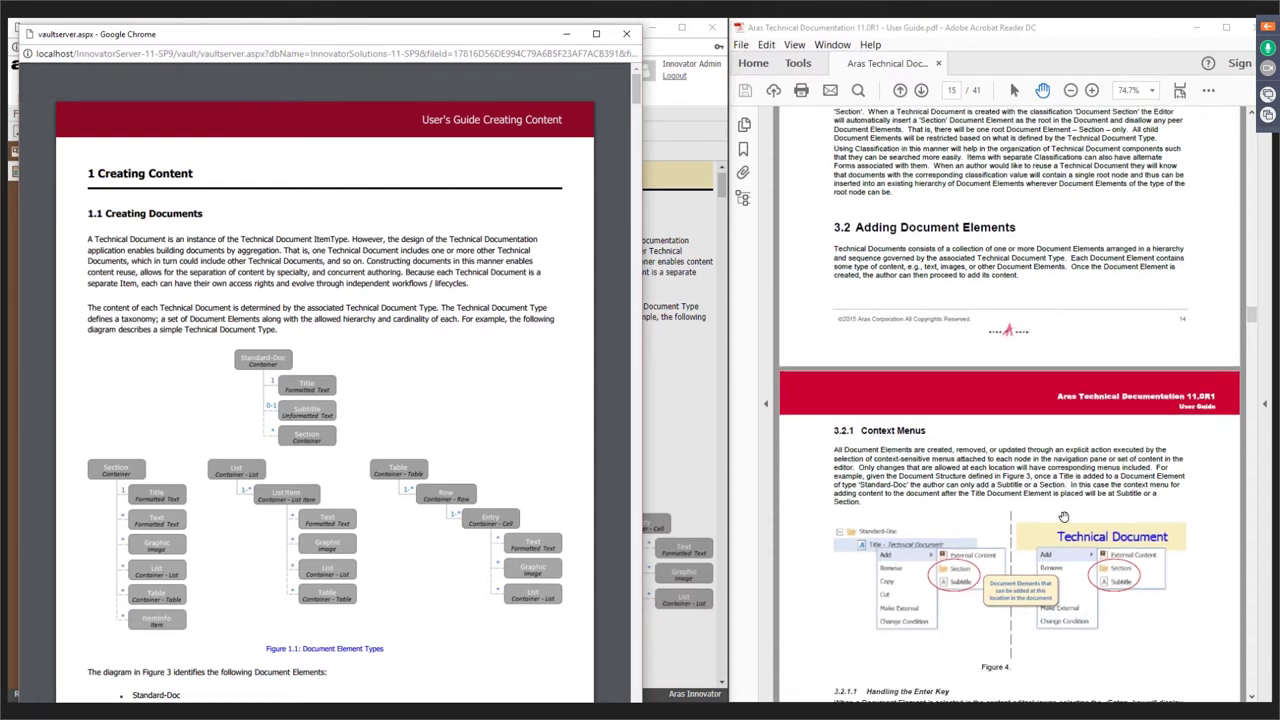
scroll(1066, 513, "down", 4)
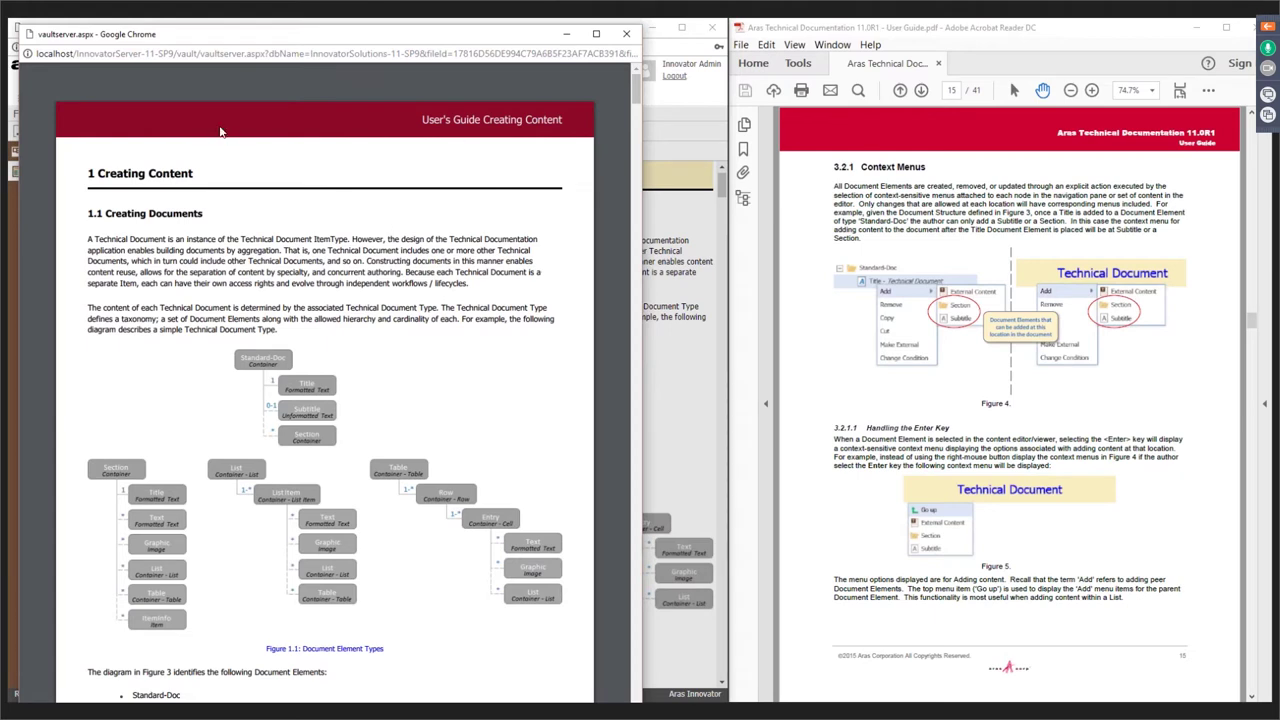
mouse_move(221, 128)
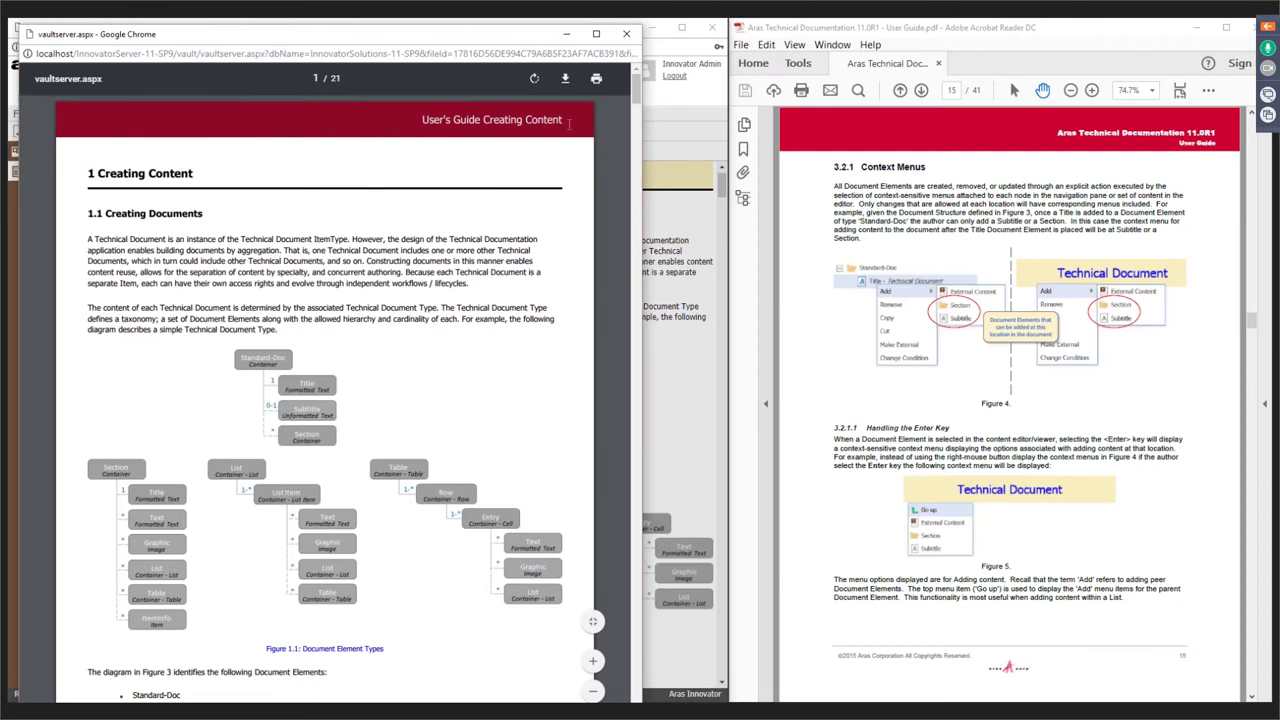
scroll(110, 190, "down", 1)
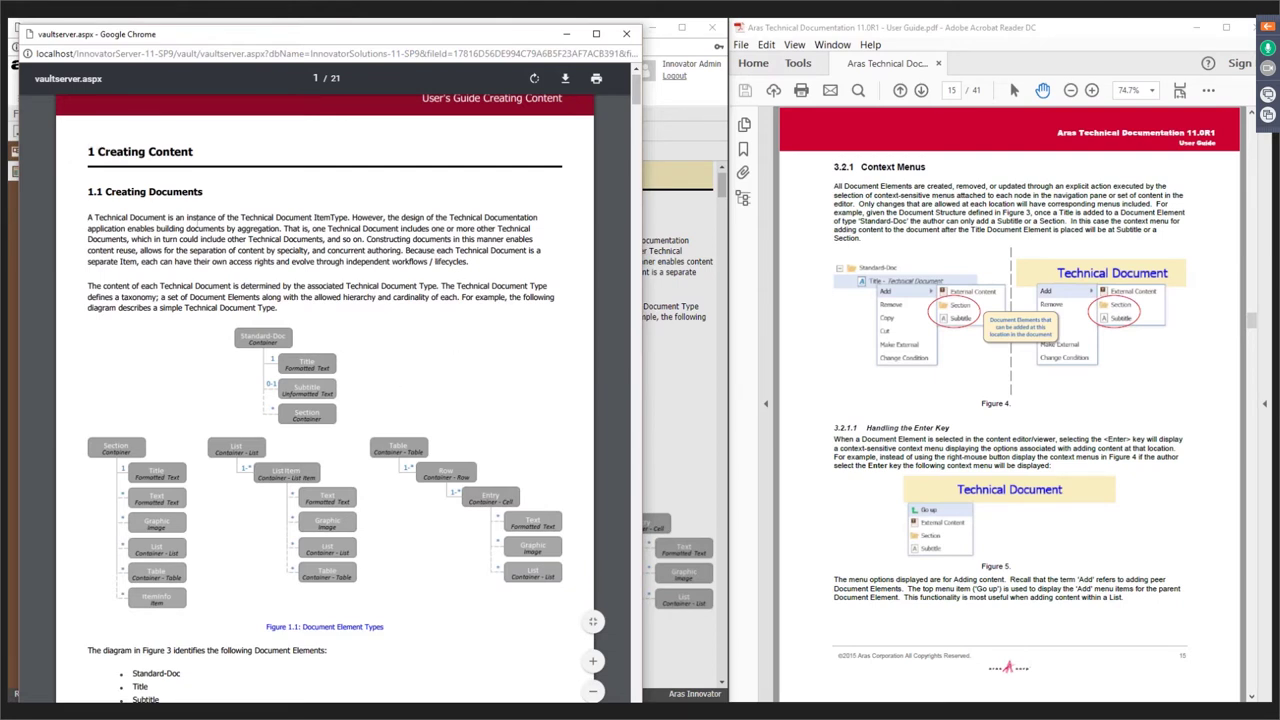
scroll(378, 339, "down", 2)
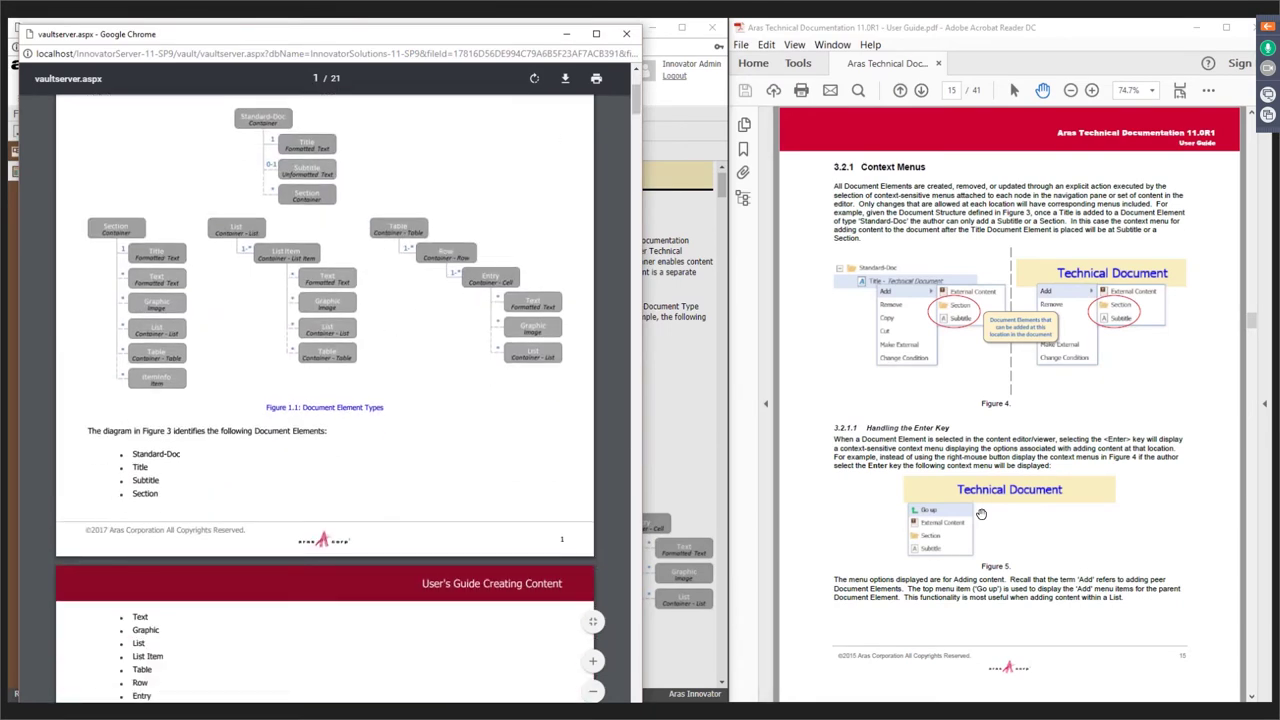
scroll(982, 514, "down", 1)
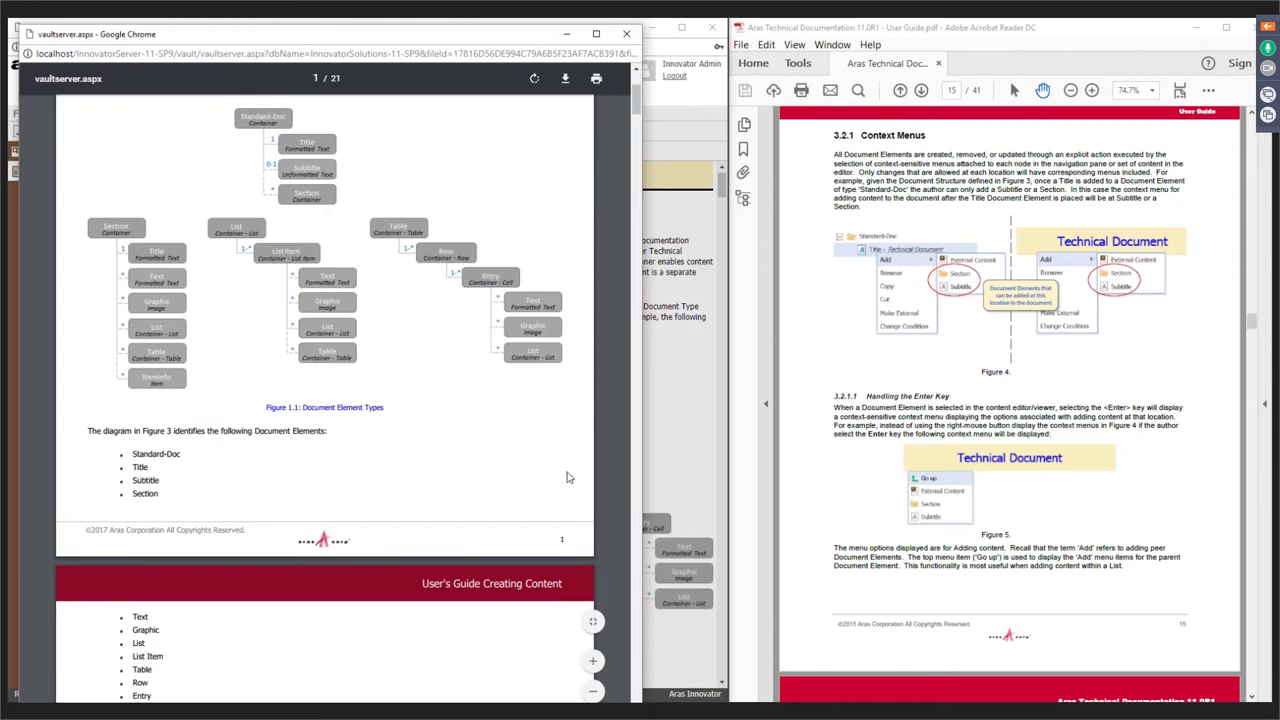
scroll(335, 321, "down", 1)
scroll(335, 321, "down", 4)
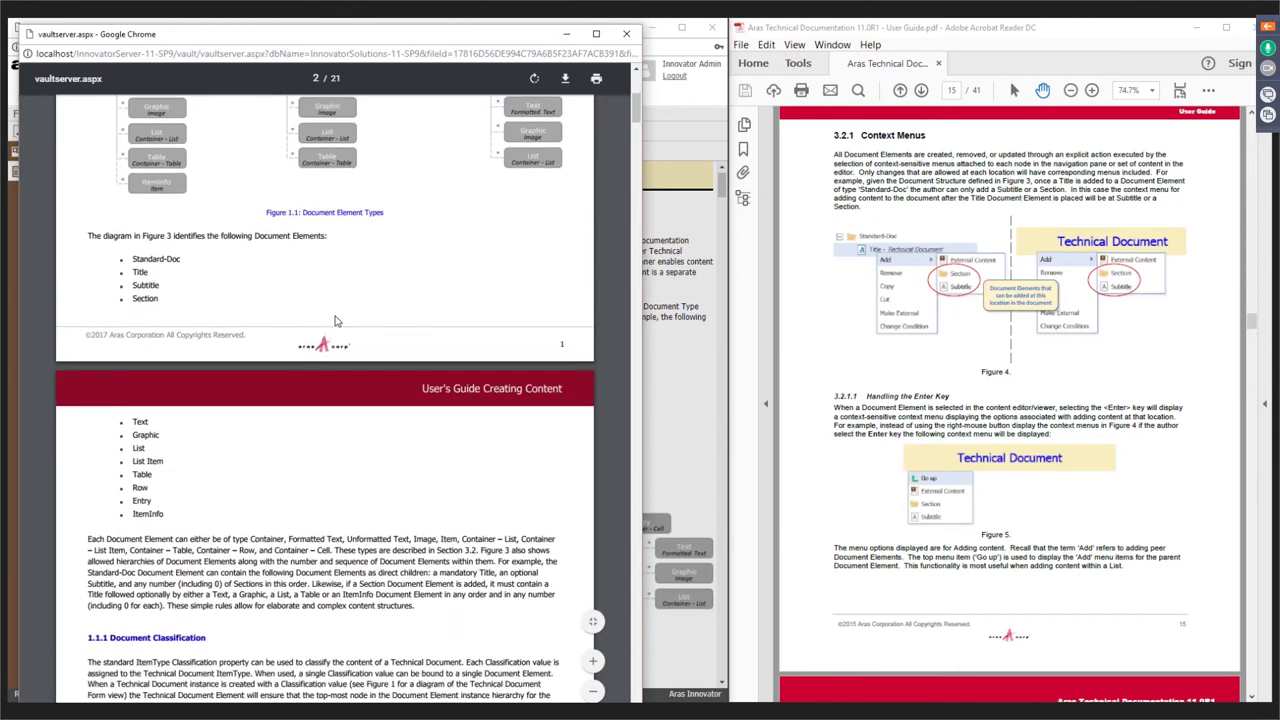
scroll(930, 355, "down", 2)
scroll(930, 355, "down", 8)
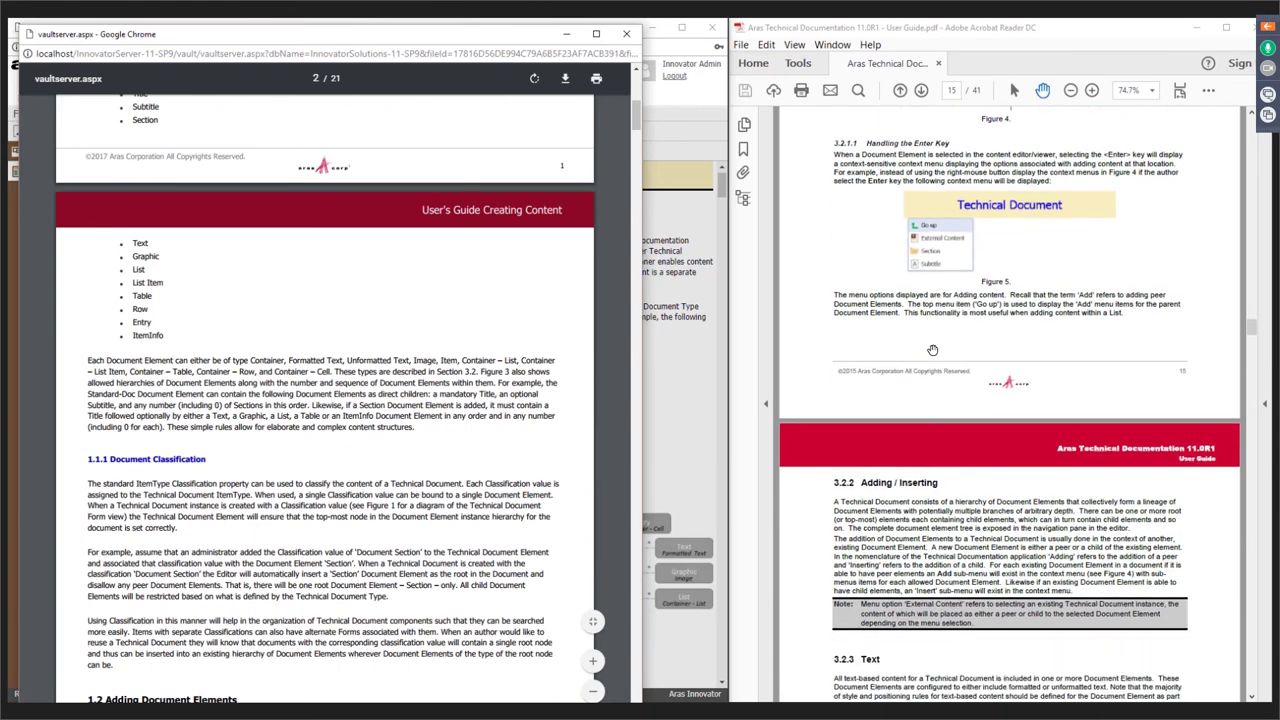
scroll(323, 448, "down", 8)
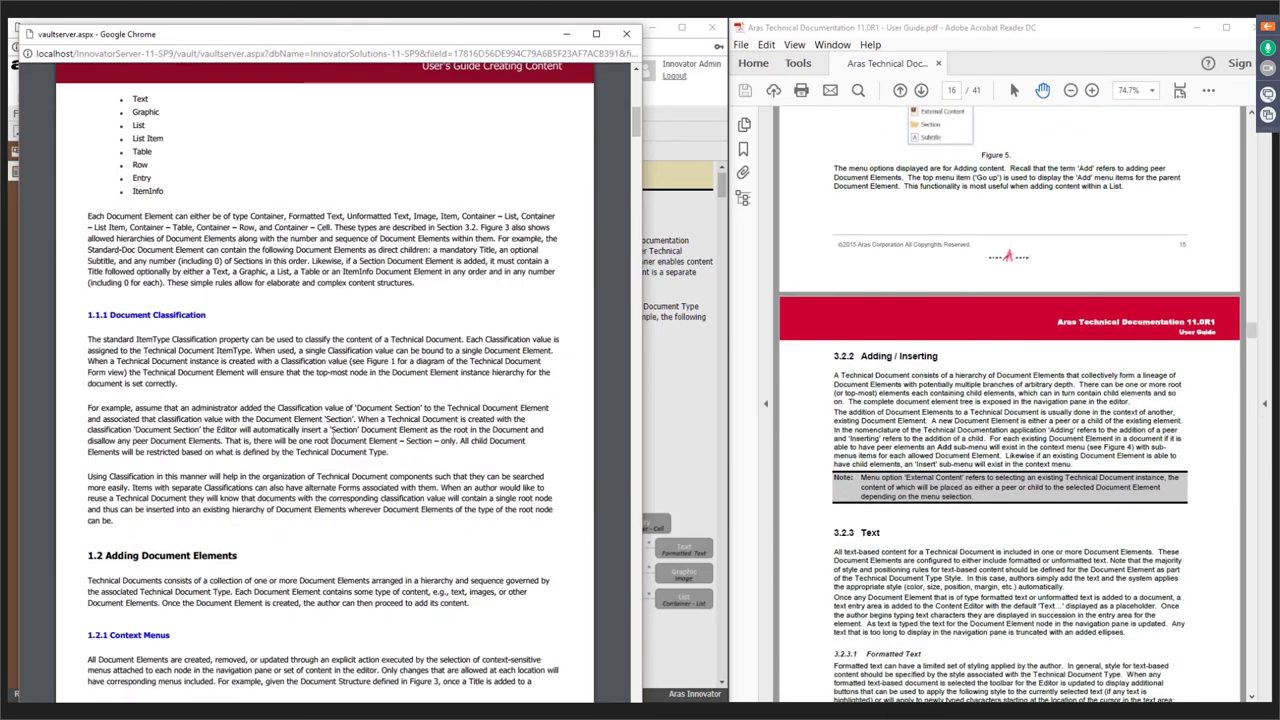
scroll(338, 435, "down", 5)
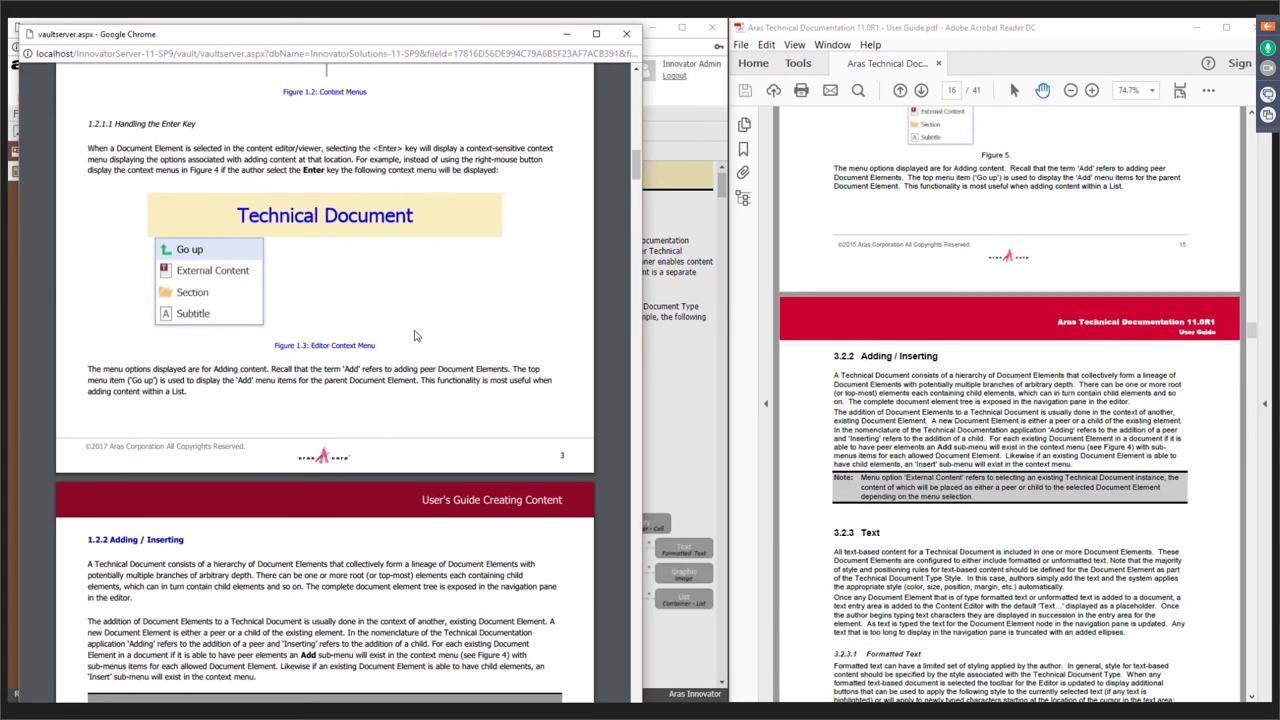
scroll(422, 348, "down", 2)
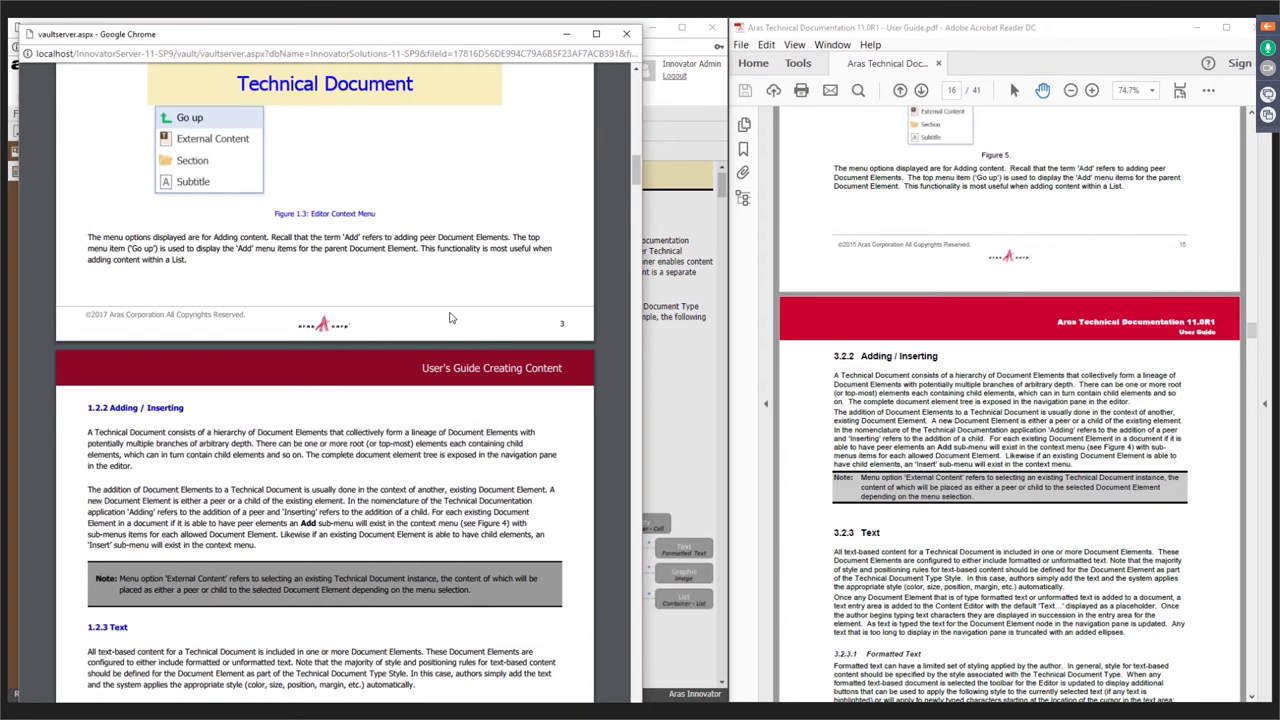
left_click(628, 36)
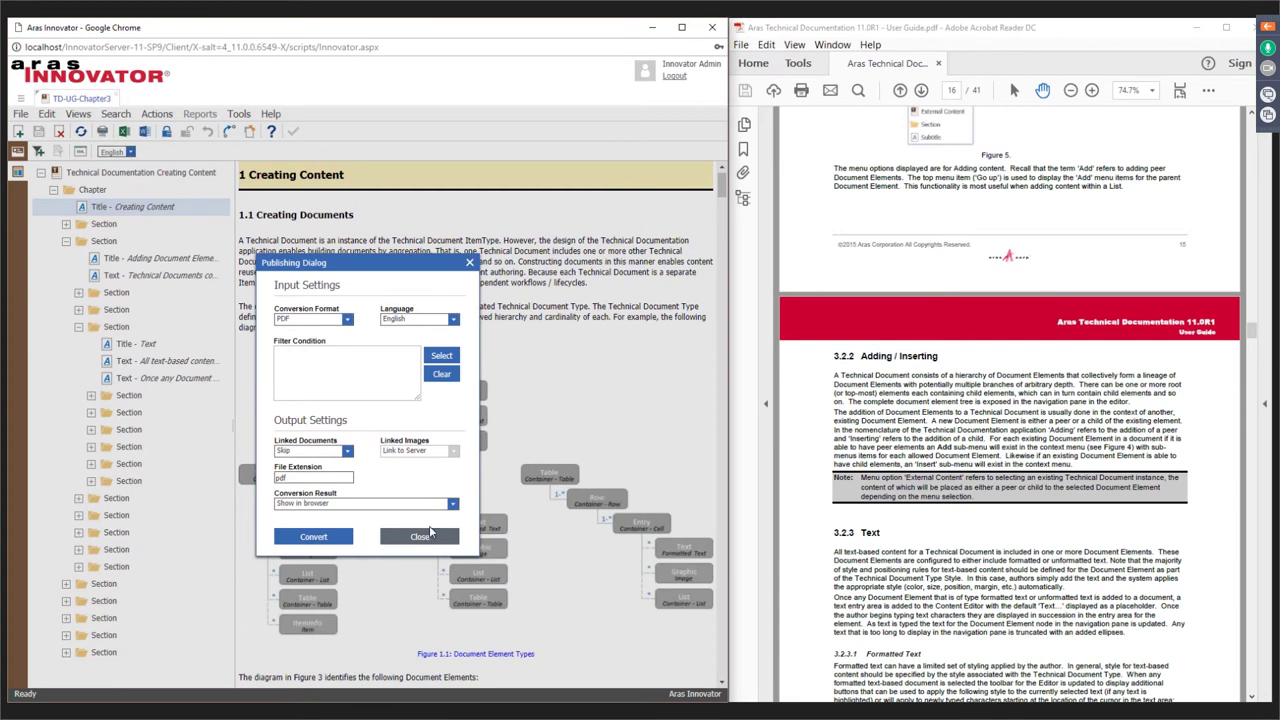
left_click(420, 537)
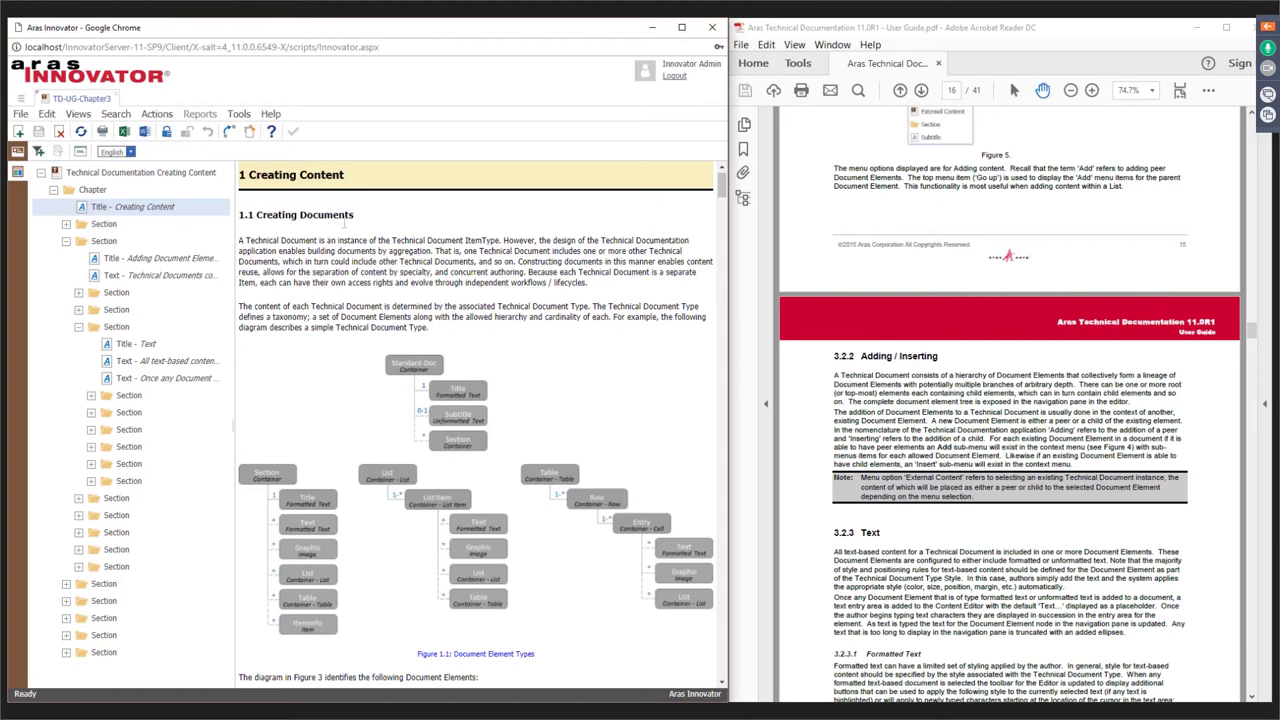
Close the TD-UG-Chapter3 document and open TD-UG-1, the Technical Documentation User's Guide.
left_click(116, 98)
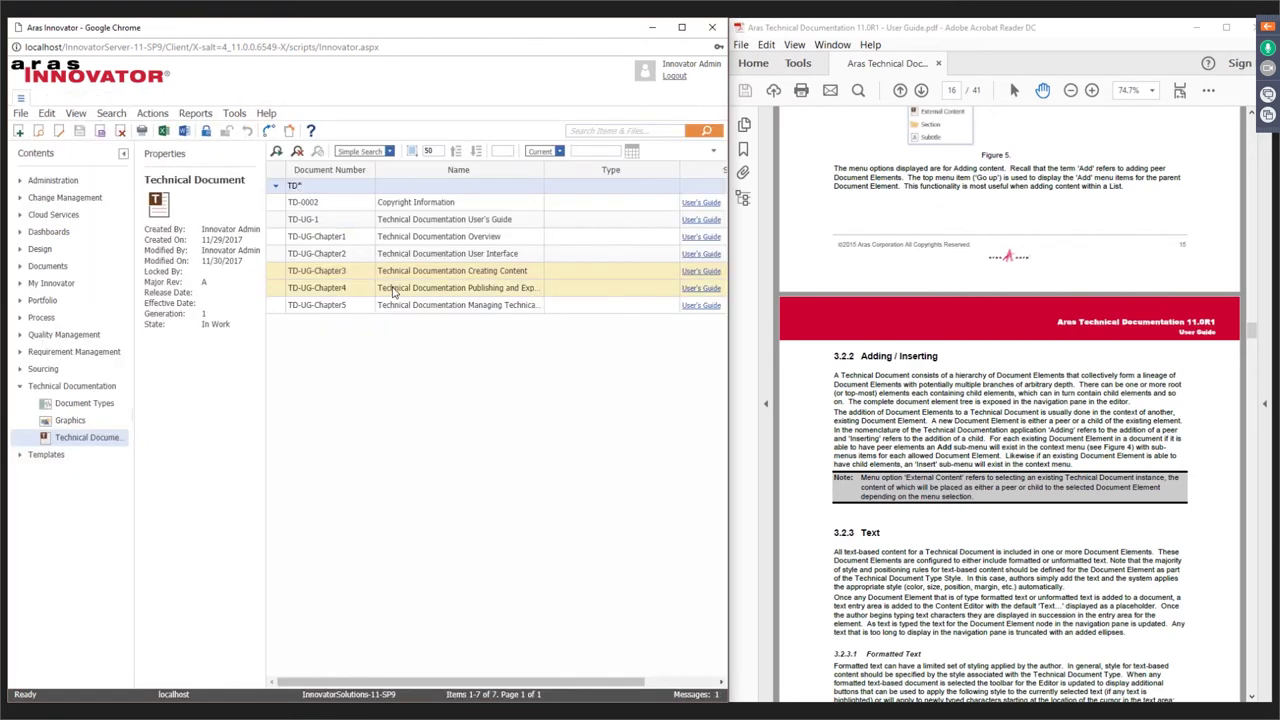
left_click(349, 226)
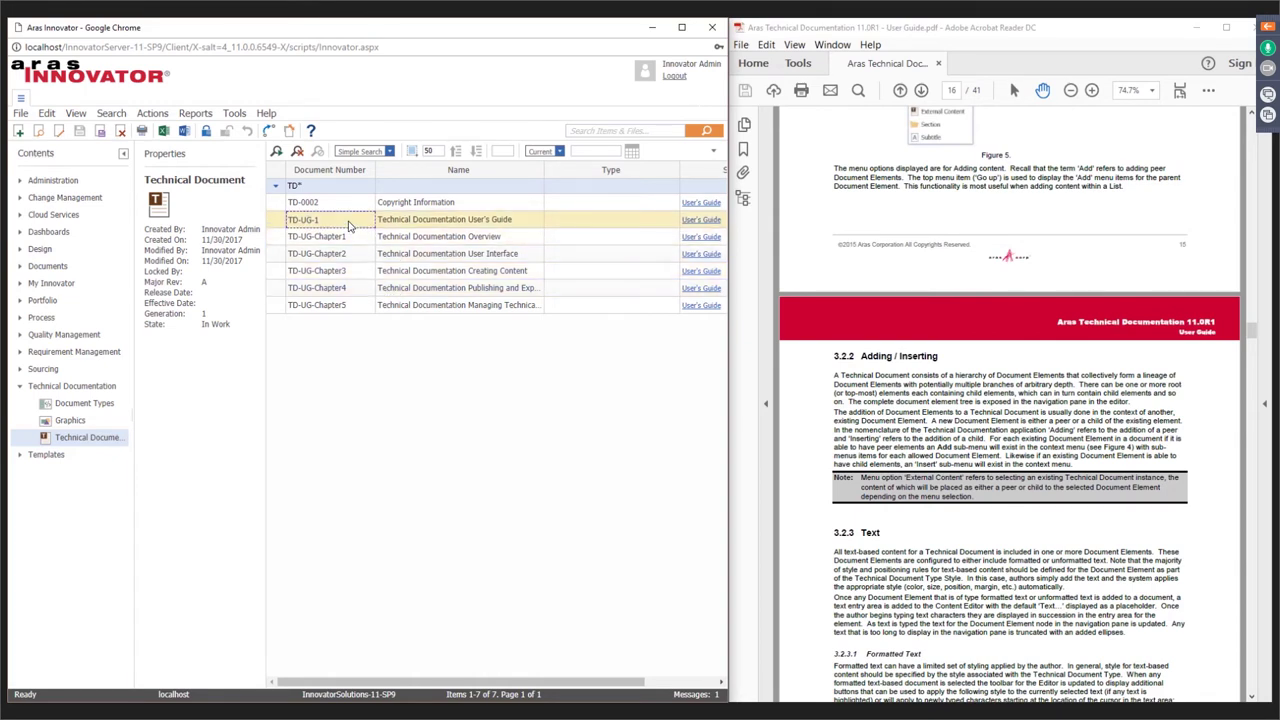
double_click(349, 226)
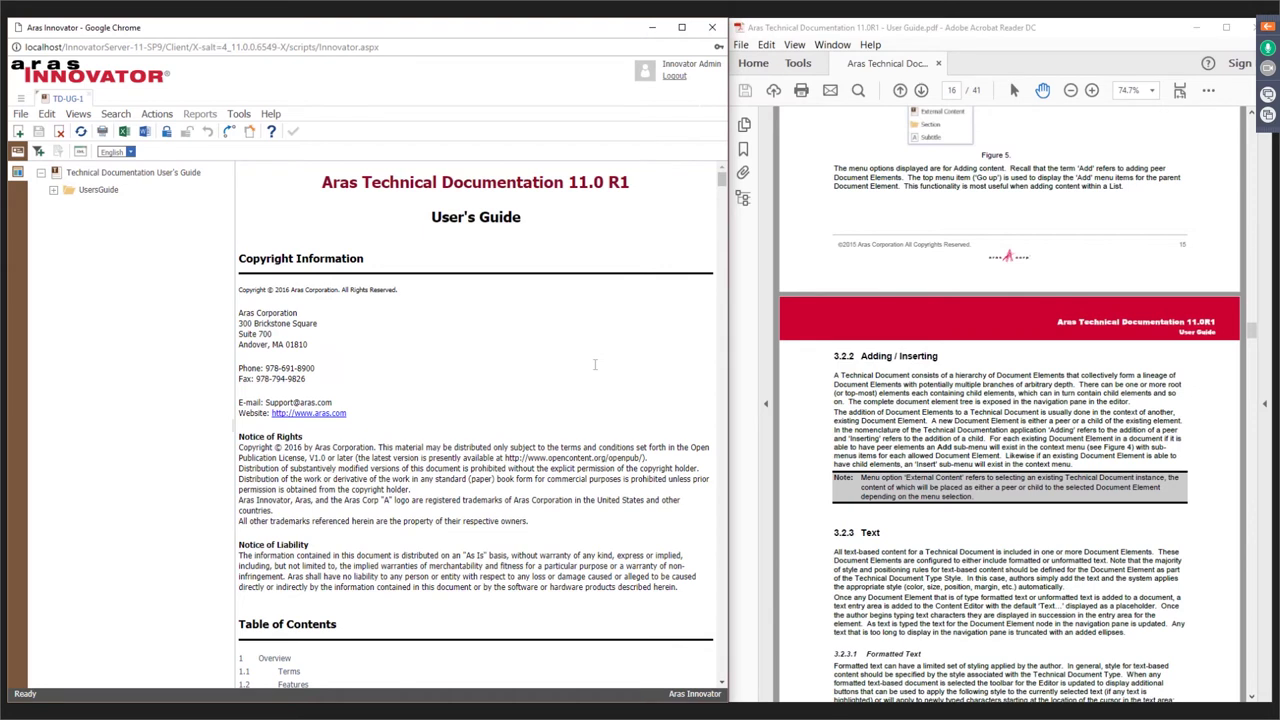
Examine the UsersGuide structure, covering its title, subtitle, Copyright Information, table of contents section and the Technical Documentation Overview chapter.
left_click(54, 190)
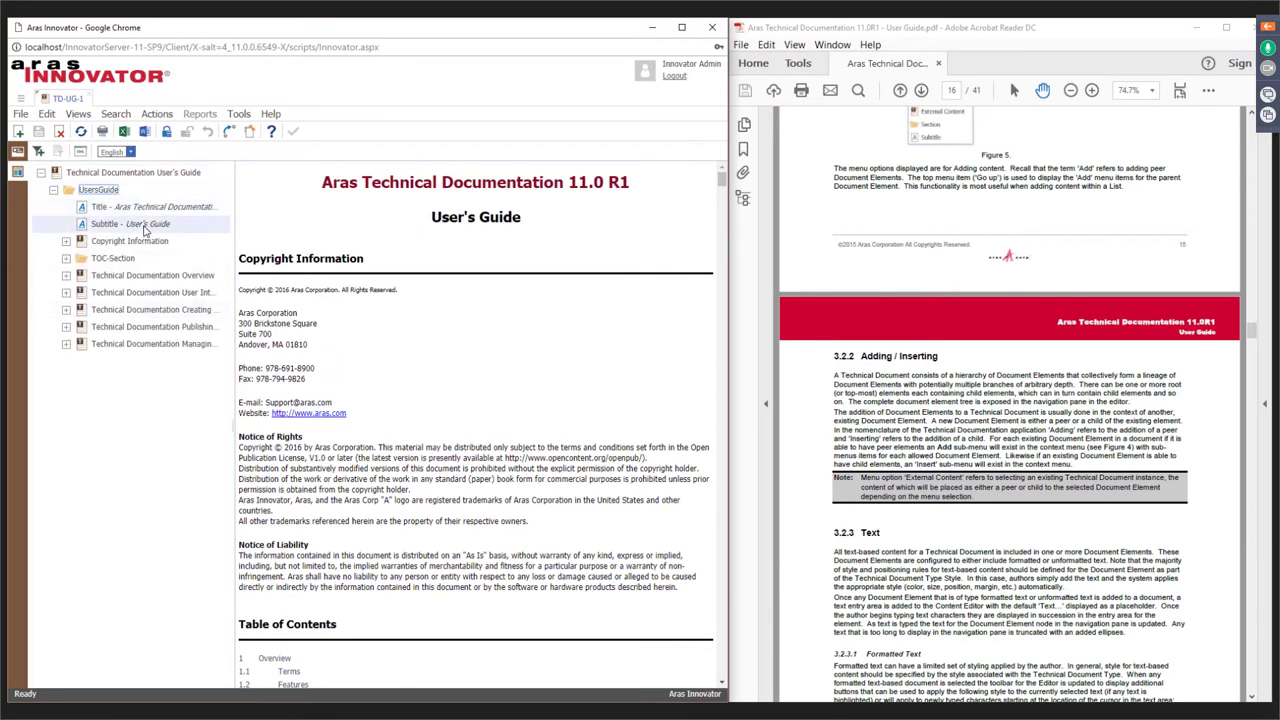
left_click(390, 182)
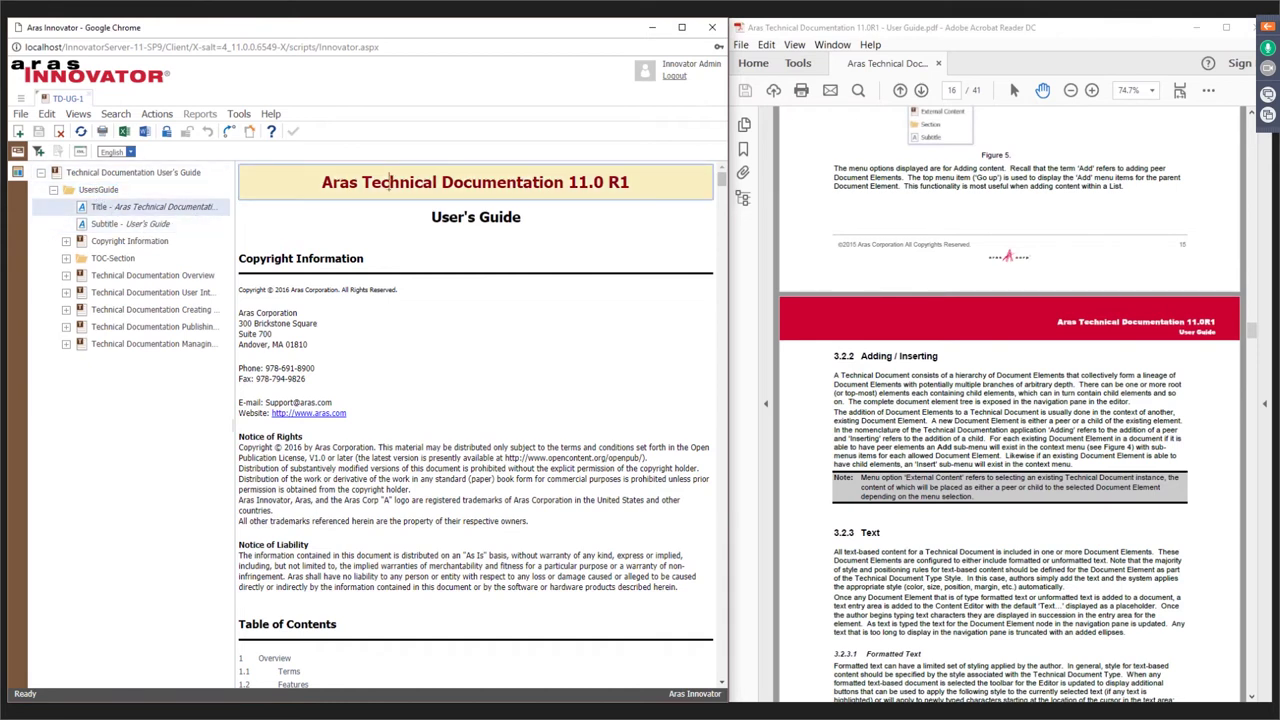
left_click(474, 221)
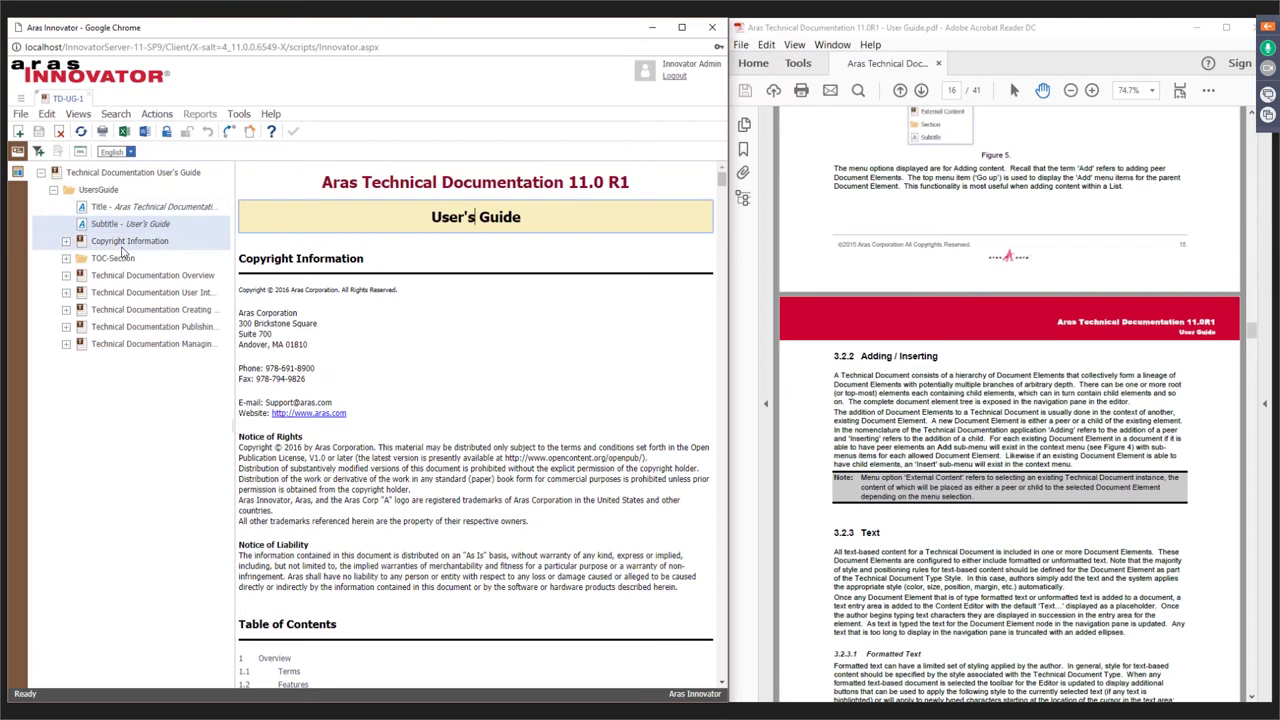
left_click(66, 241)
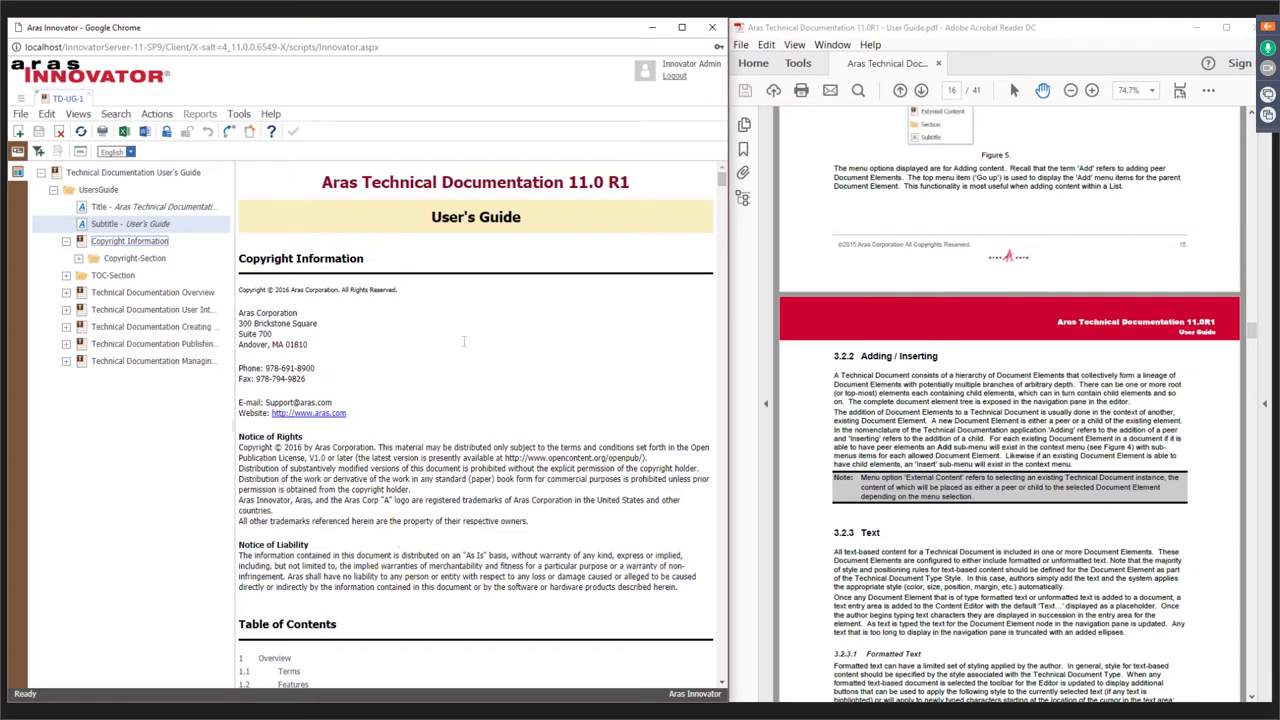
left_click(114, 276)
scroll(359, 402, "down", 3)
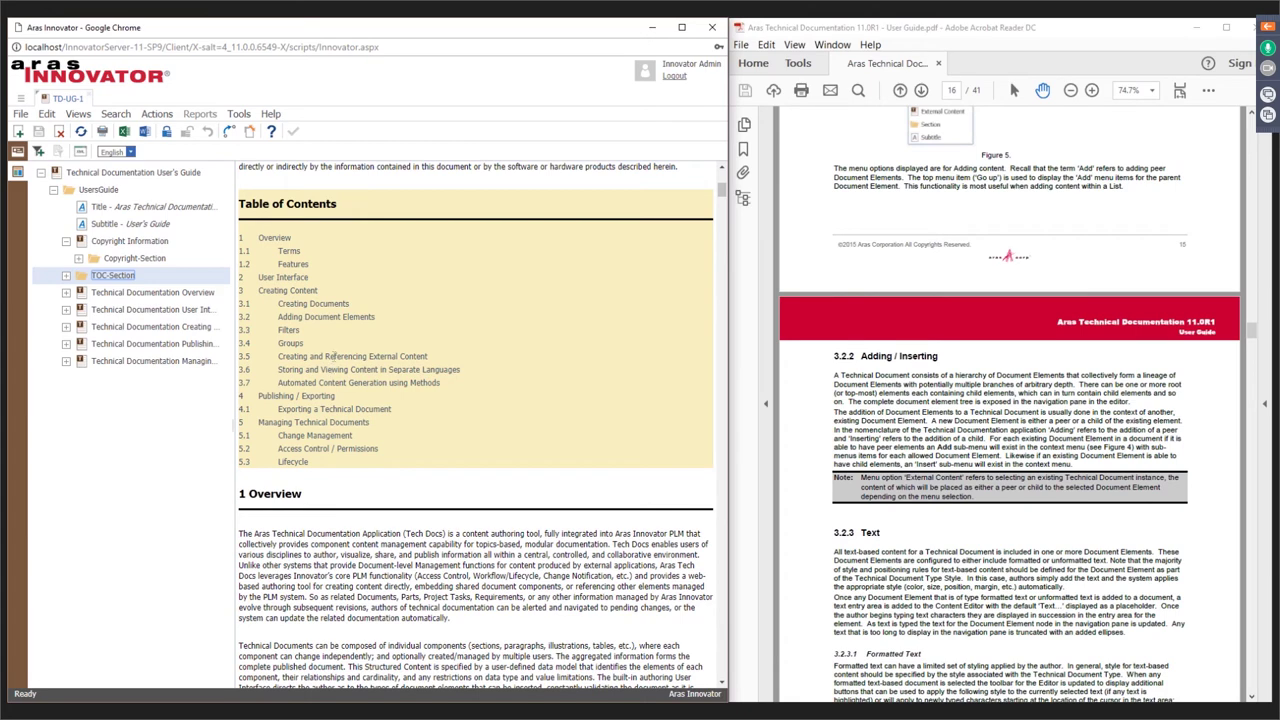
left_click(160, 292)
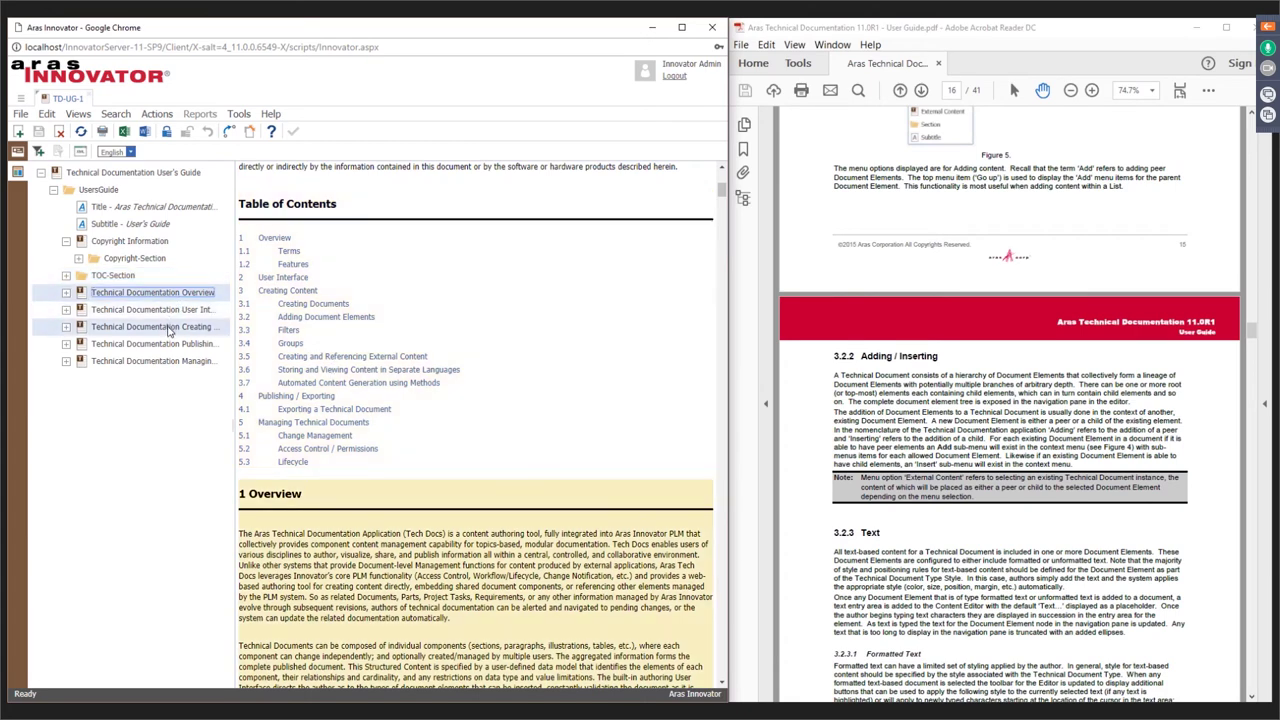
Expand the linked Technical Documentation Creating Content chapter and look through its content from the title to Document Classification.
left_click(170, 328)
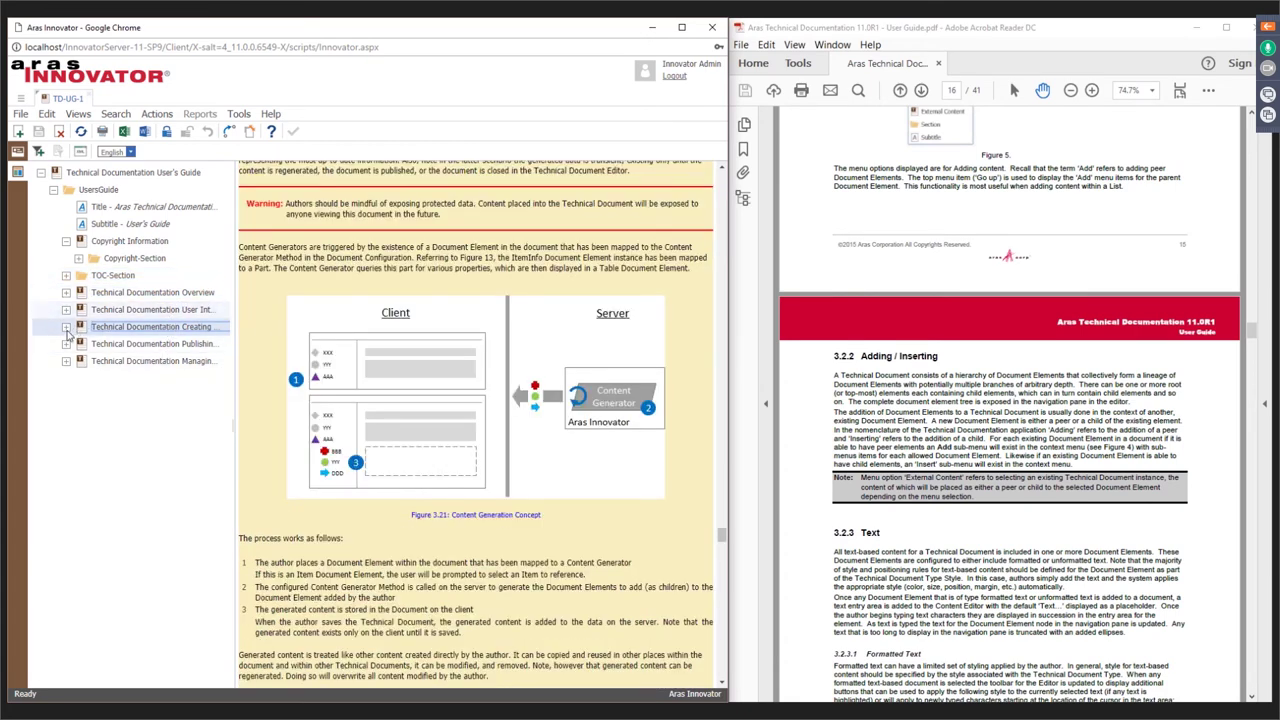
left_click(66, 327)
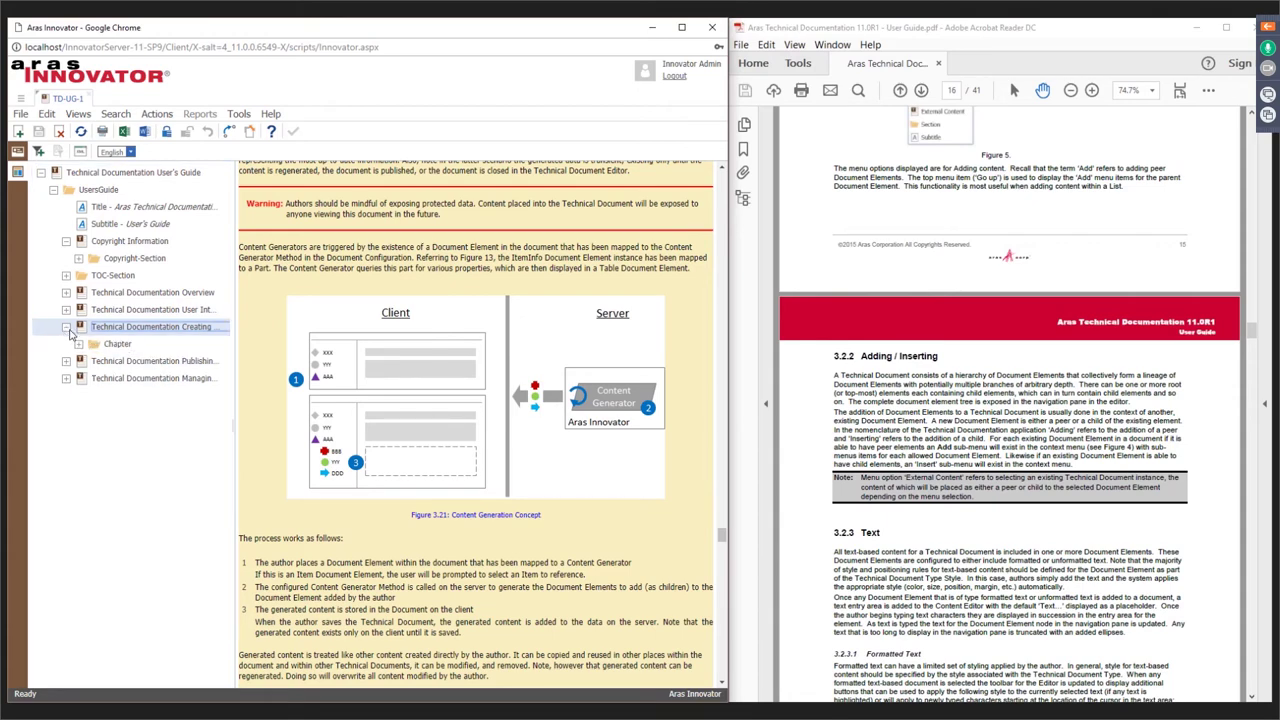
left_click(115, 344)
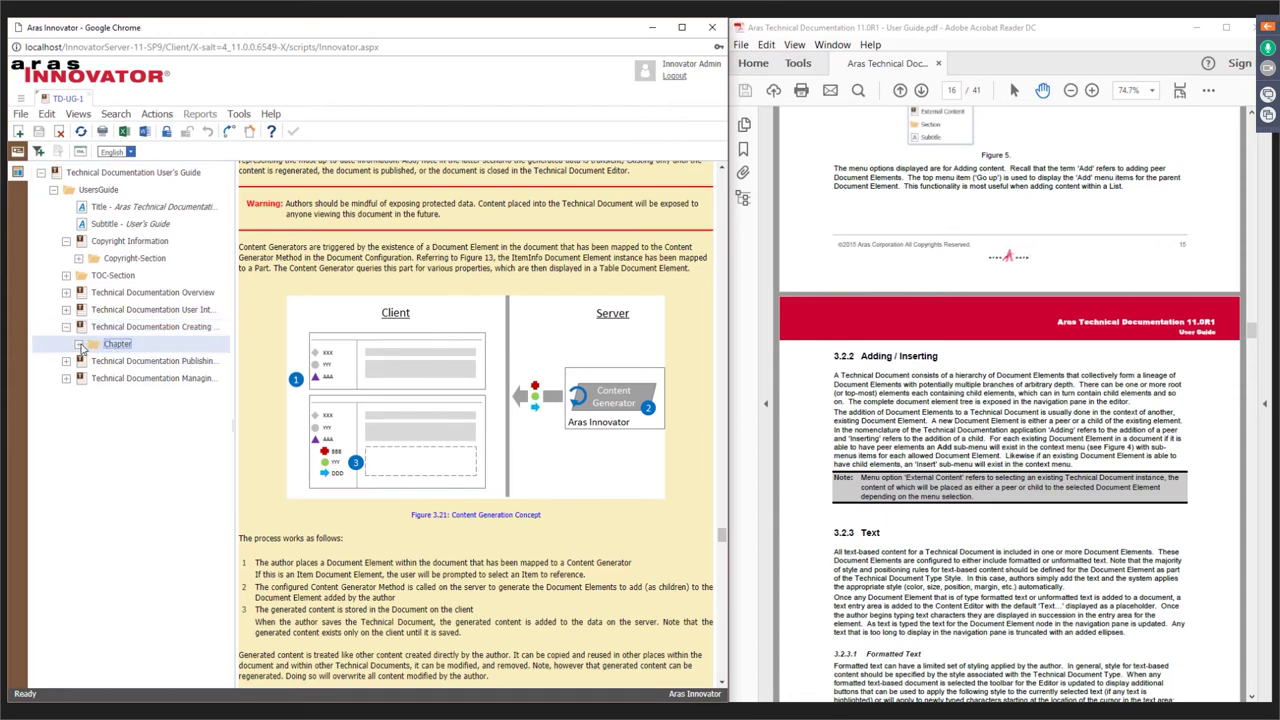
left_click(78, 344)
left_click(166, 364)
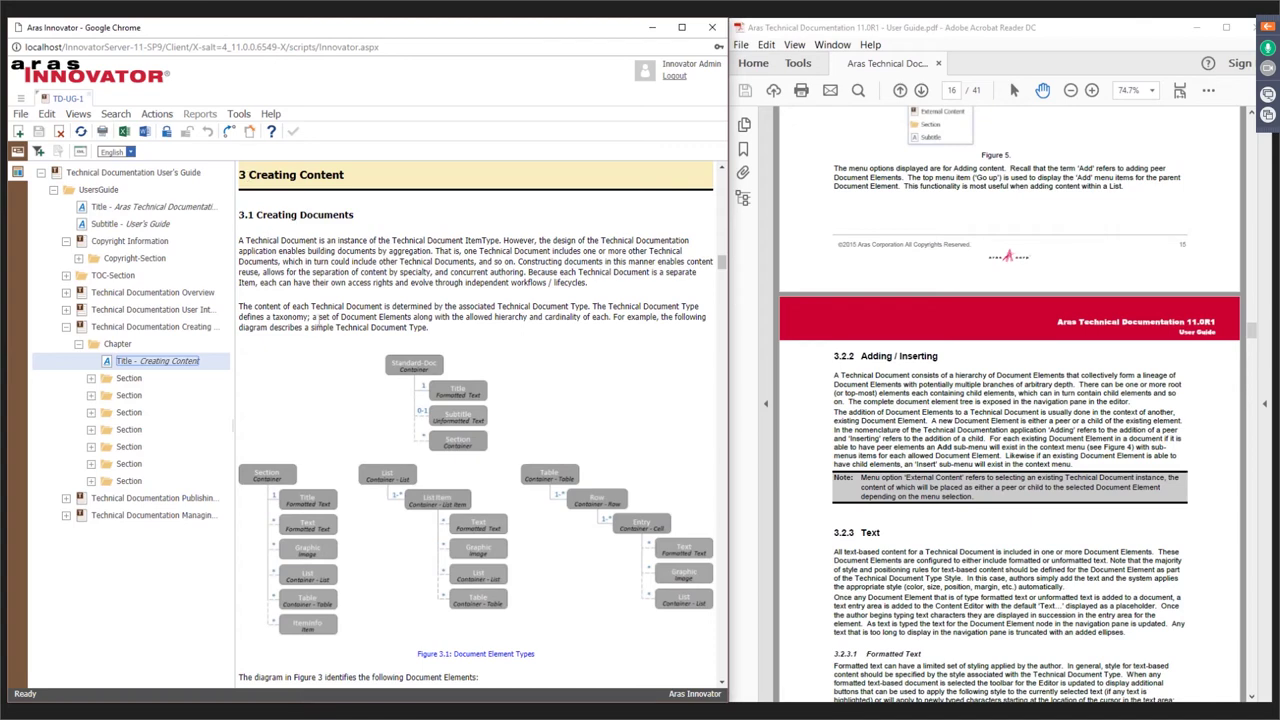
scroll(435, 447, "down", 3)
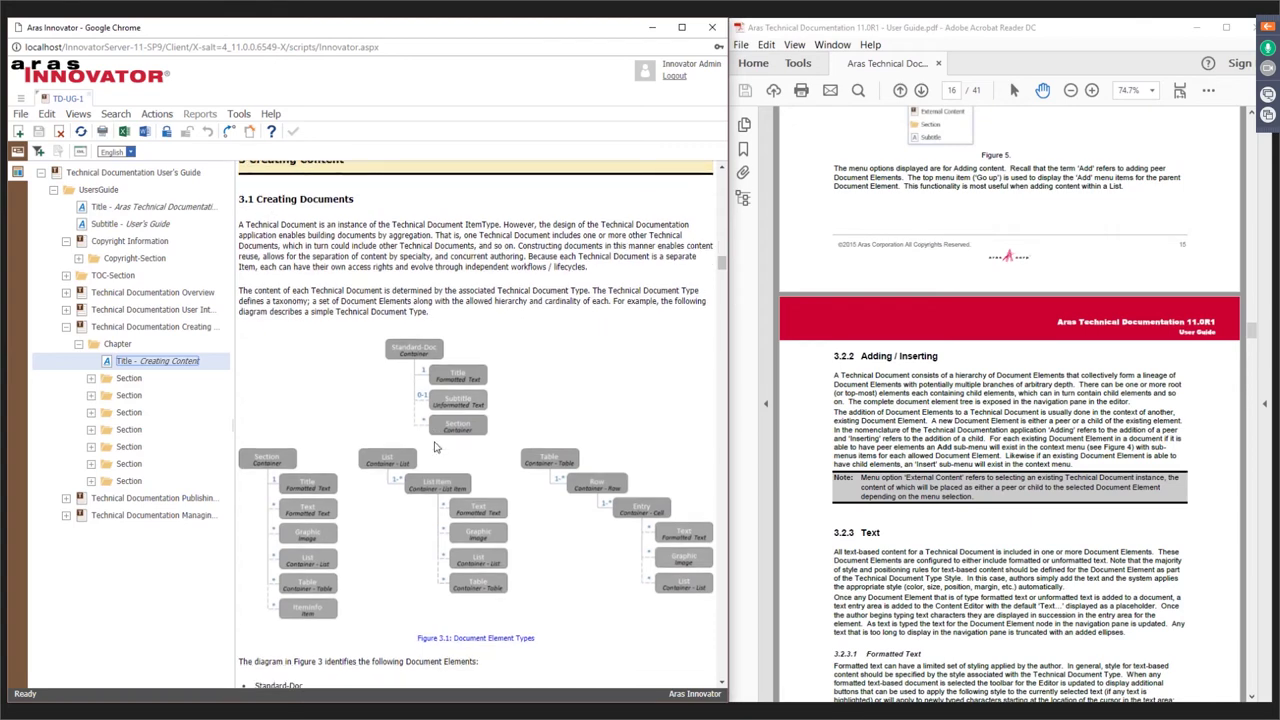
scroll(435, 447, "down", 8)
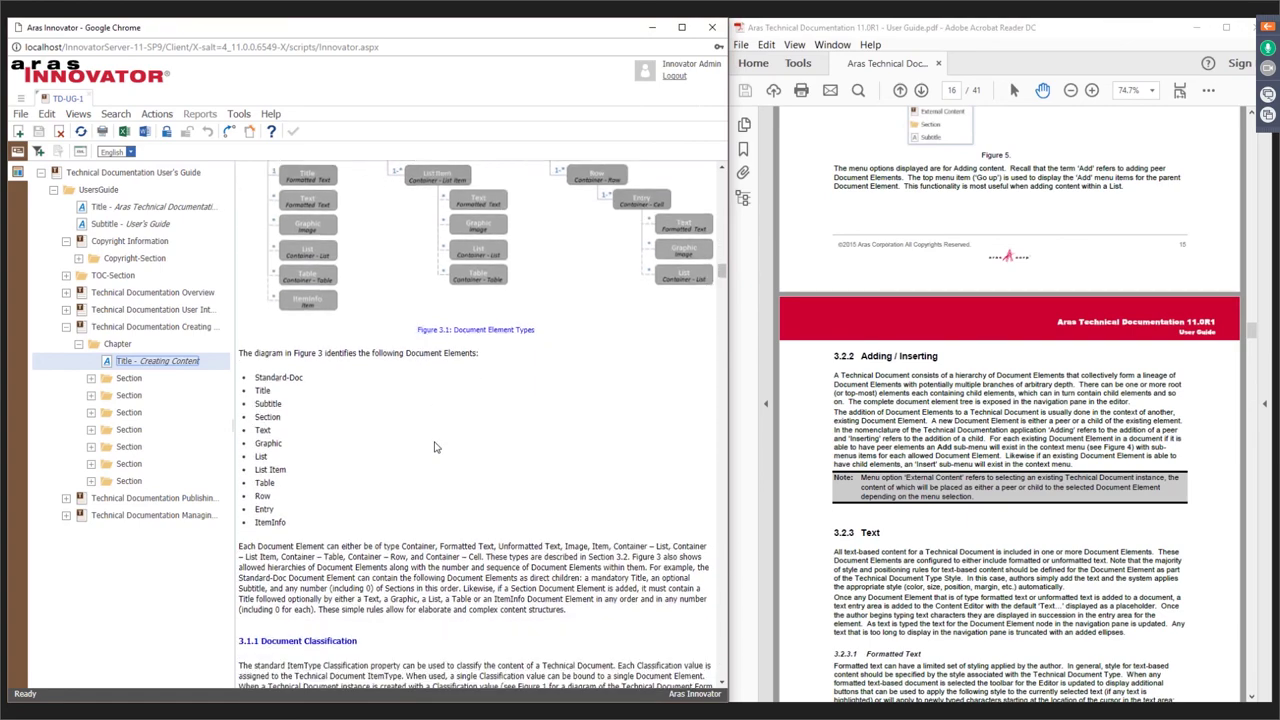
scroll(435, 447, "down", 2)
scroll(713, 363, "up", 6)
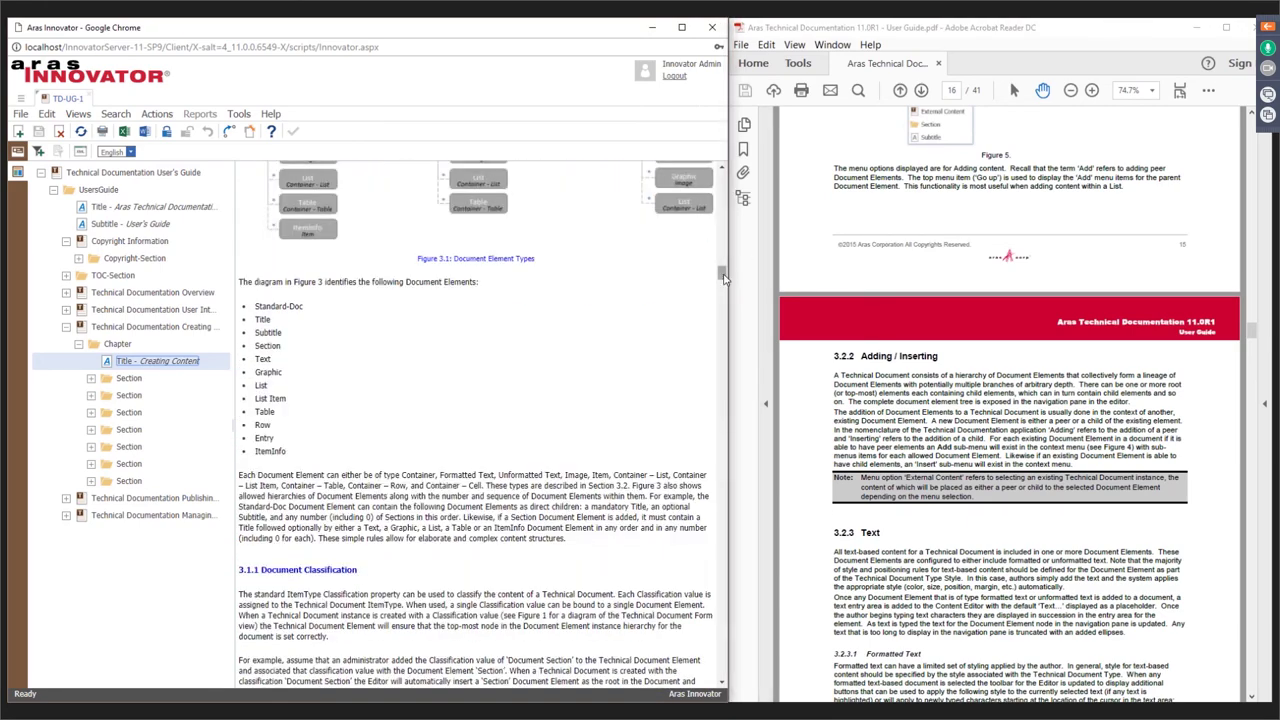
Create a new version of the TD-0002 Copyright Information document from the technical documents list.
left_click_drag(721, 274, 727, 166)
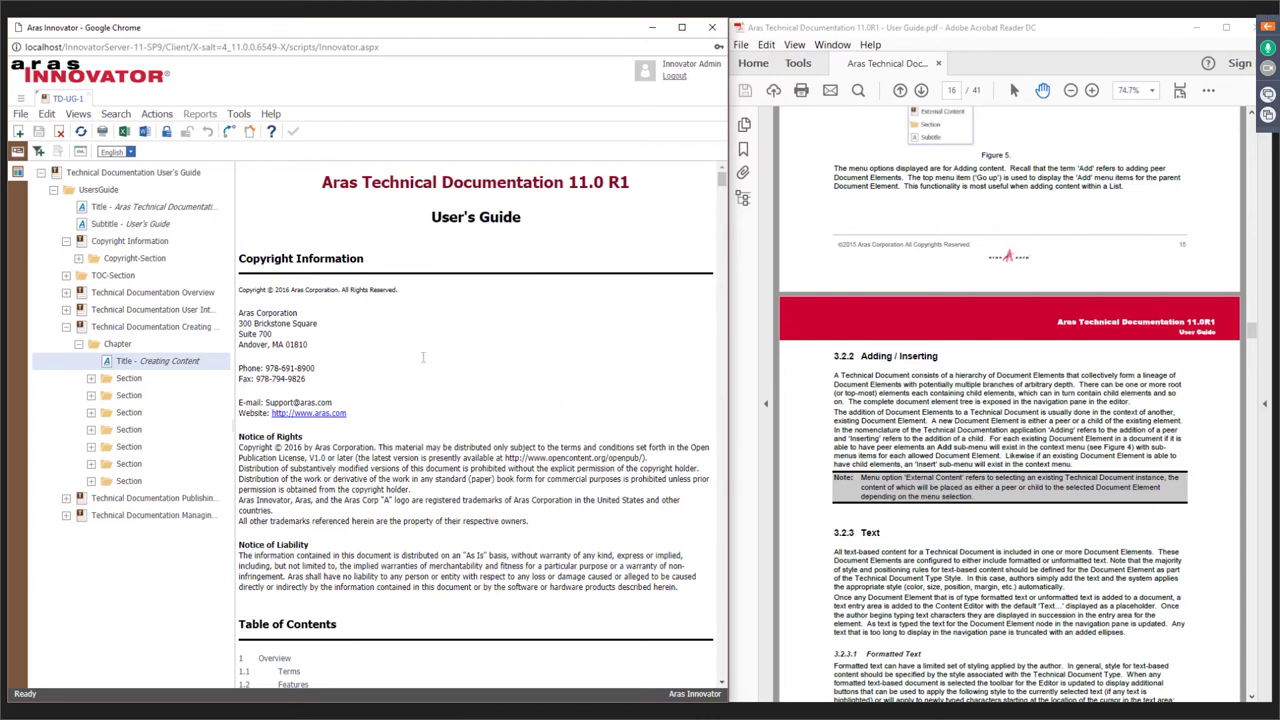
left_click(143, 243)
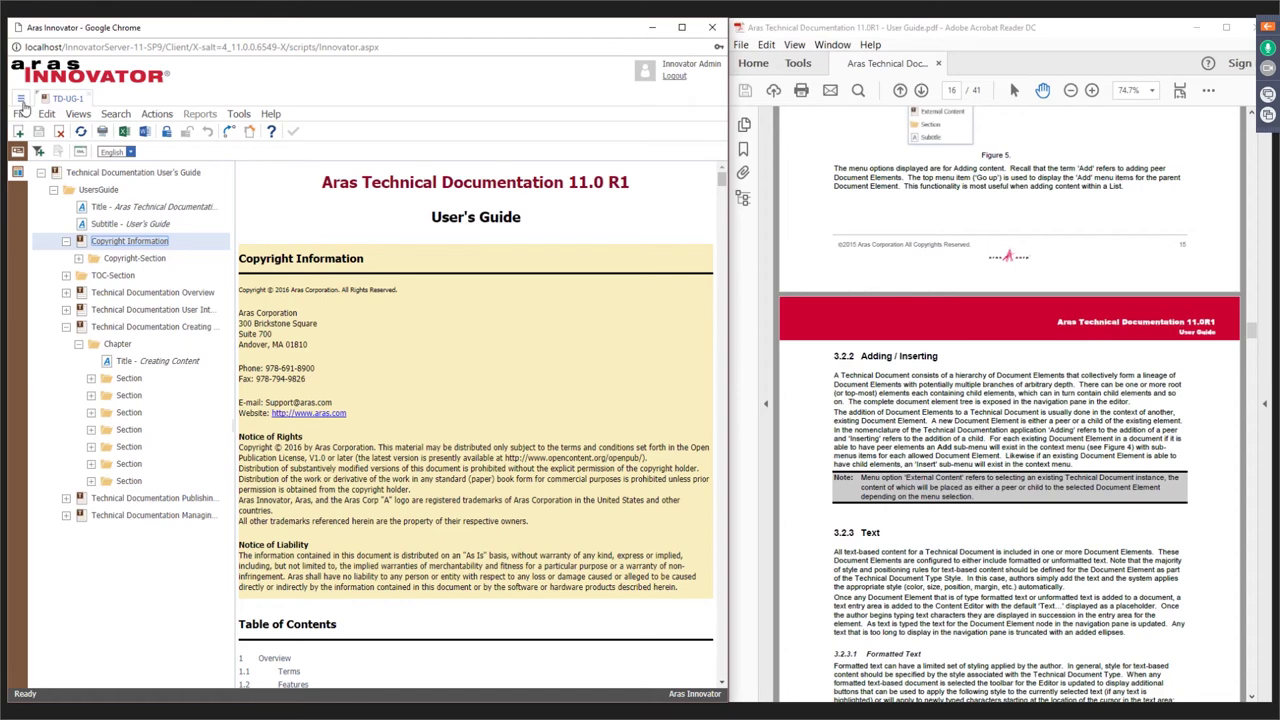
left_click(20, 99)
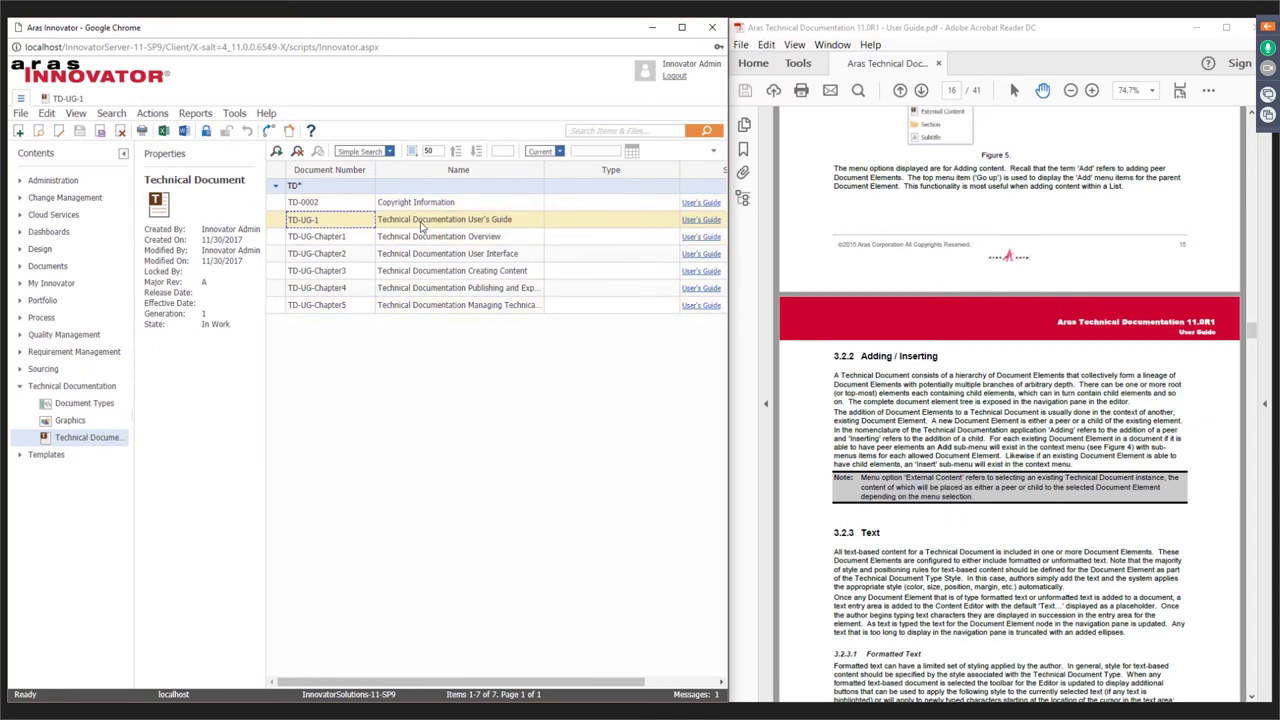
left_click(335, 205)
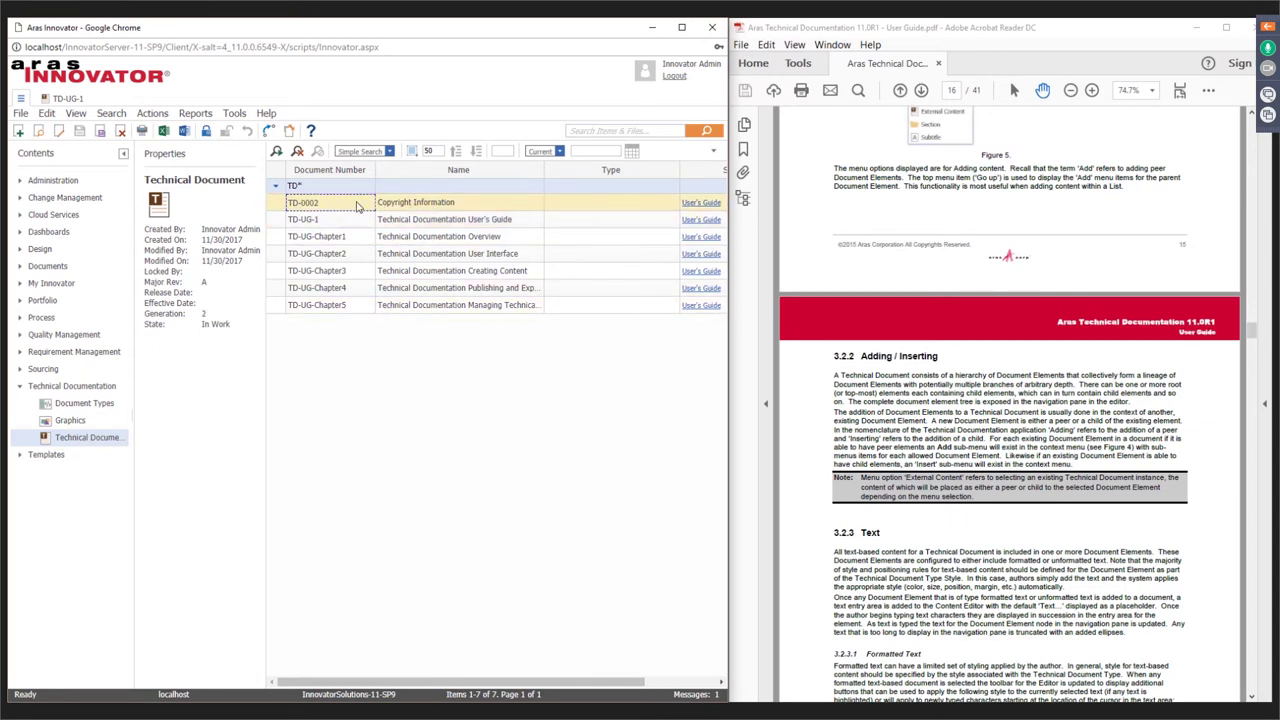
right_click(338, 210)
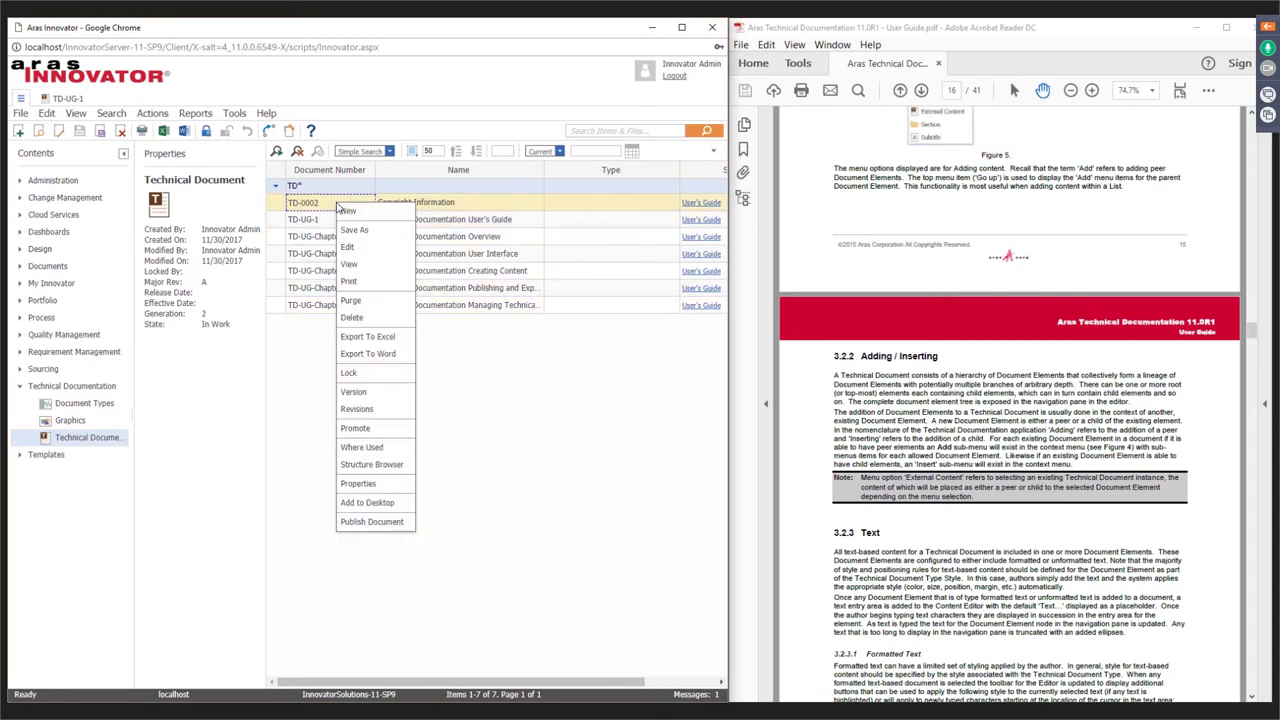
left_click(355, 392)
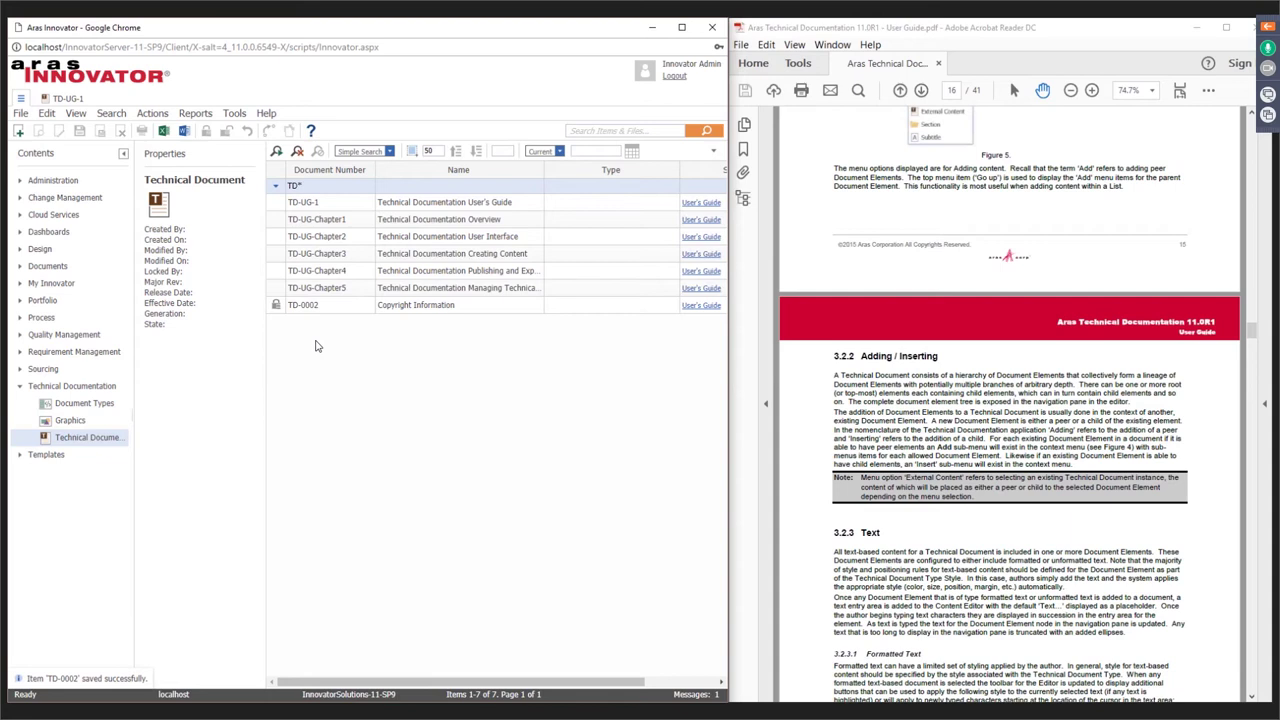
Open the newly versioned TD-0002 document and change the copyright year in its Notice of Rights text to 2017.
left_click(322, 312)
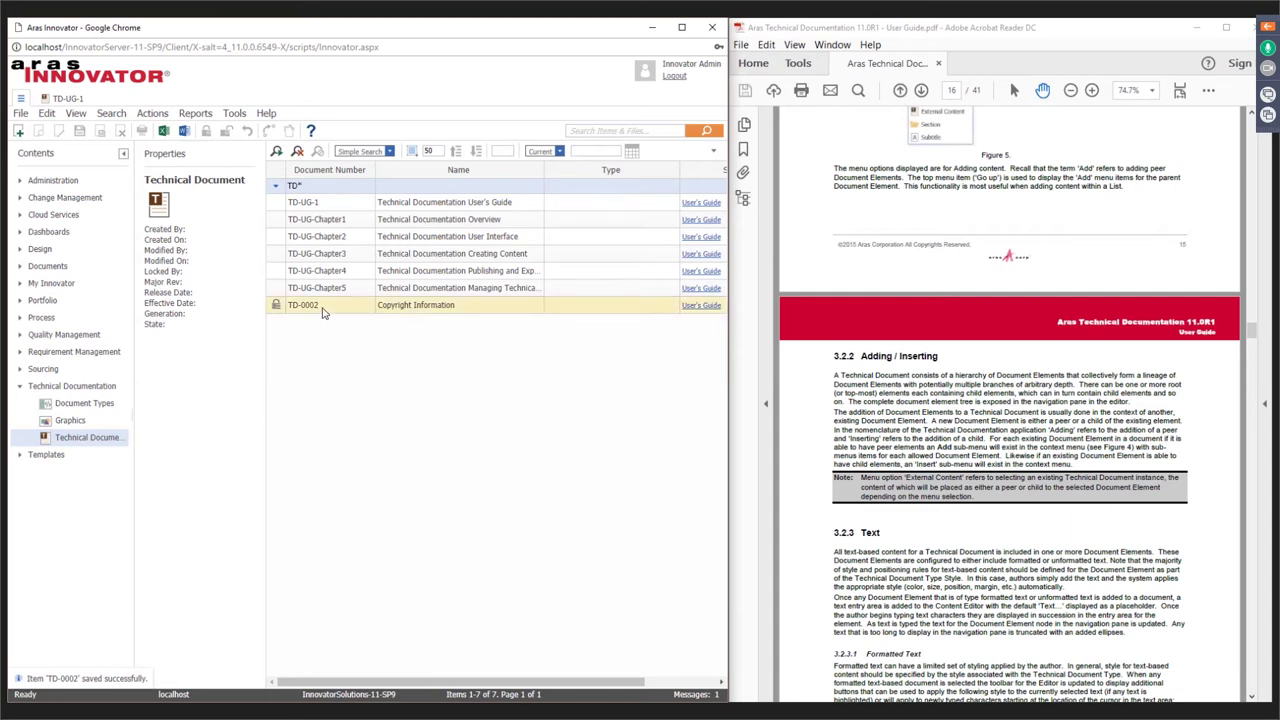
left_click(338, 202)
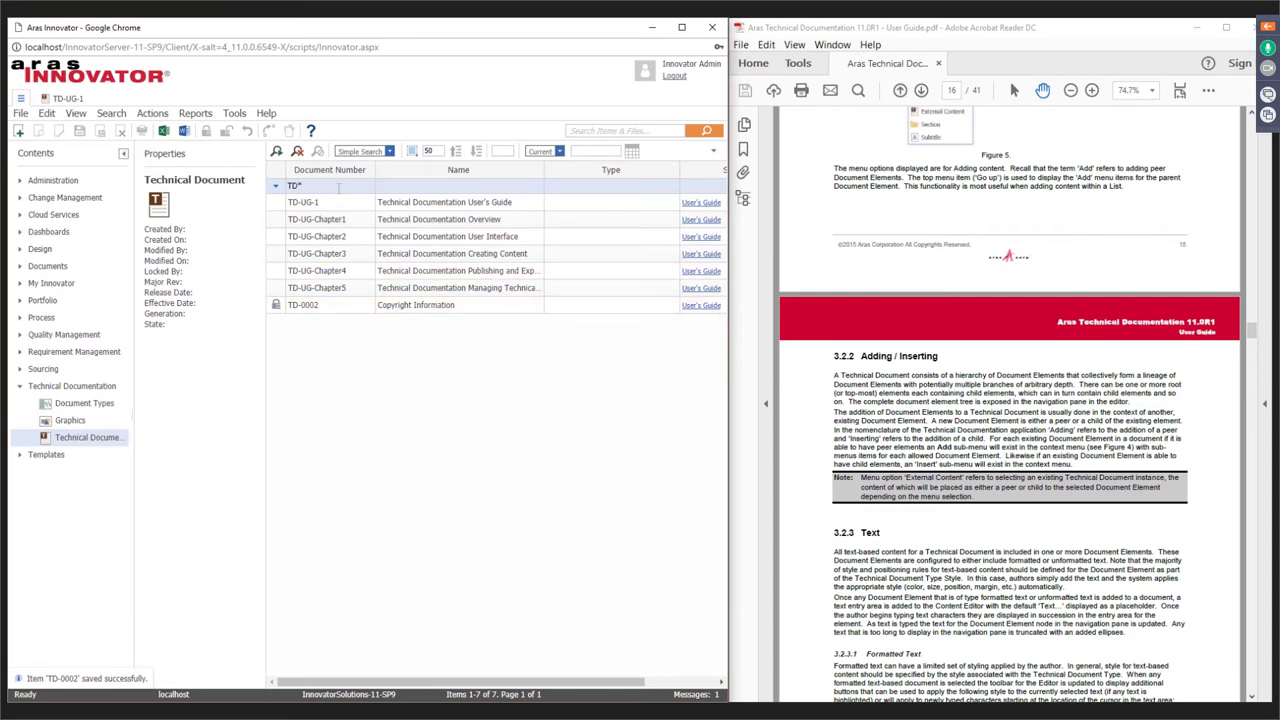
left_click(340, 307)
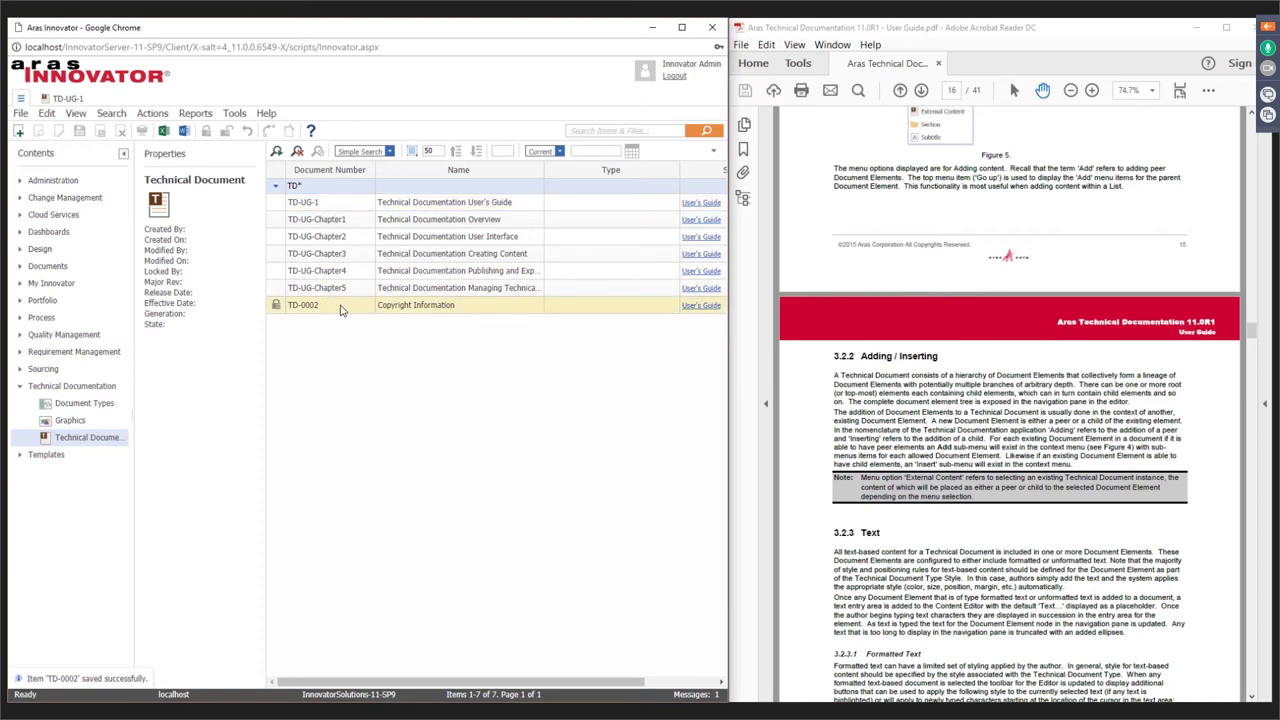
double_click(340, 310)
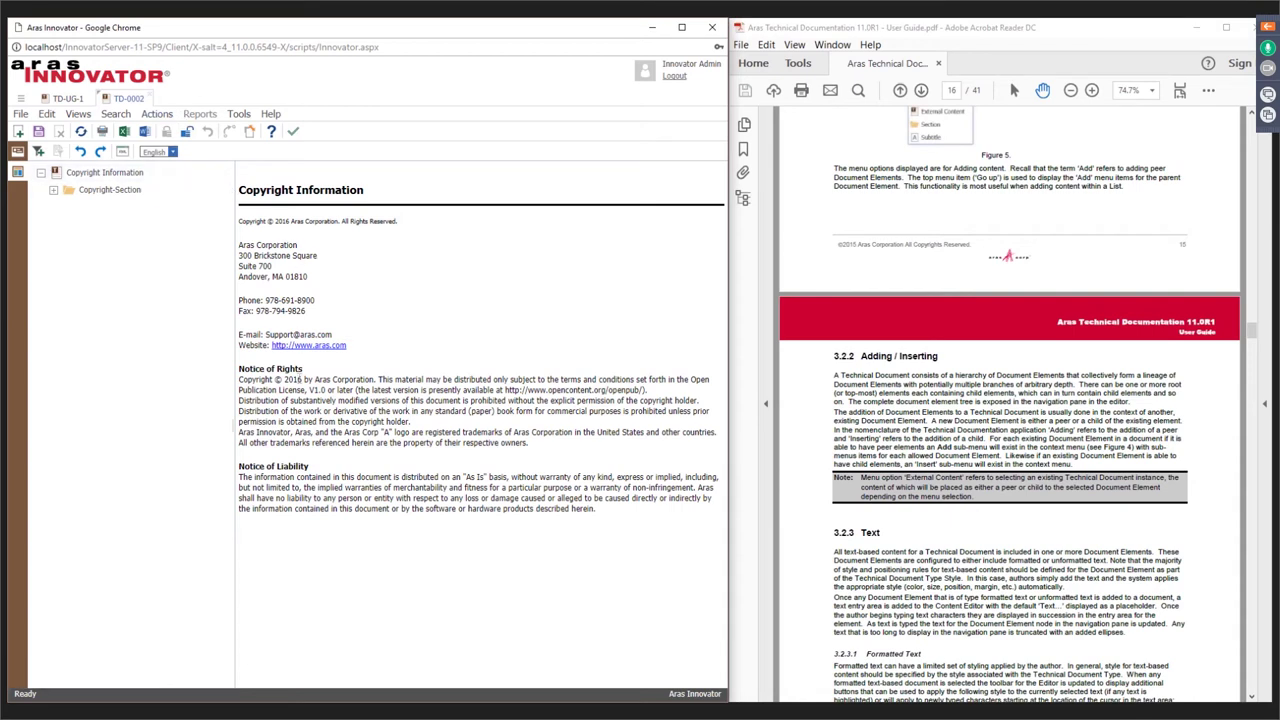
left_click(319, 370)
key("BackSpace")
type("7")
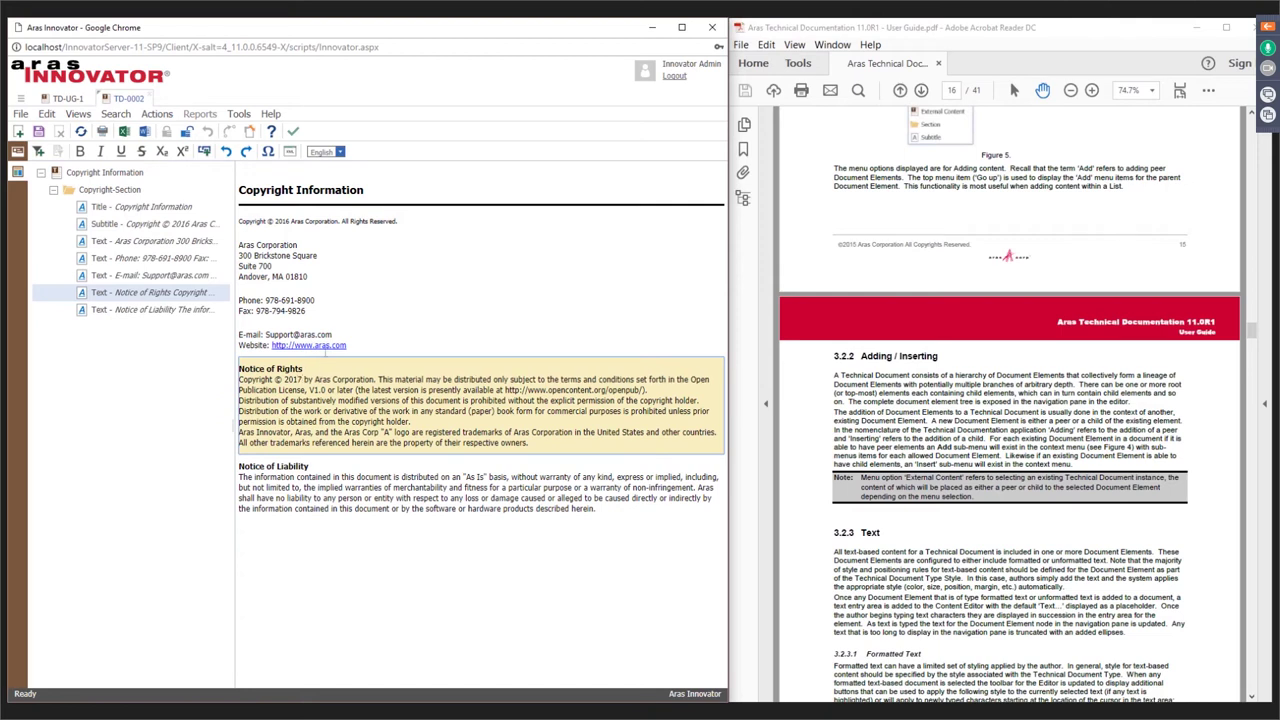
Change the copyright year in the TD-0002 subtitle to 2017, and save, unlock and close the document.
left_click(305, 222)
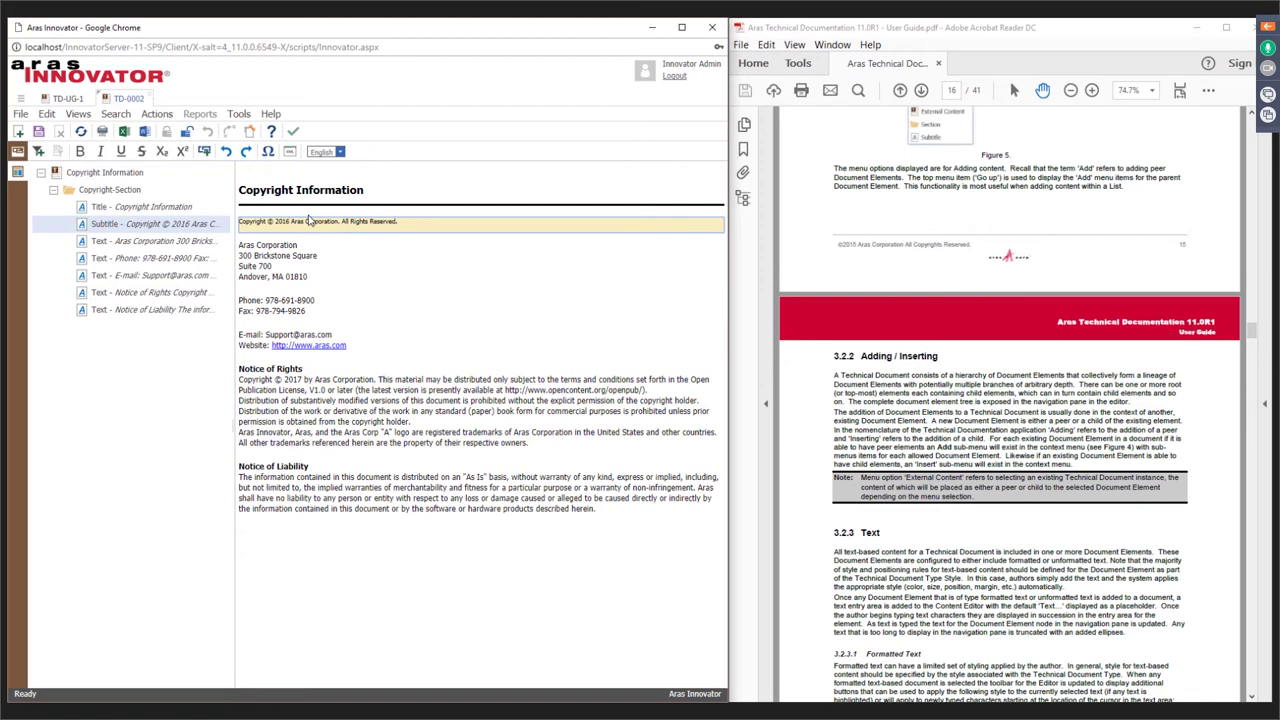
key("Left")
key("Left")
key("Left")
key("Left")
key("Left")
key("BackSpace")
type("7")
left_click(292, 131)
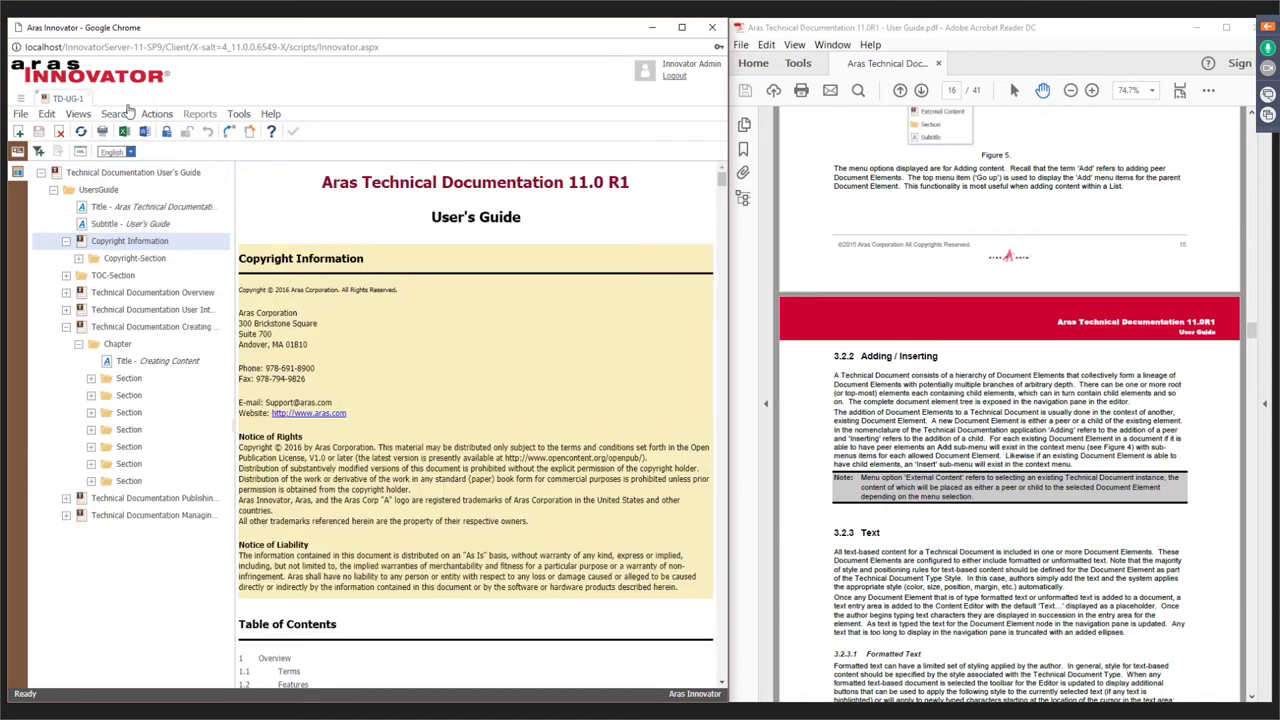
Lock TD-UG-1 for editing and update its linked Copyright Information document to the latest version.
left_click(296, 310)
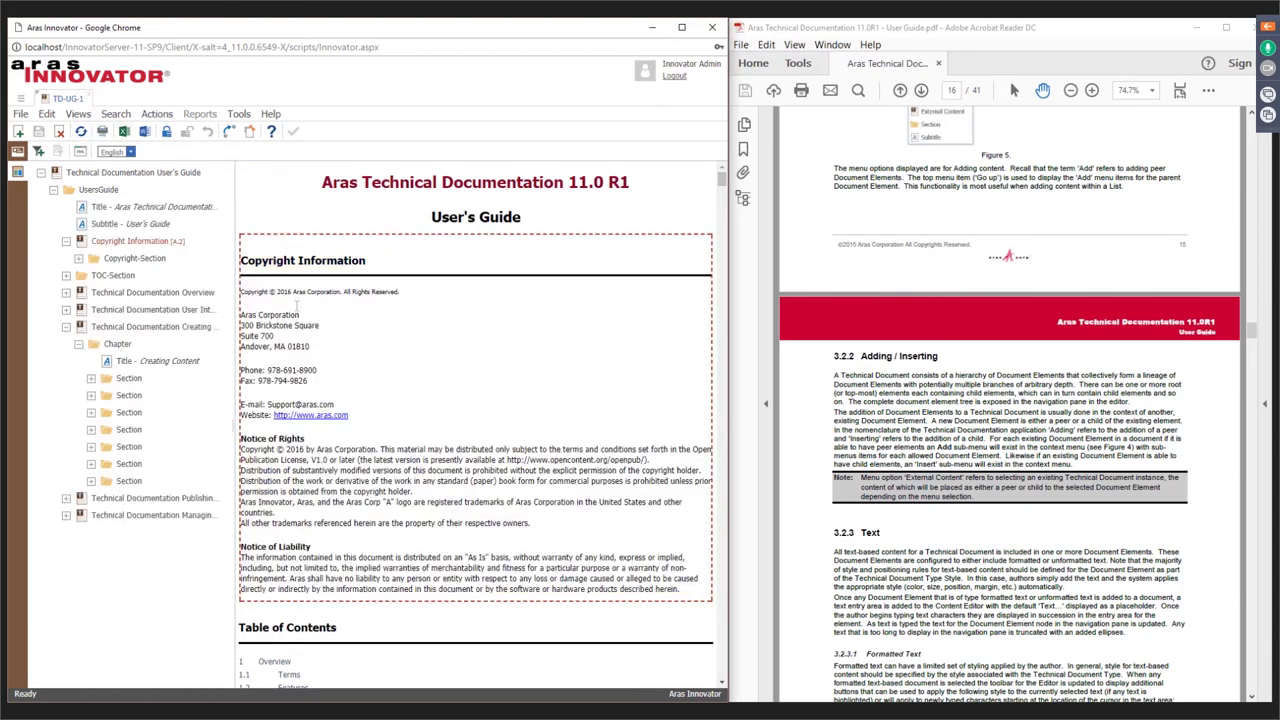
right_click(128, 248)
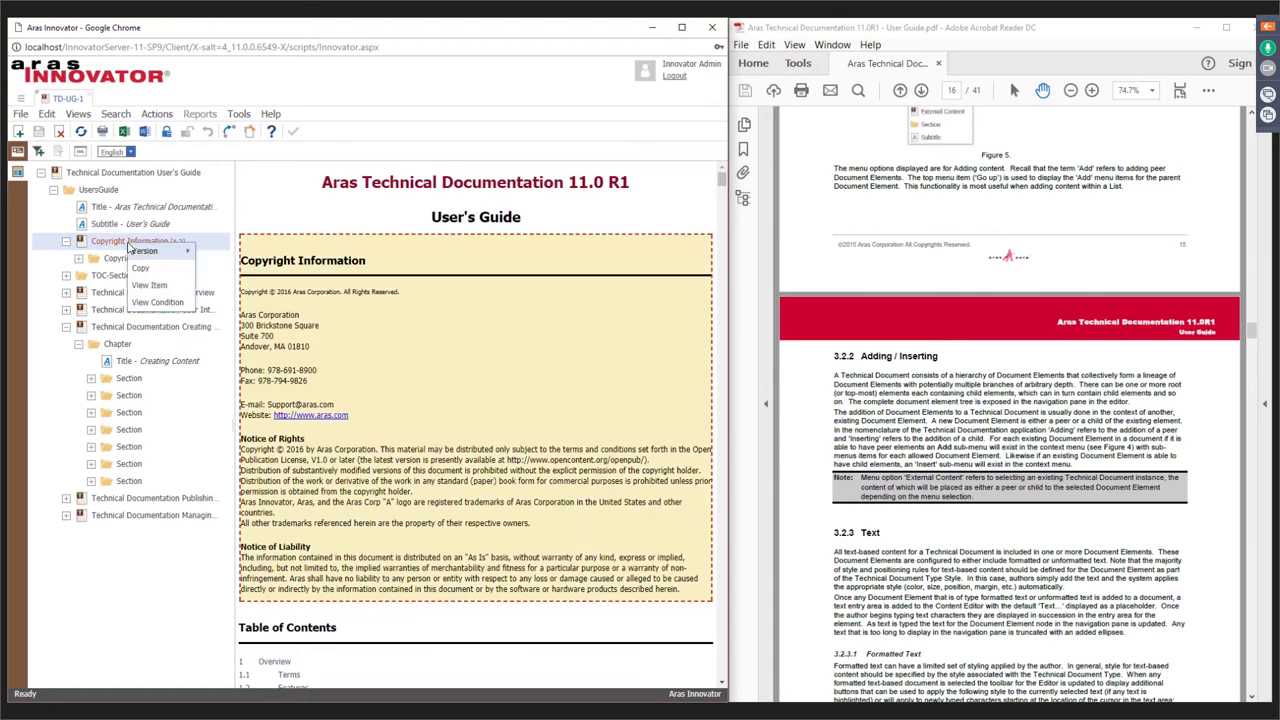
left_click(166, 137)
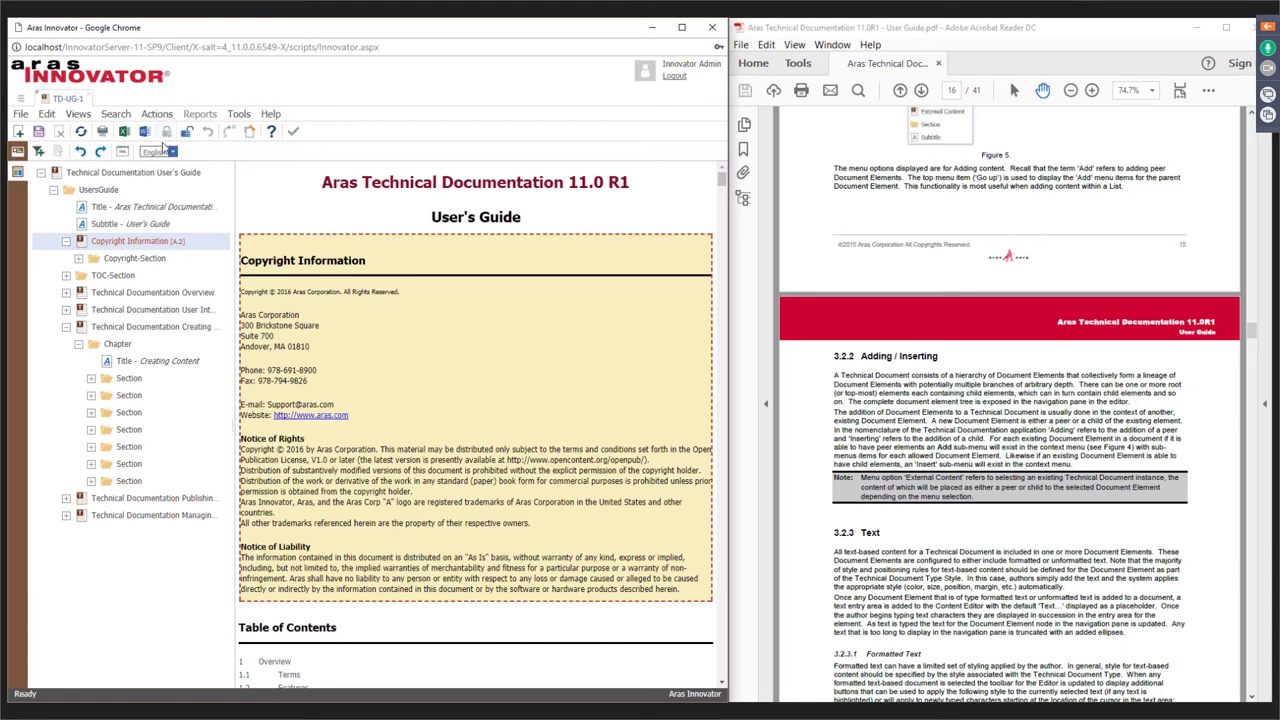
right_click(121, 249)
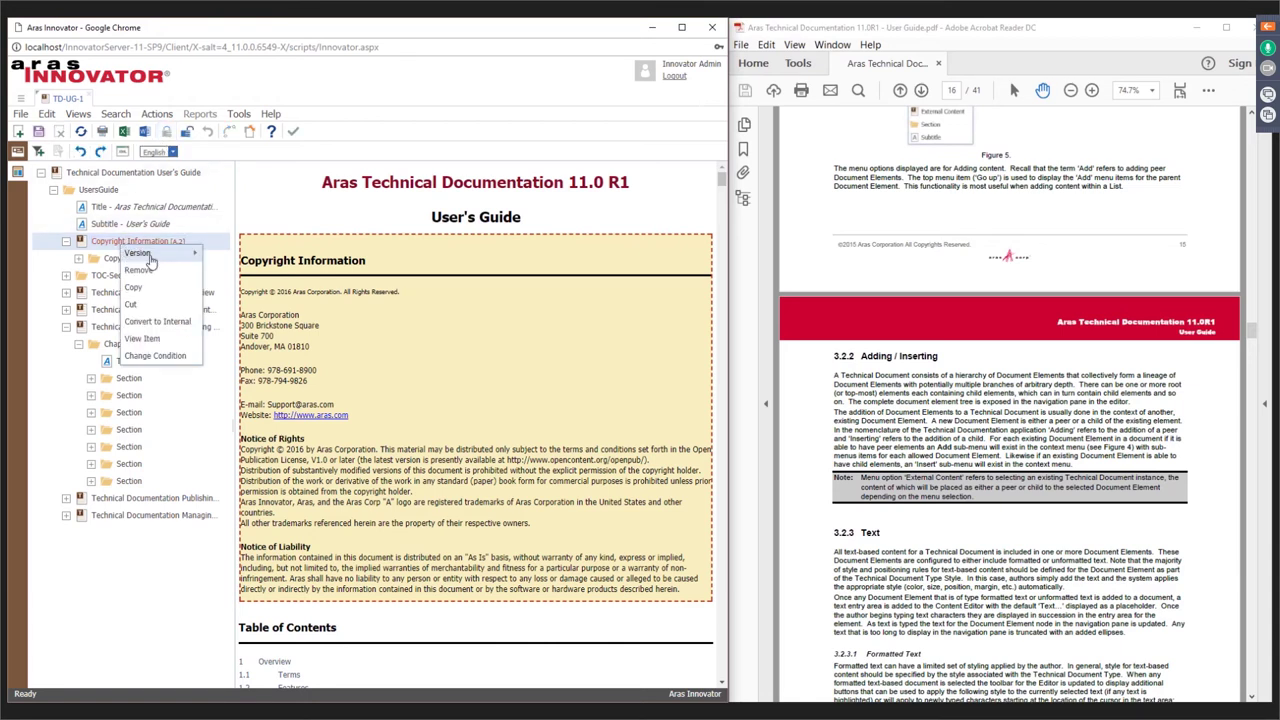
mouse_move(150, 262)
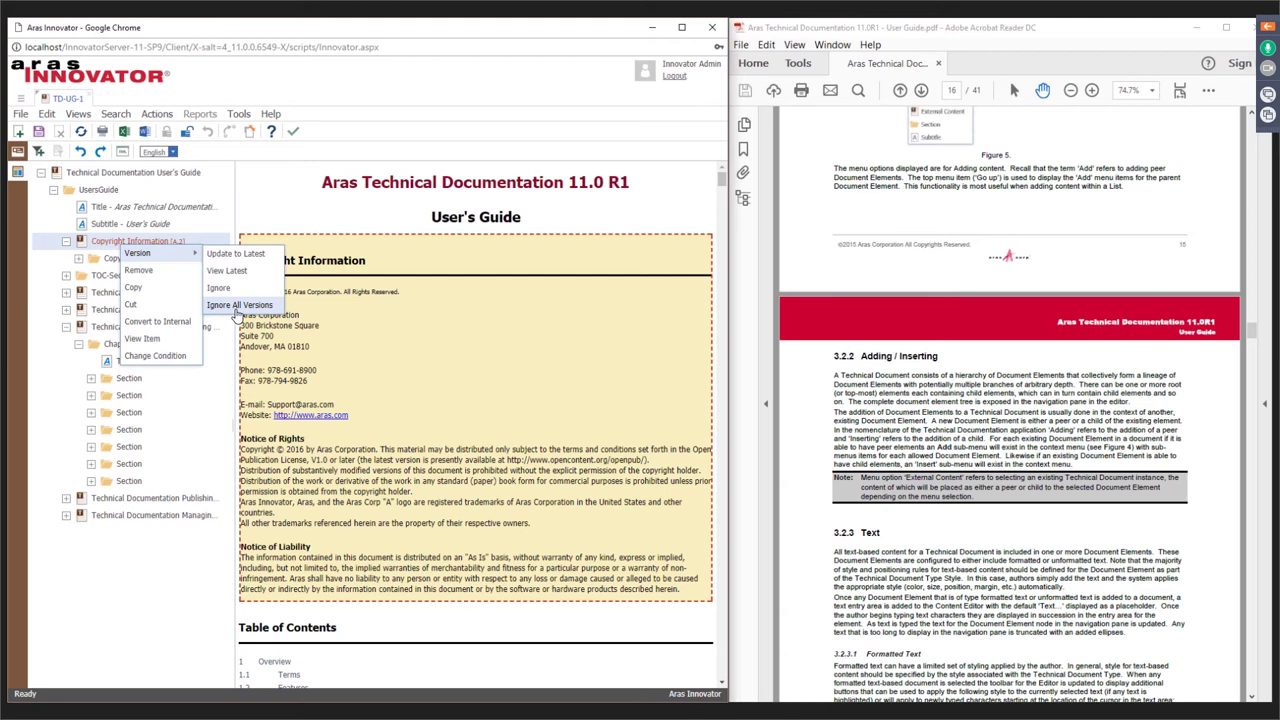
left_click(247, 259)
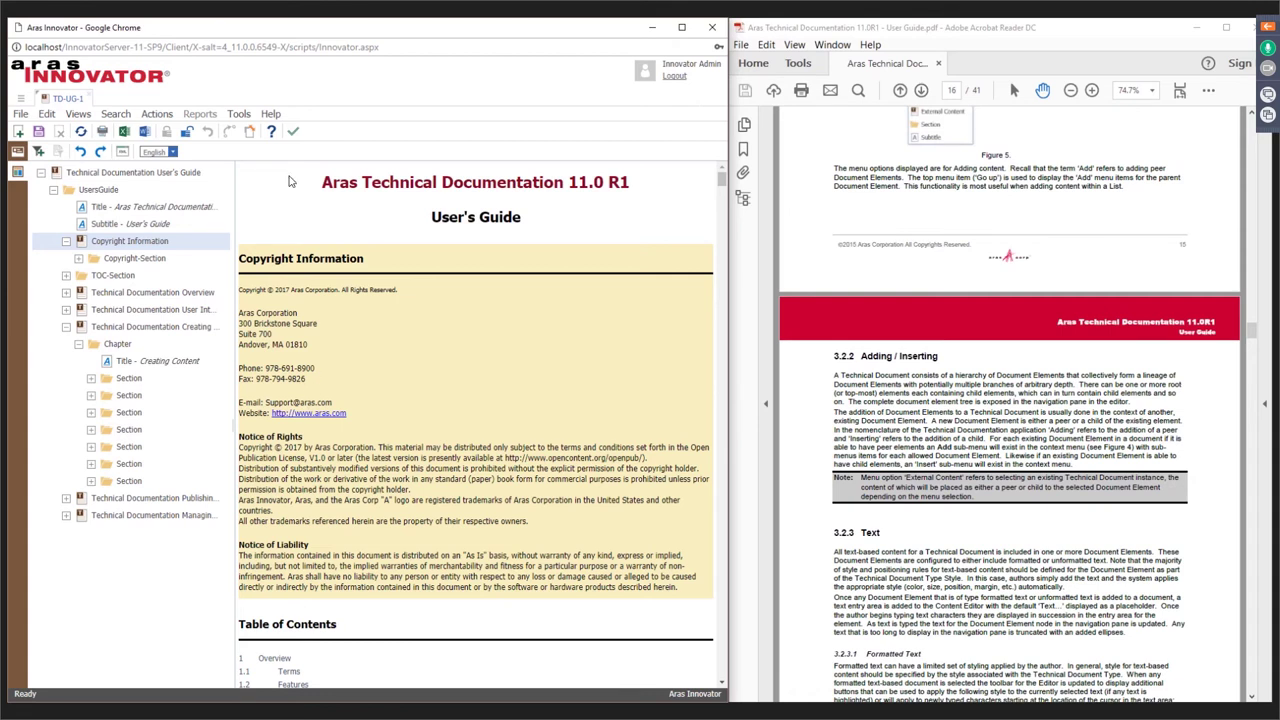
Save TD-UG-1 and publish it in PDF format with the result shown in the browser.
left_click(157, 115)
left_click(166, 131)
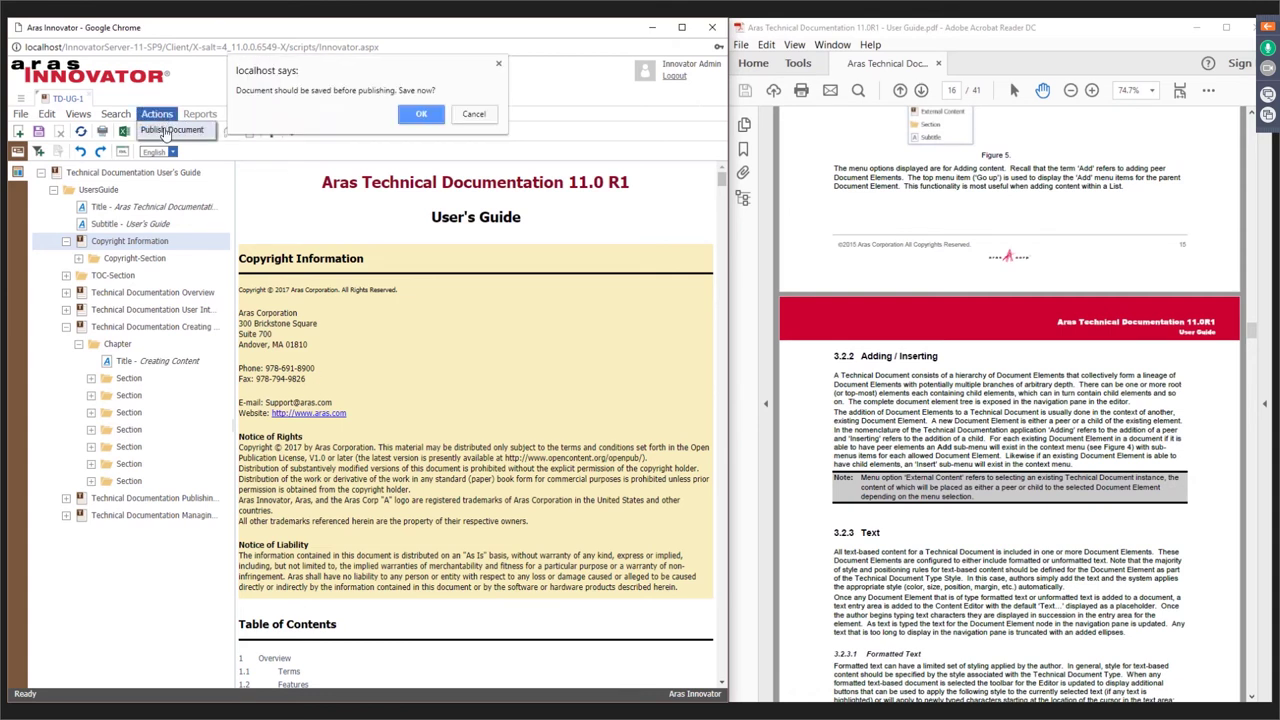
left_click(412, 116)
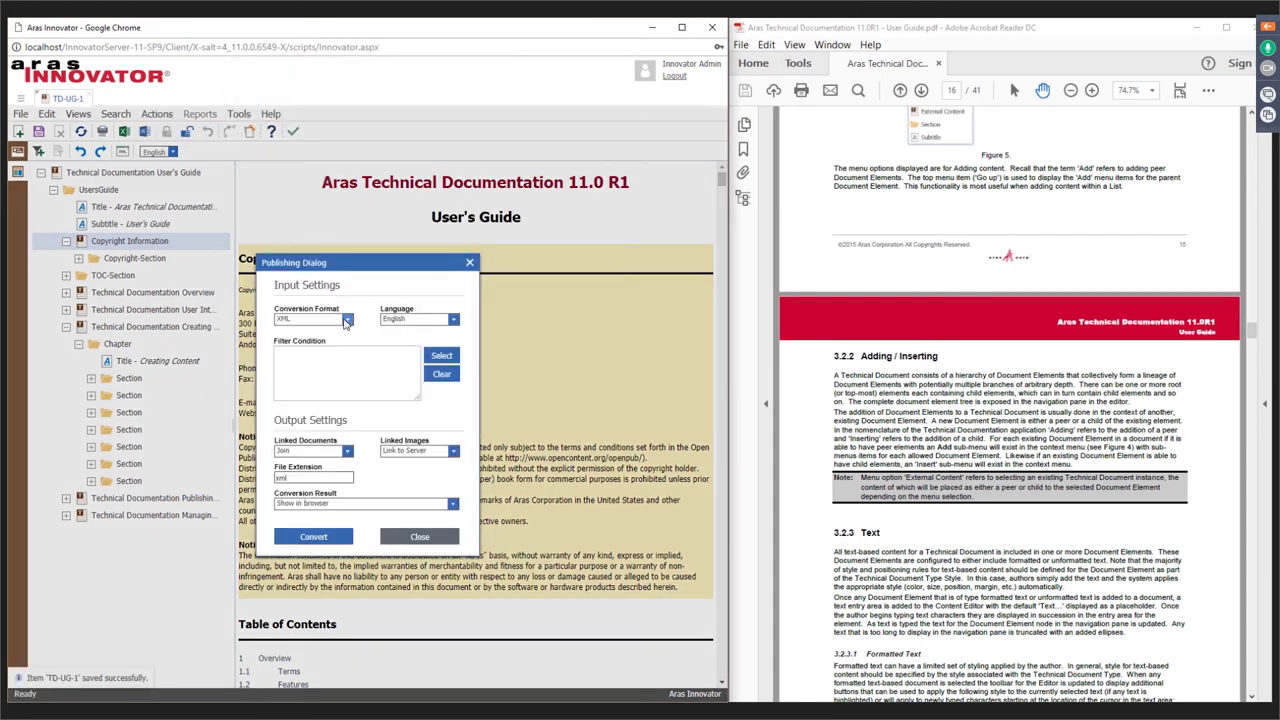
left_click(347, 320)
left_click(318, 356)
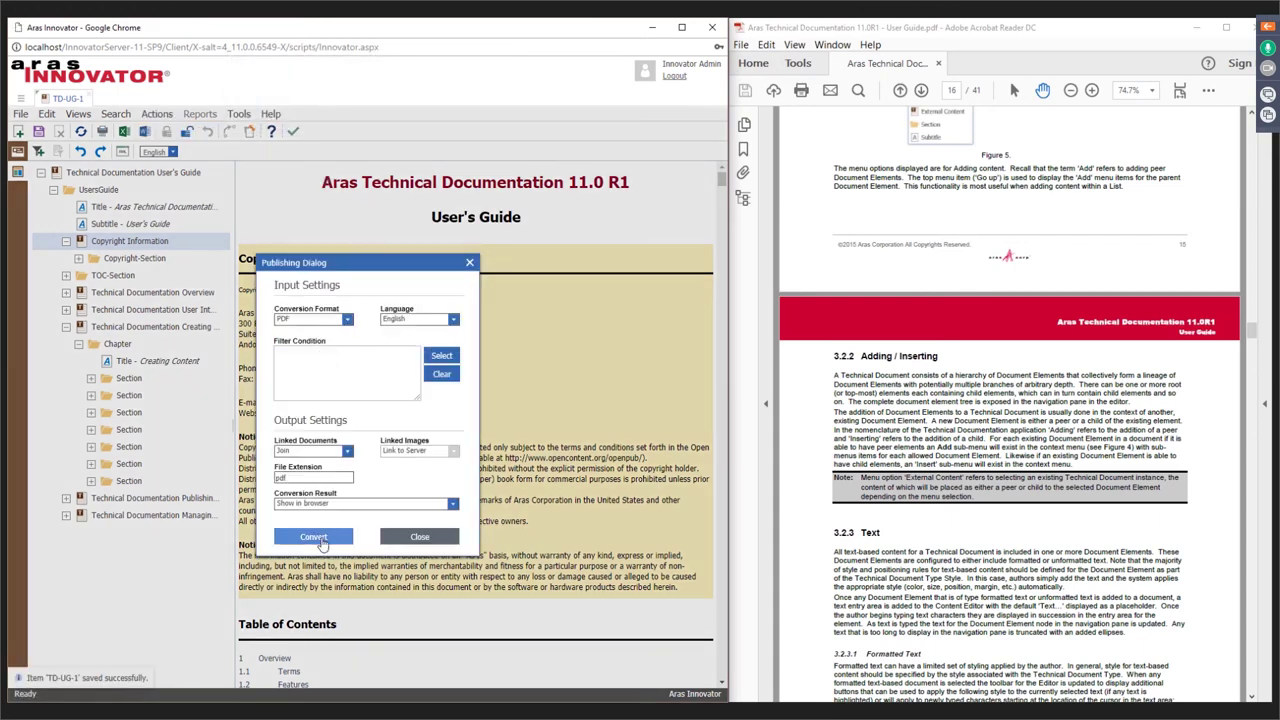
key("Return")
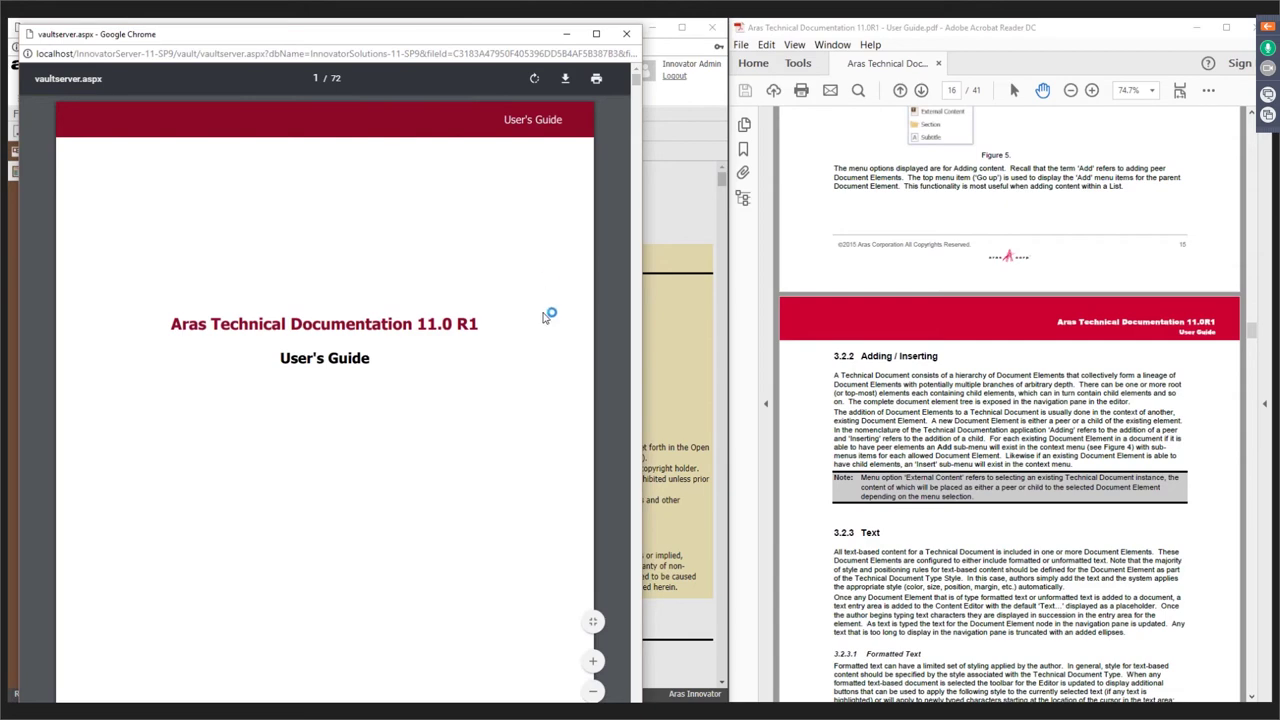
Look through the published User's Guide PDF, and close it and the Publishing Dialog.
scroll(637, 424, "down", 2)
scroll(637, 424, "down", 20)
scroll(637, 424, "down", 5)
left_click_drag(637, 121, 637, 75)
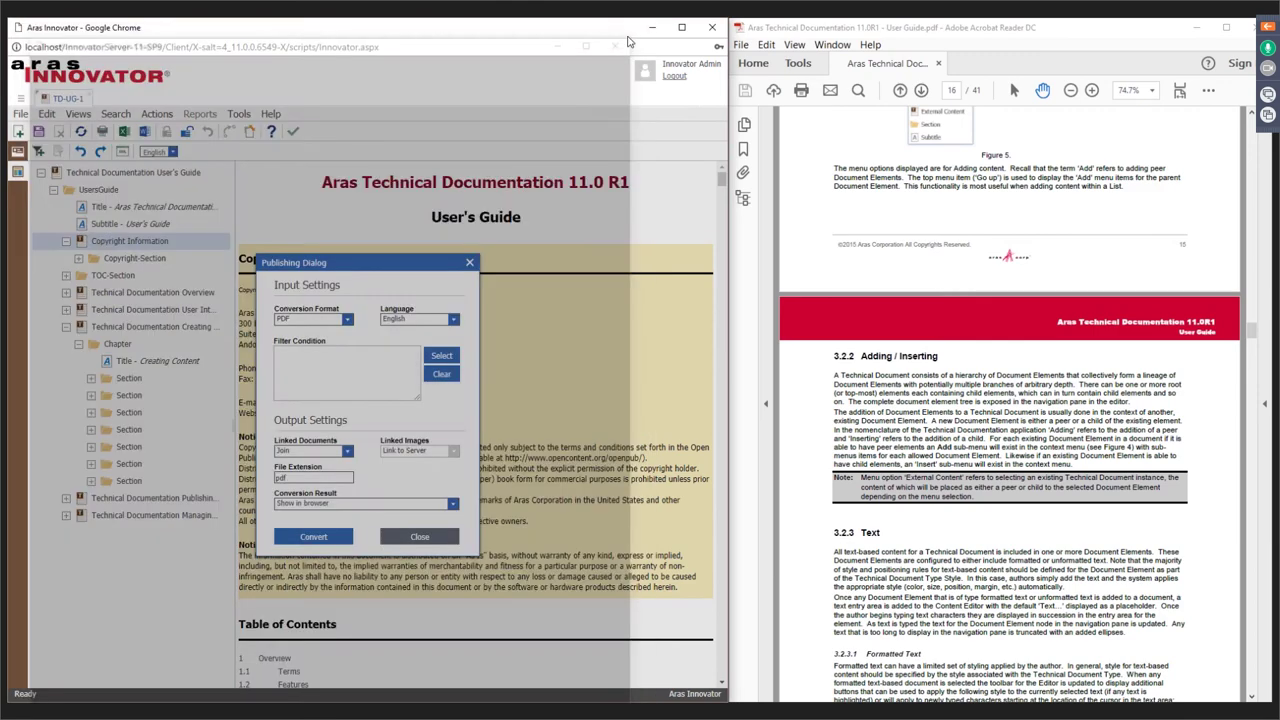
left_click(626, 33)
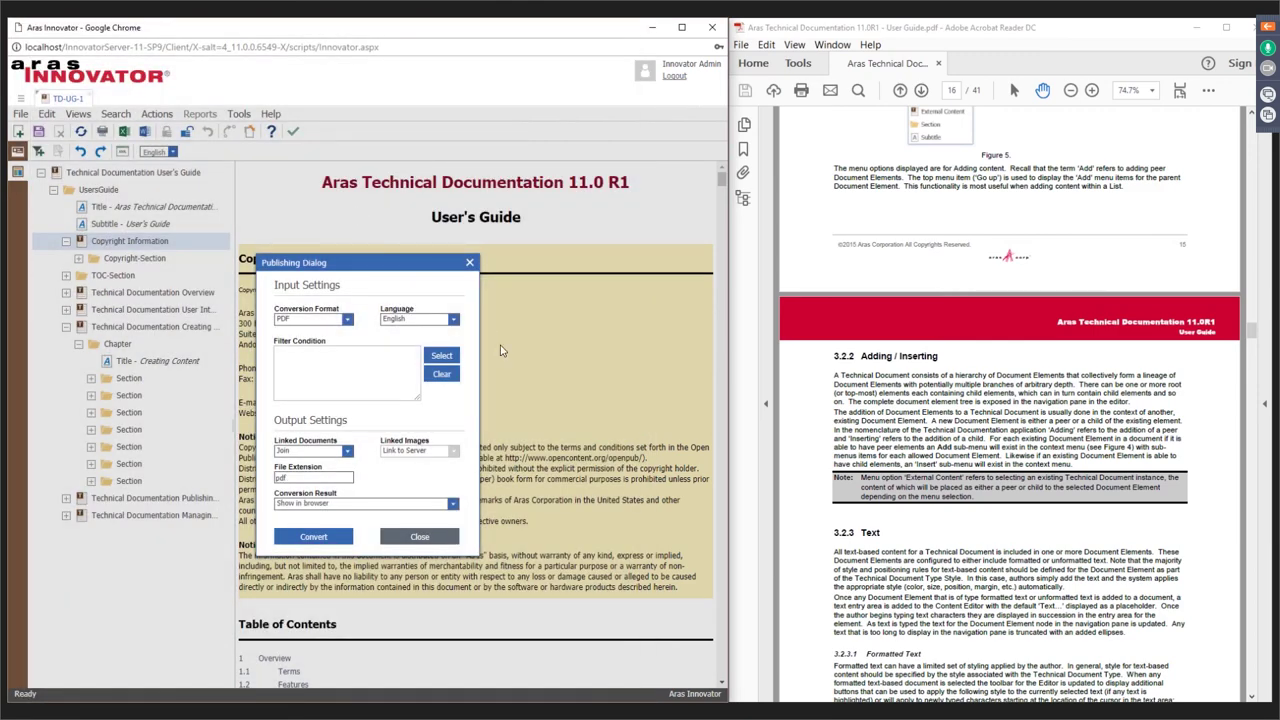
left_click(428, 538)
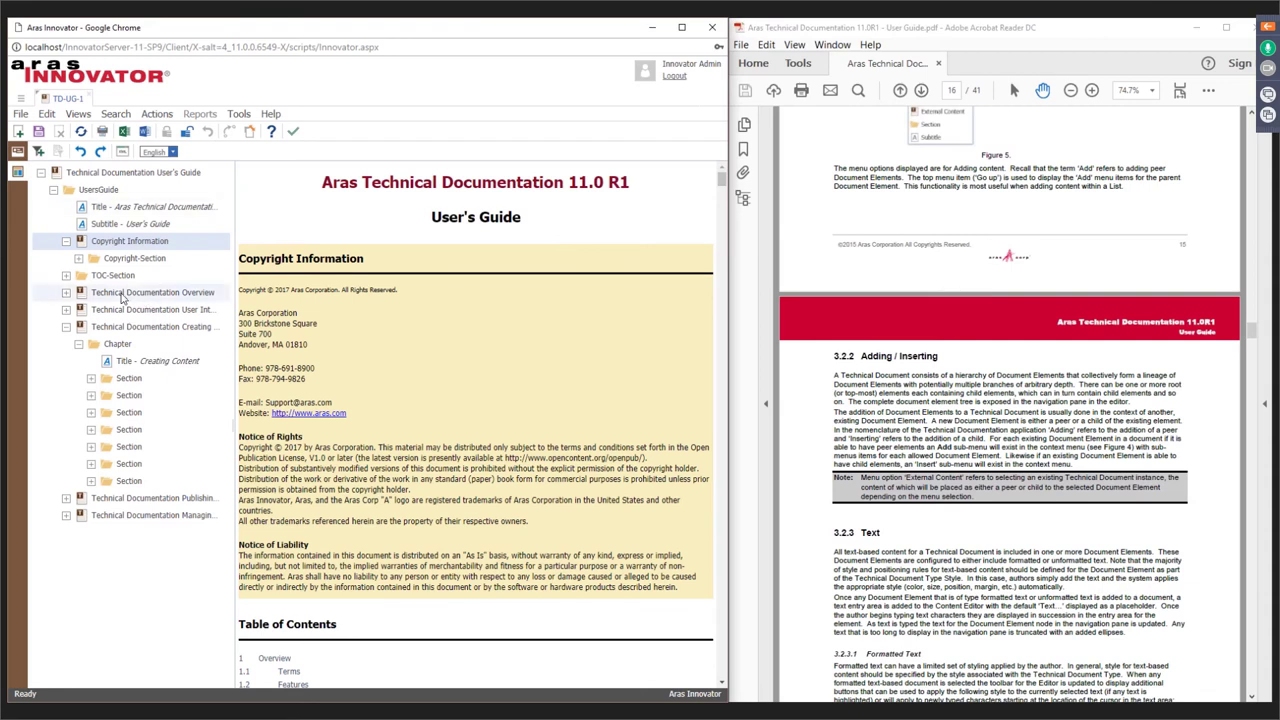
Collapse the Copyright Information node, view its linked TD-0002 item, and close that item again.
left_click(66, 241)
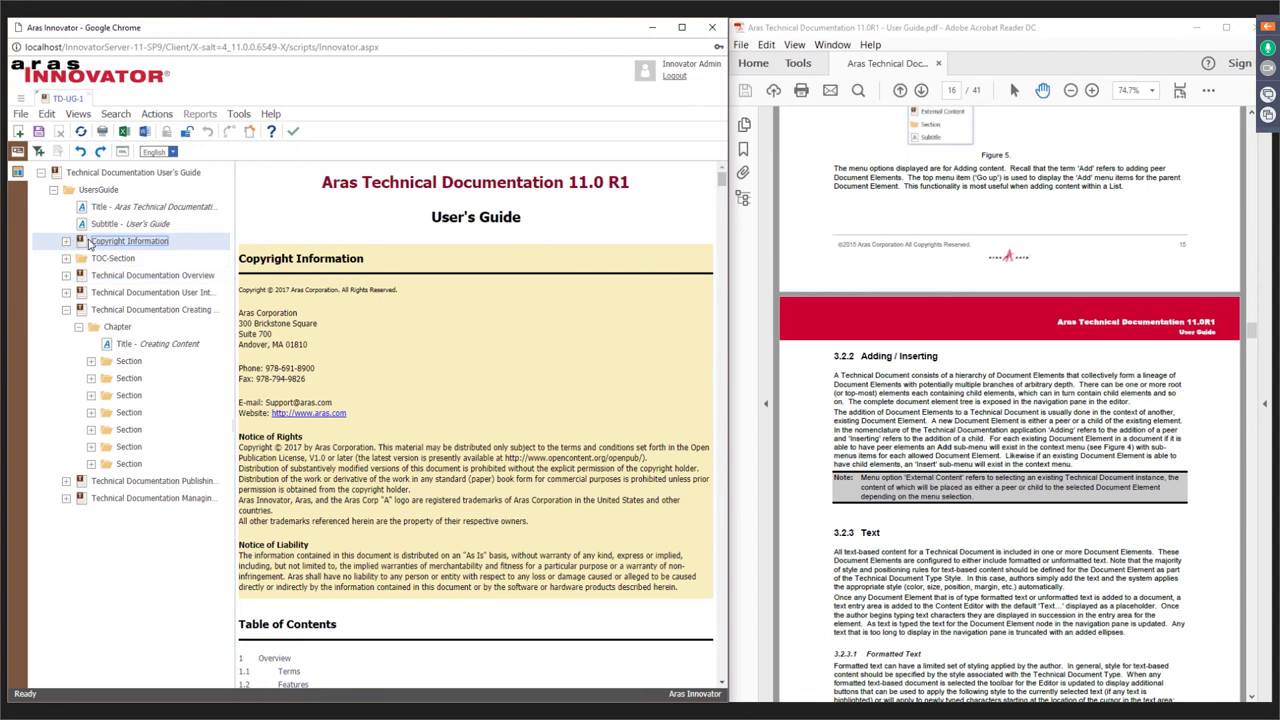
right_click(90, 243)
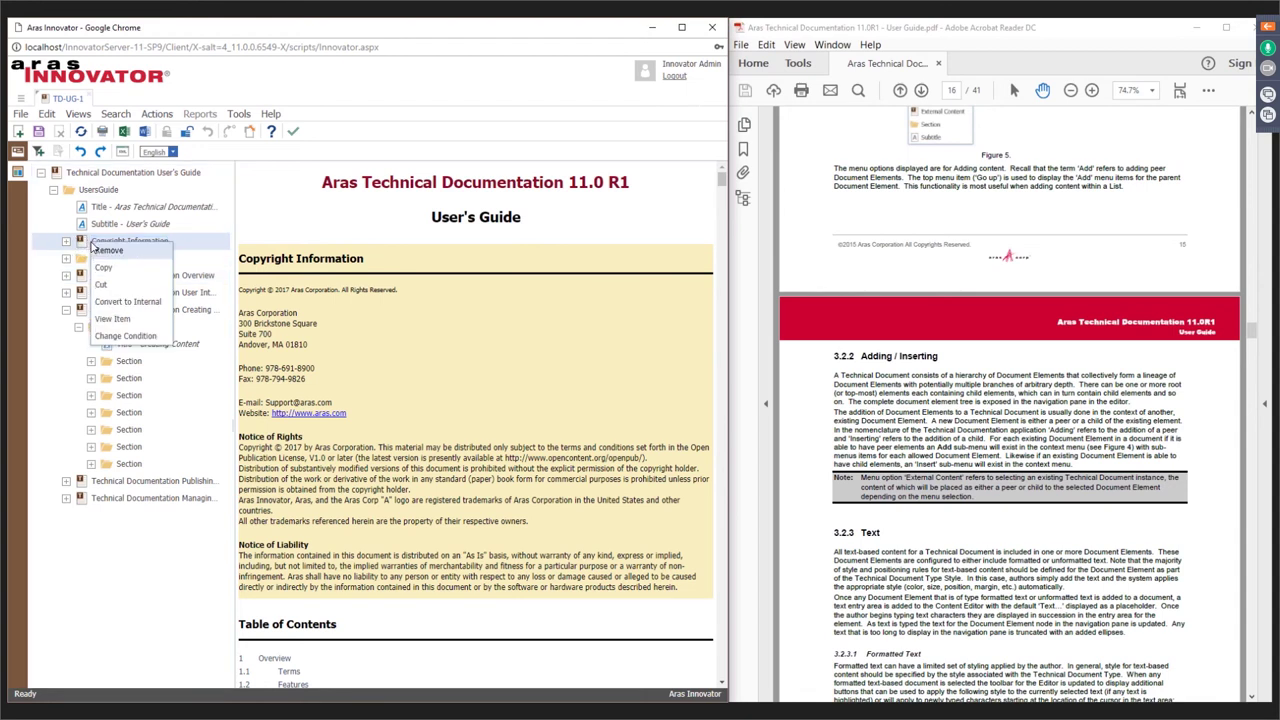
left_click(113, 319)
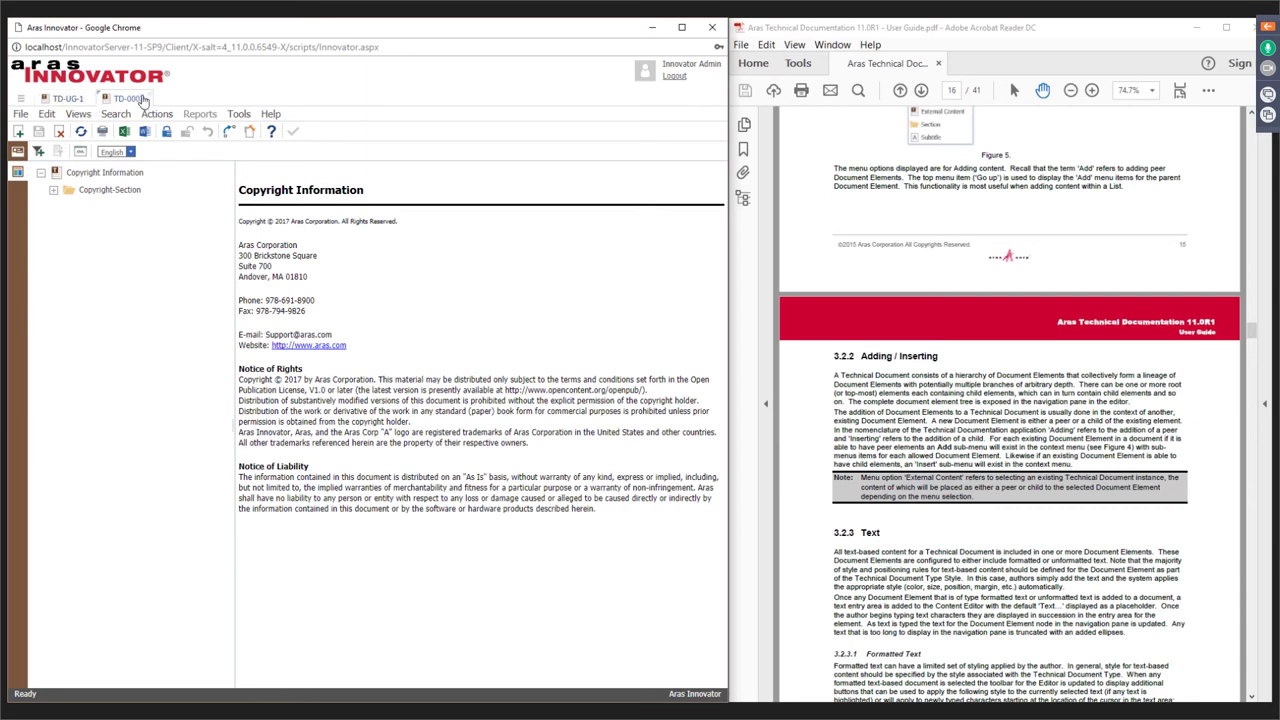
left_click(149, 98)
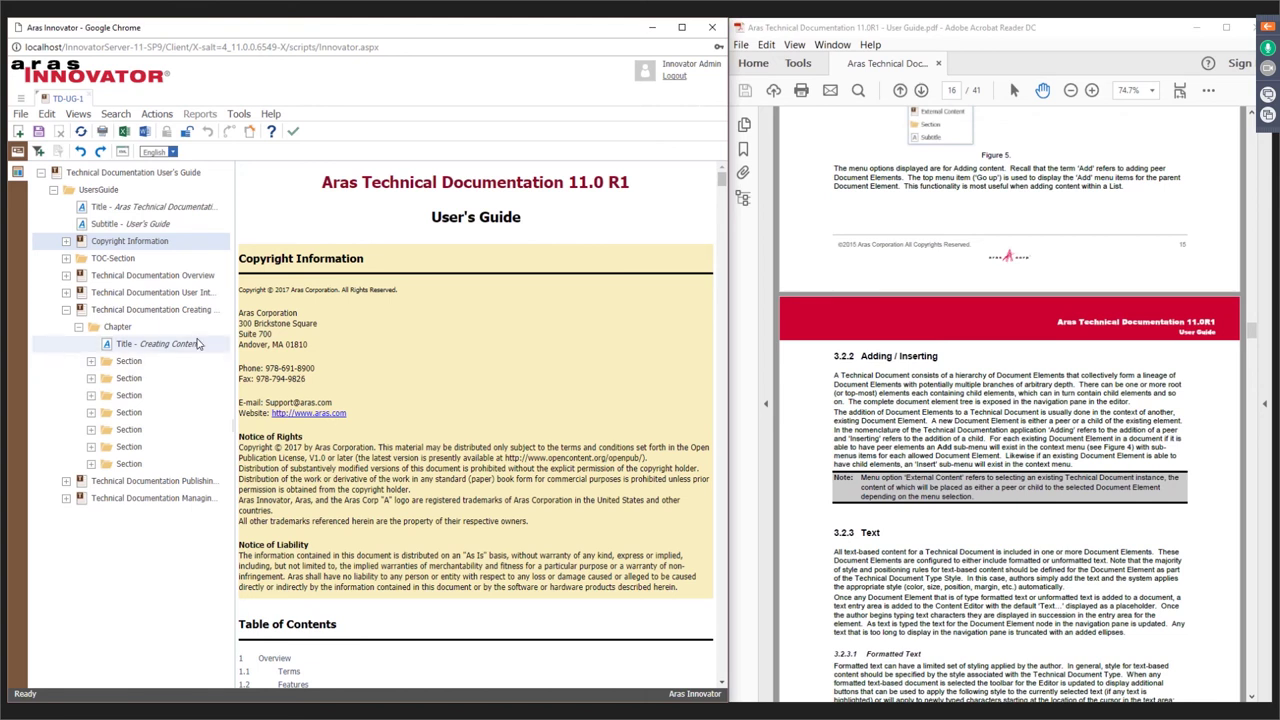
Look through the TD-UG-1 content from Copyright Information and the Table of Contents to the Overview chapter.
left_click(155, 343)
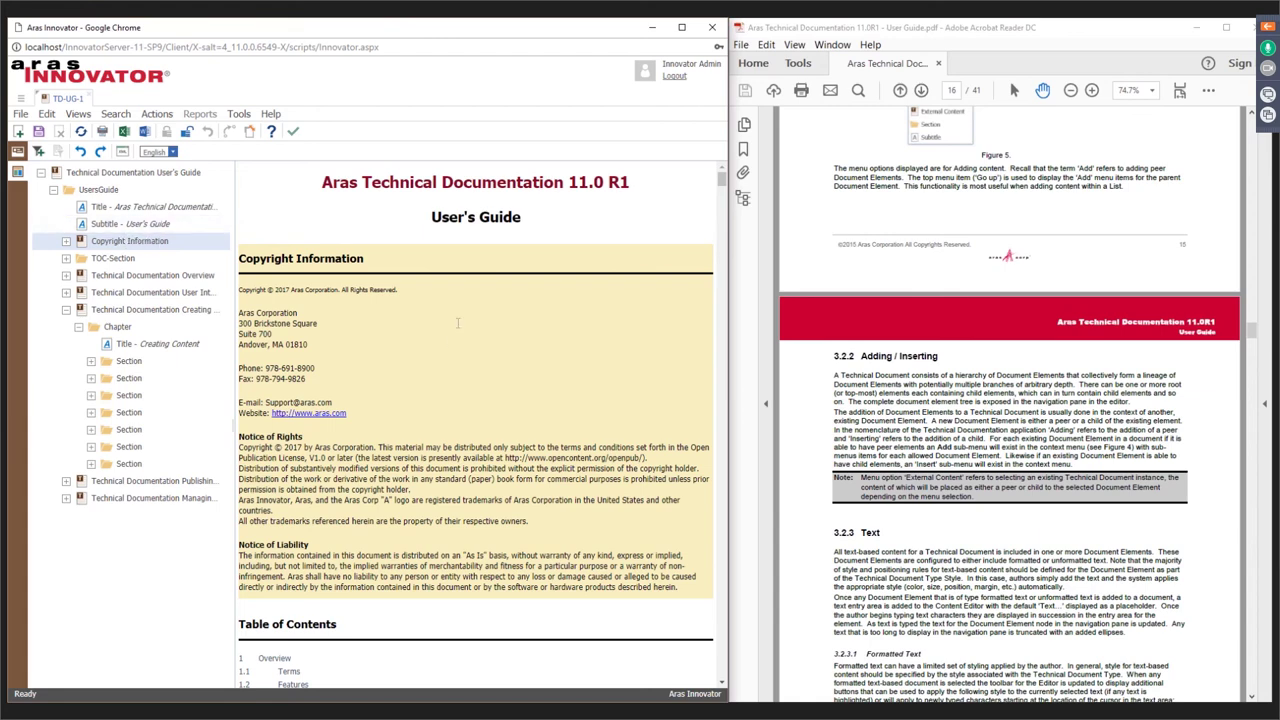
scroll(515, 362, "down", 3)
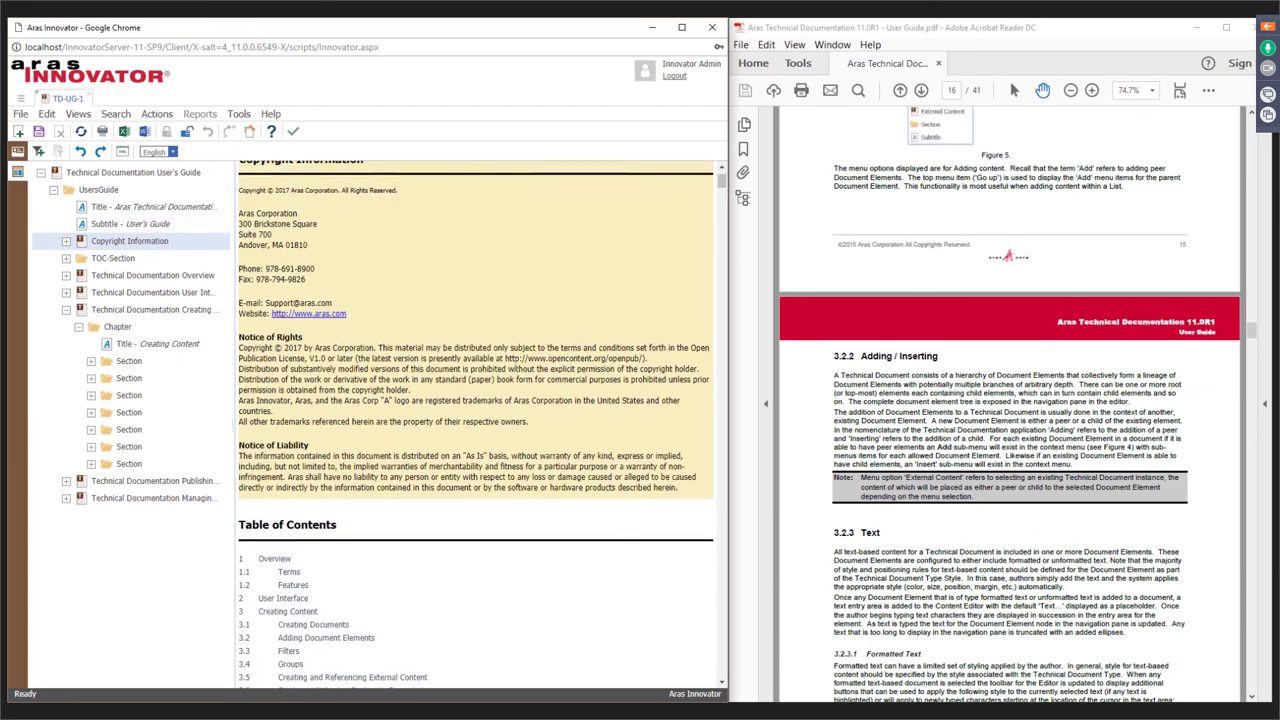
scroll(476, 425, "down", 2)
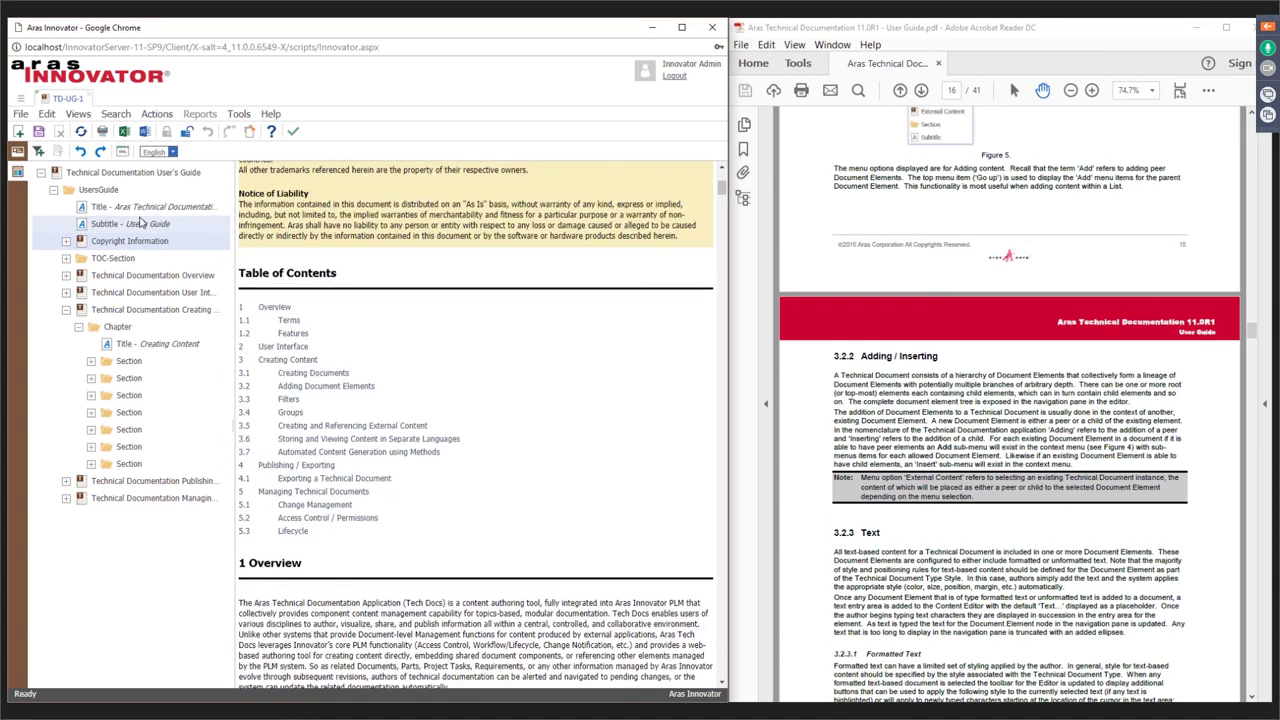
scroll(476, 425, "down", 2)
scroll(476, 425, "down", 2)
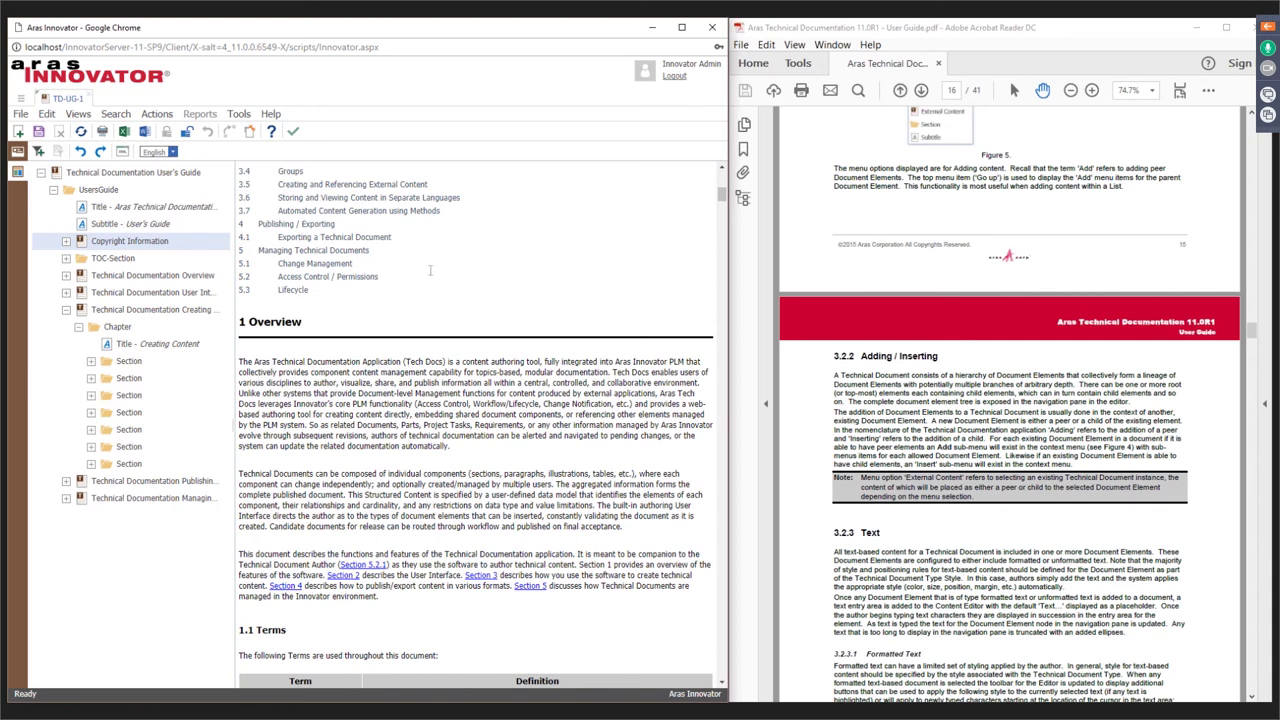
scroll(552, 449, "up", 1)
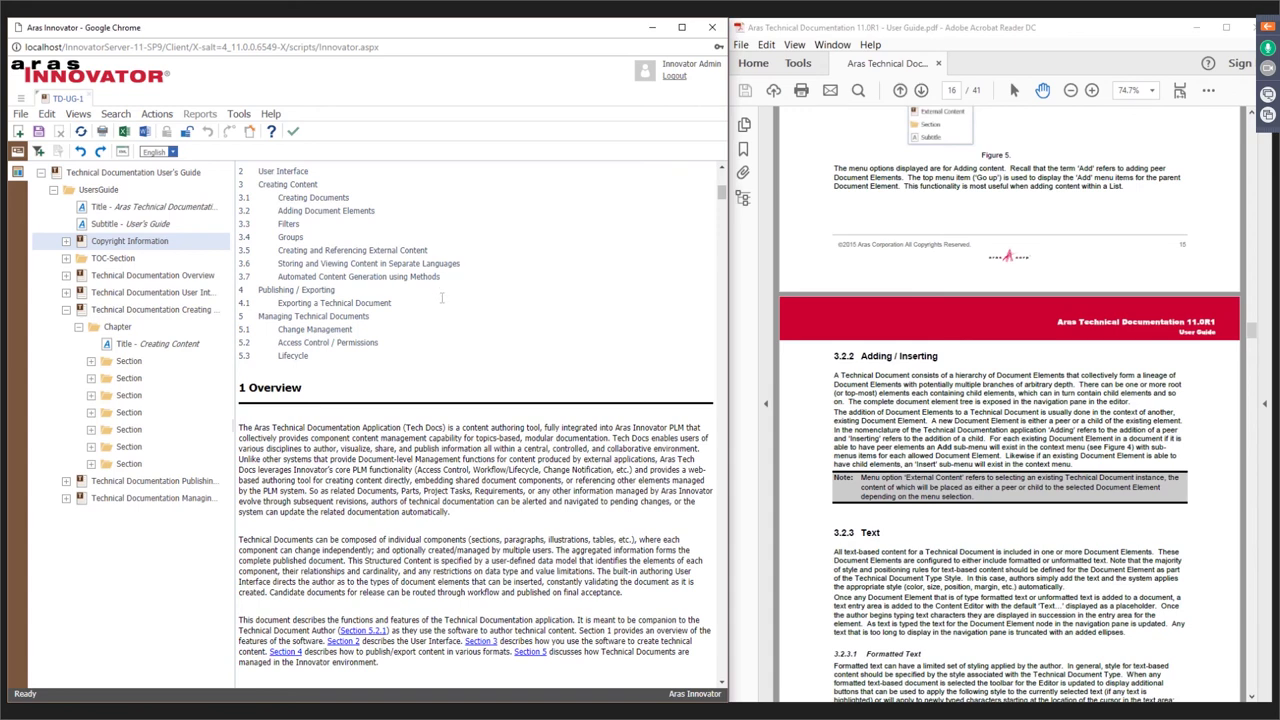
Remove the existing TOC element from the TOC-Section and add a new TOC after the Table of Contents title.
scroll(441, 297, "up", 2)
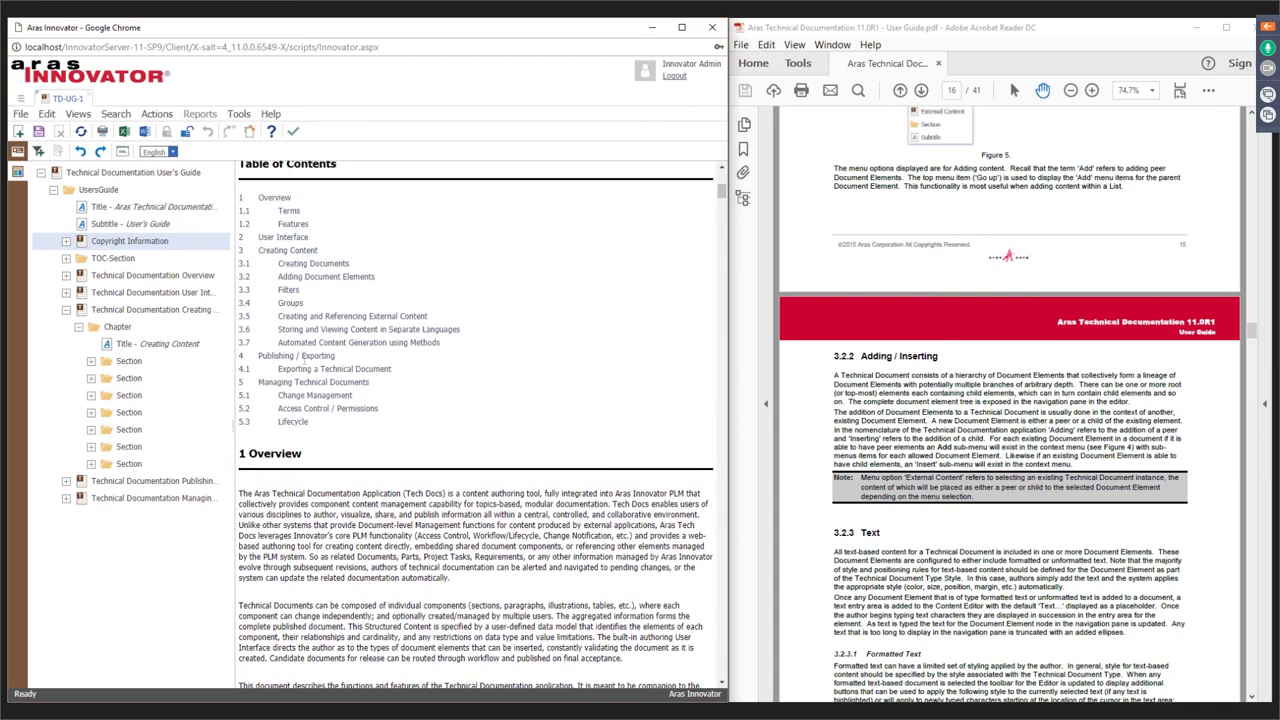
left_click(66, 259)
right_click(101, 299)
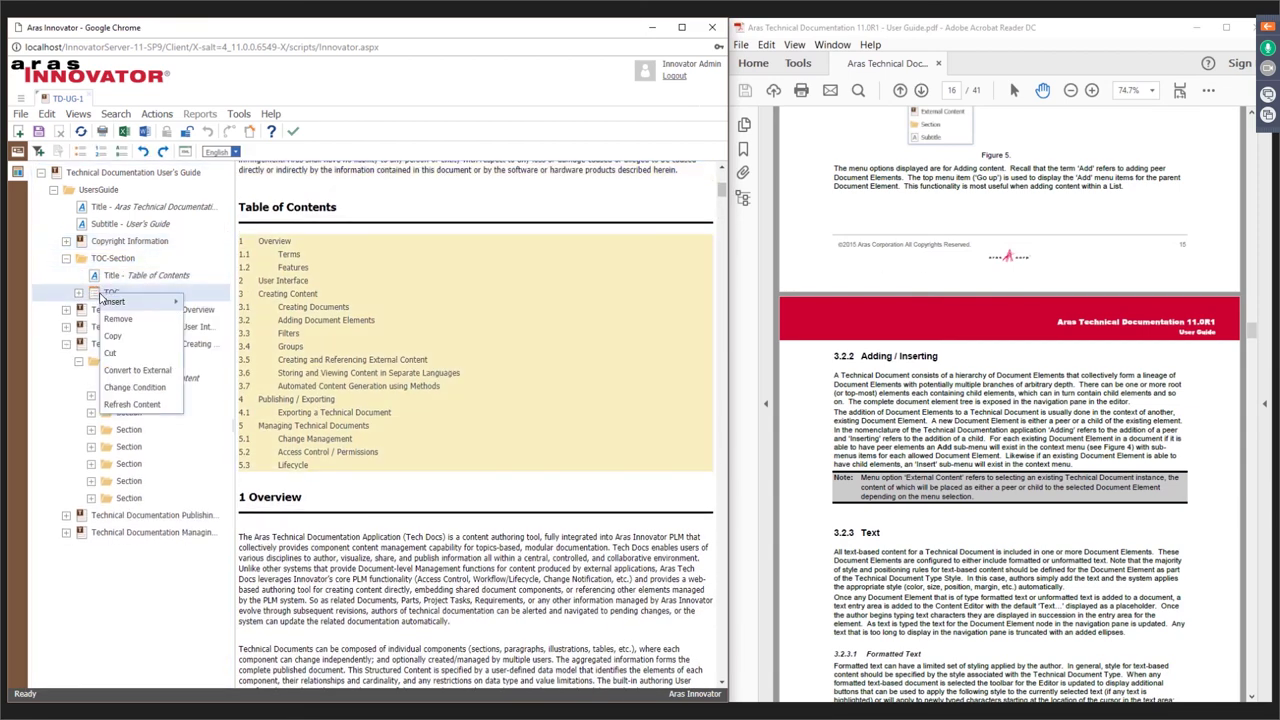
left_click(118, 318)
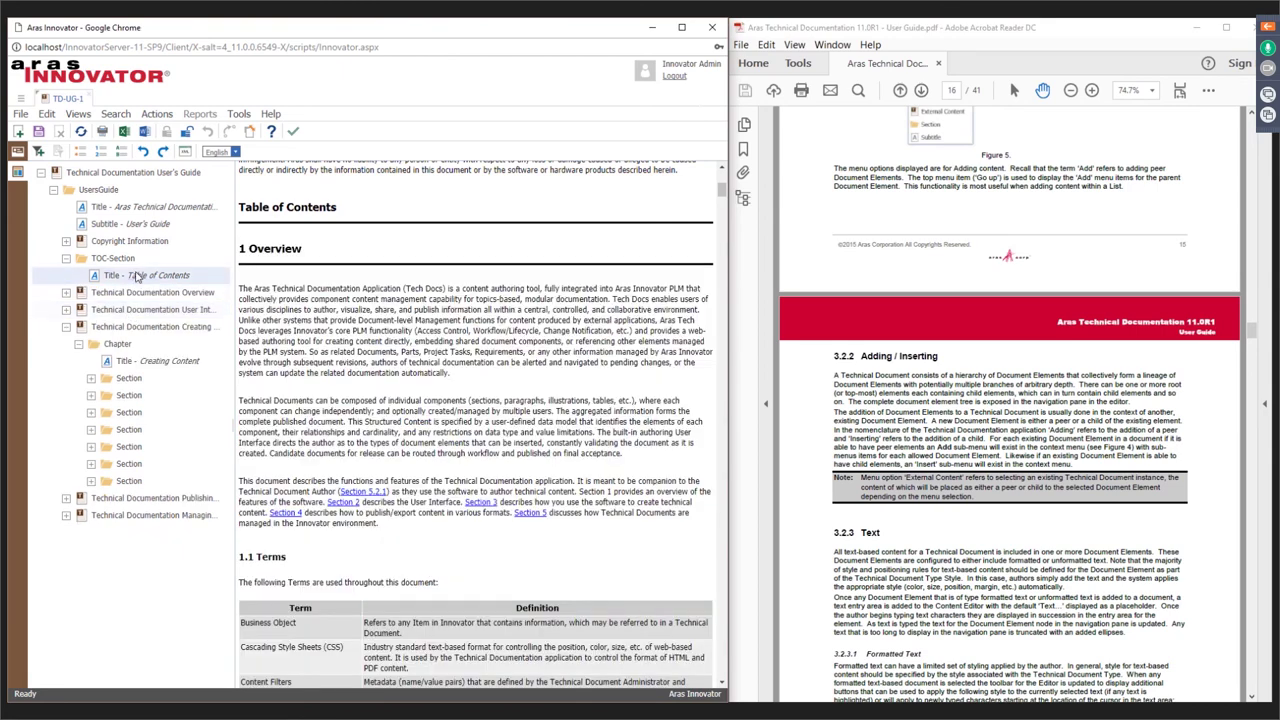
right_click(135, 276)
mouse_move(146, 280)
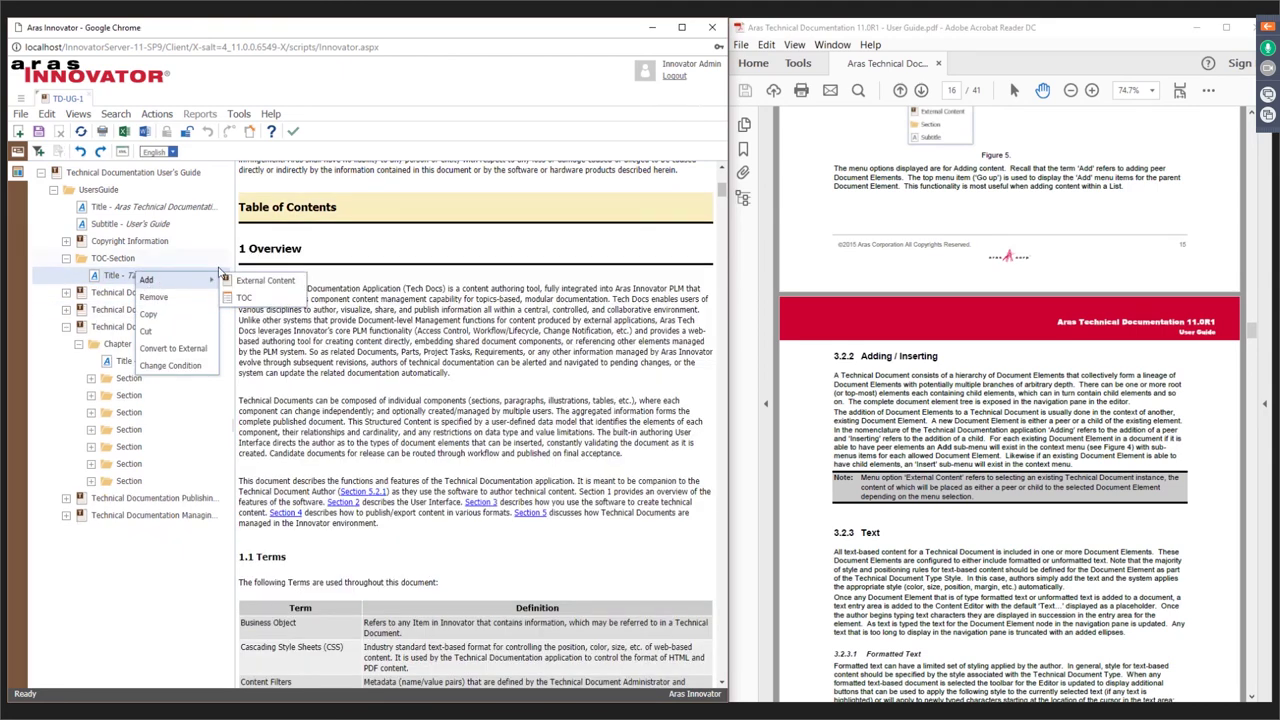
left_click(244, 300)
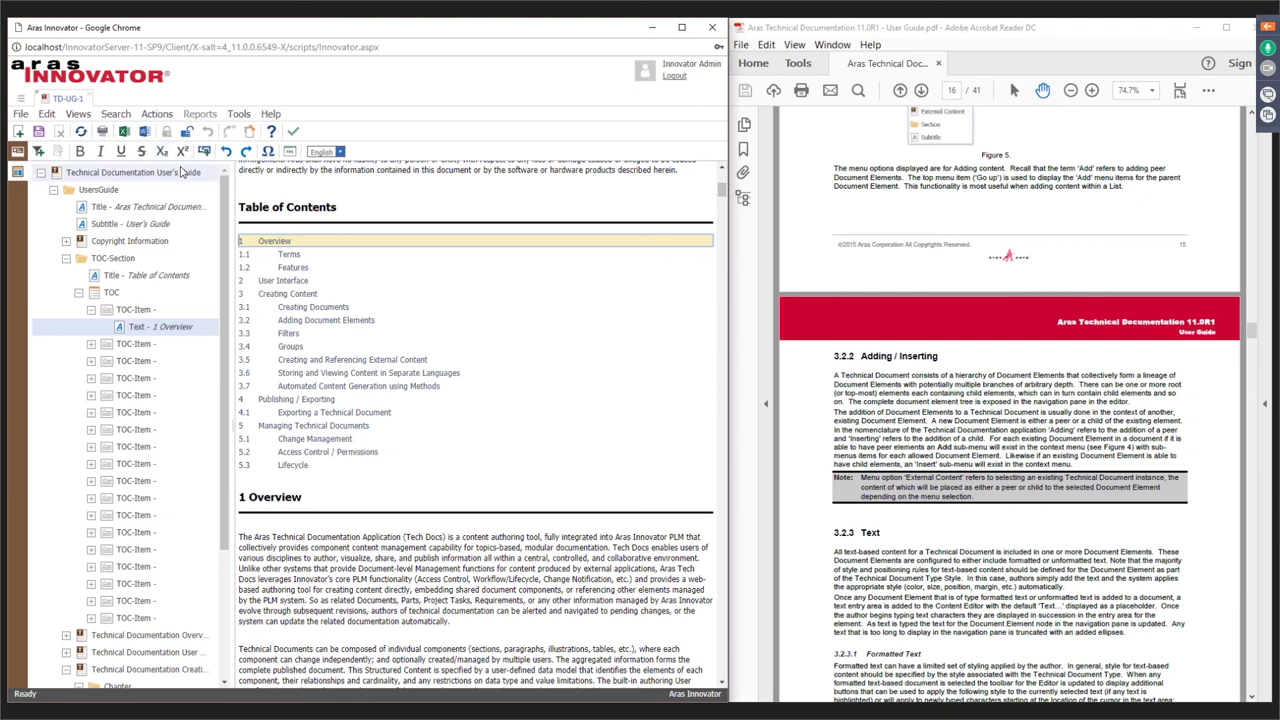
Open the Structure Browser for TD-UG-1 and look over the technical documents linked beneath it.
left_click(80, 116)
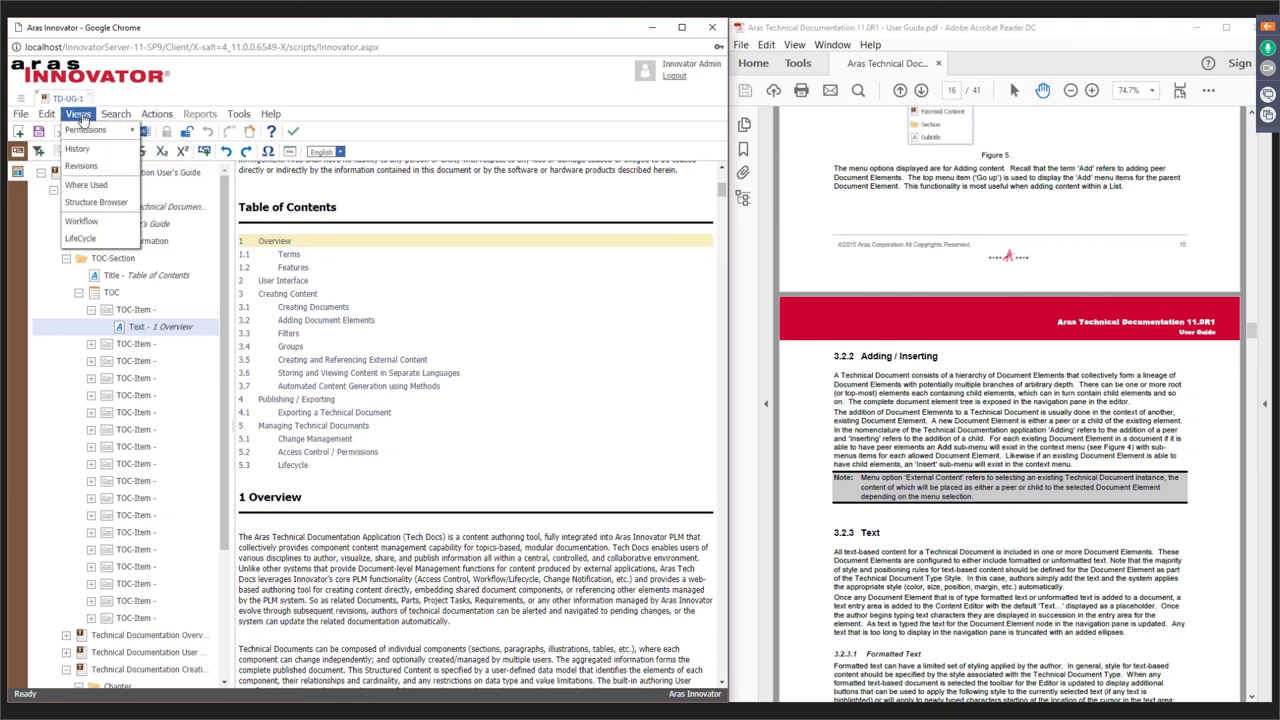
left_click(105, 203)
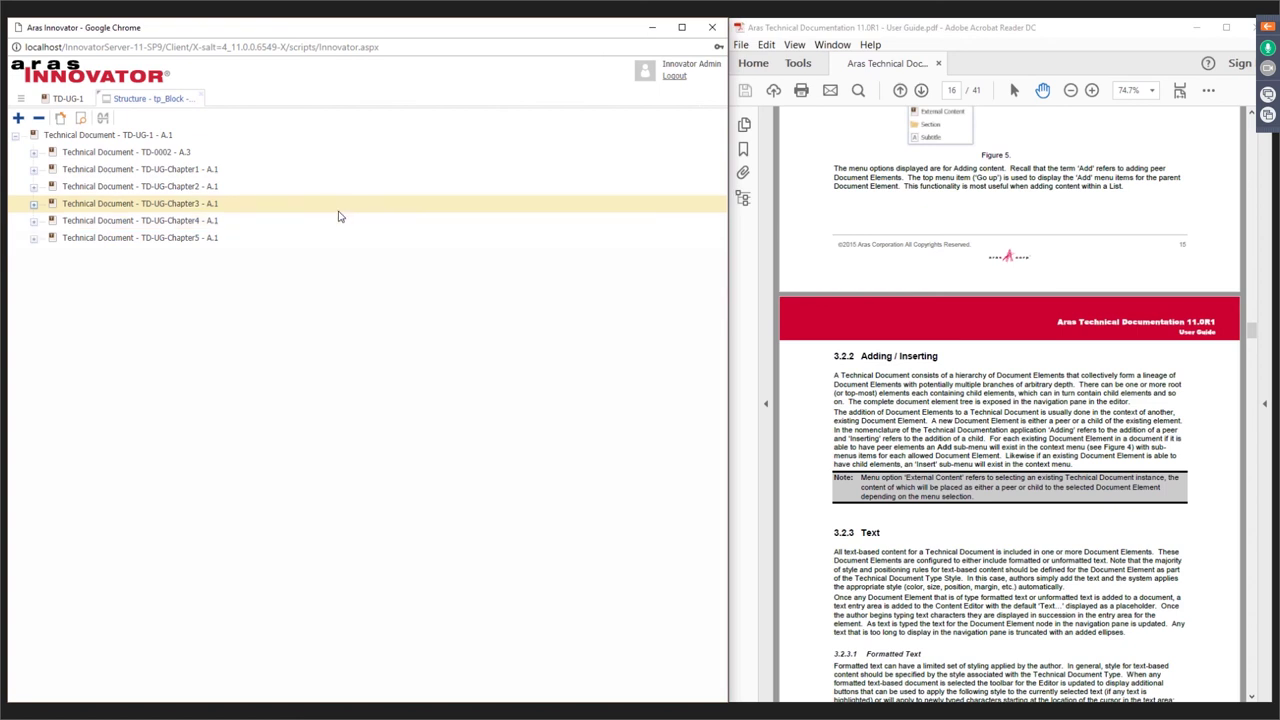
left_click(339, 210)
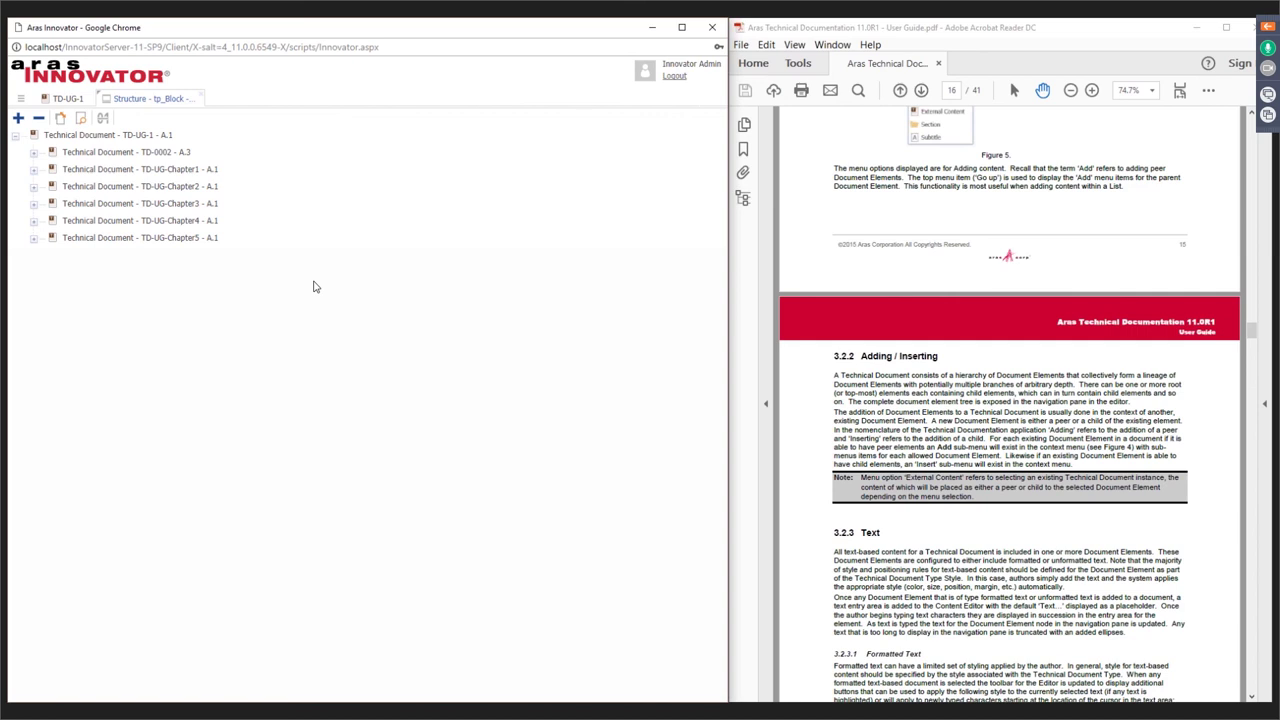
left_click(323, 237)
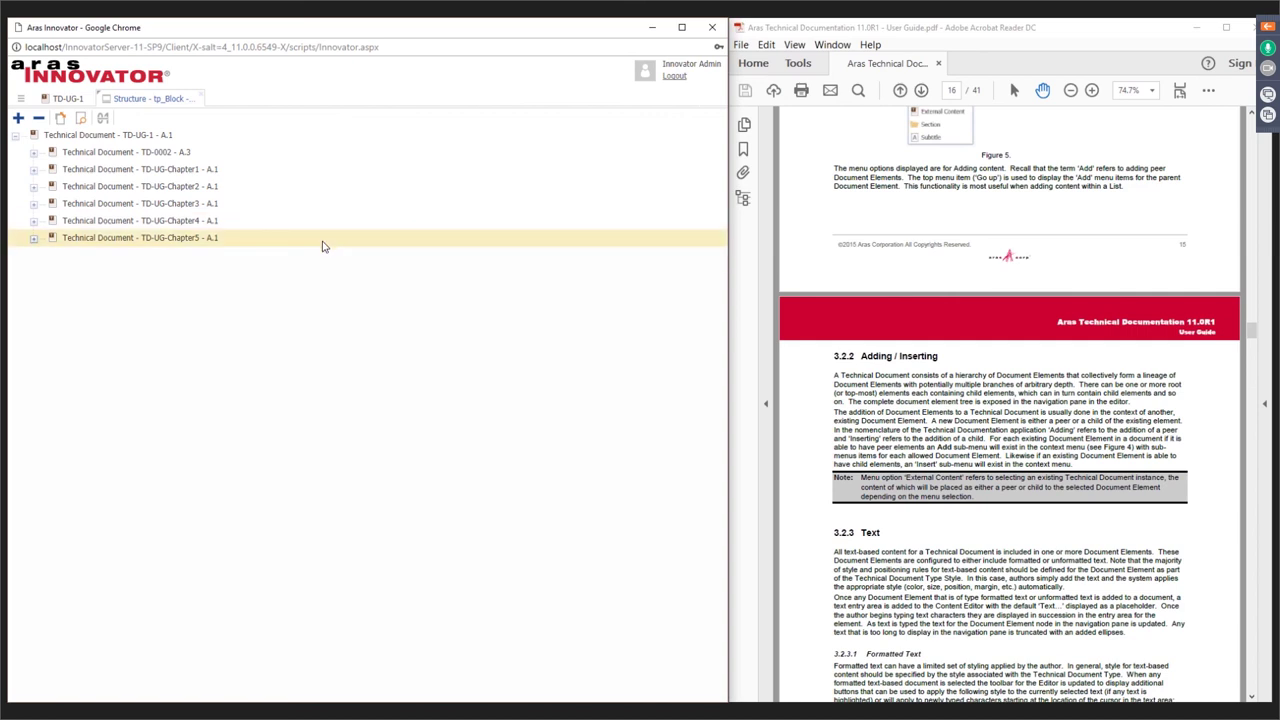